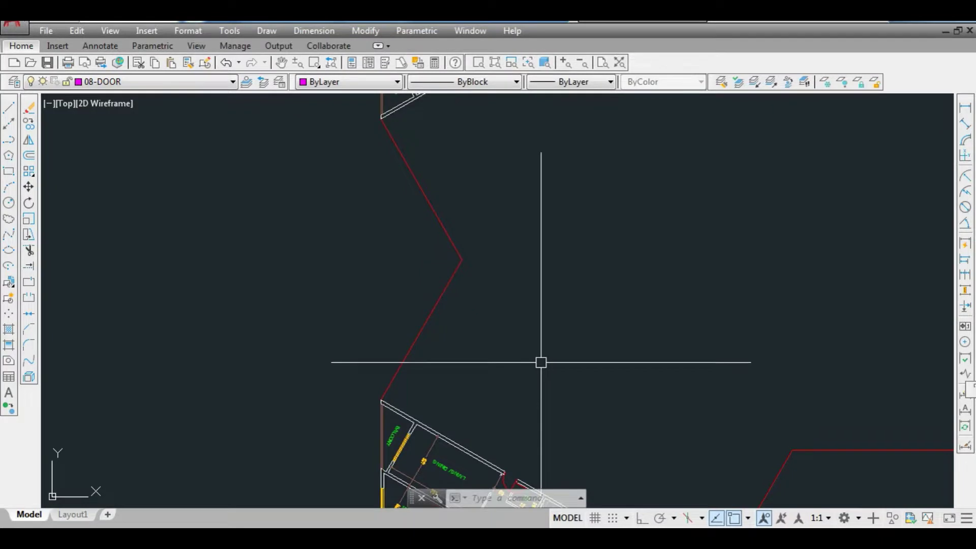
- Examine the upper triangular block's two mirrored apartments, including their entrances, toilets, kitchens, living areas and bedrooms
{"action": "scroll", "coordinate": [539, 360], "scroll_direction": "down", "scroll_amount": 5}
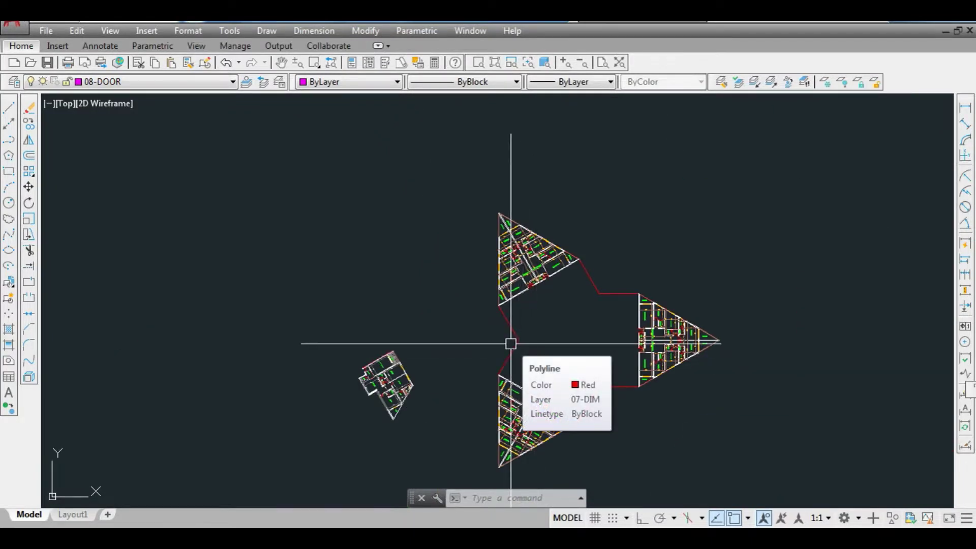
{"action": "scroll", "coordinate": [527, 281], "scroll_direction": "up", "scroll_amount": 4}
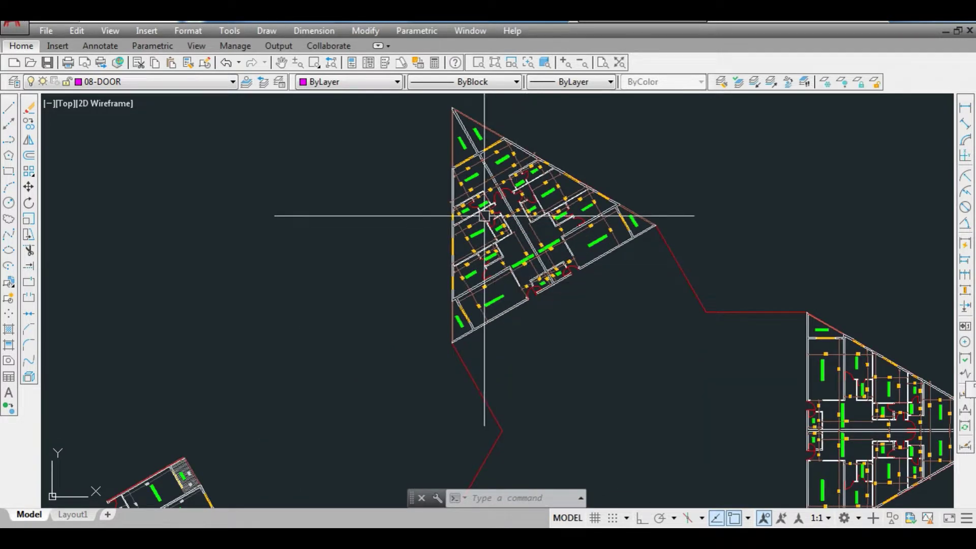
{"action": "scroll", "coordinate": [508, 188], "scroll_direction": "down", "scroll_amount": 2}
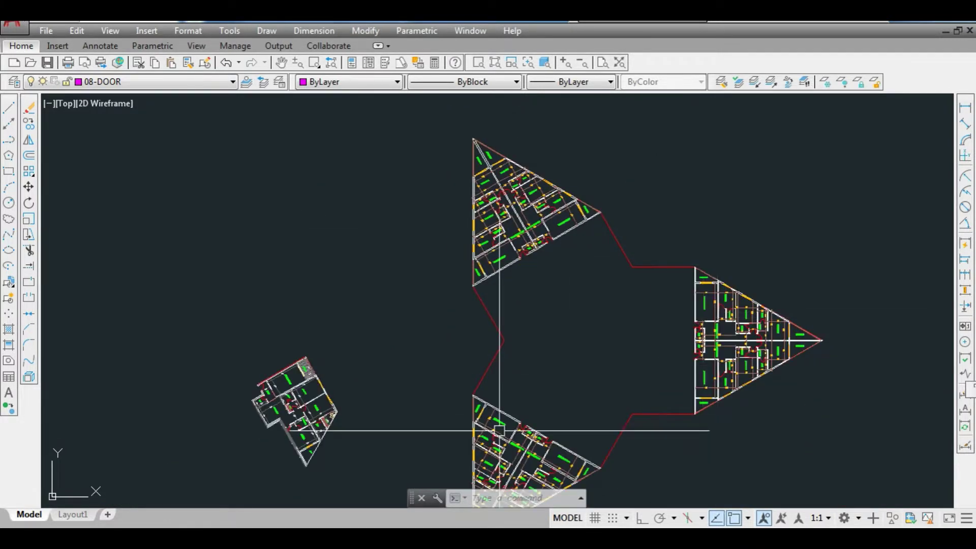
{"action": "scroll", "coordinate": [461, 168], "scroll_direction": "up", "scroll_amount": 4}
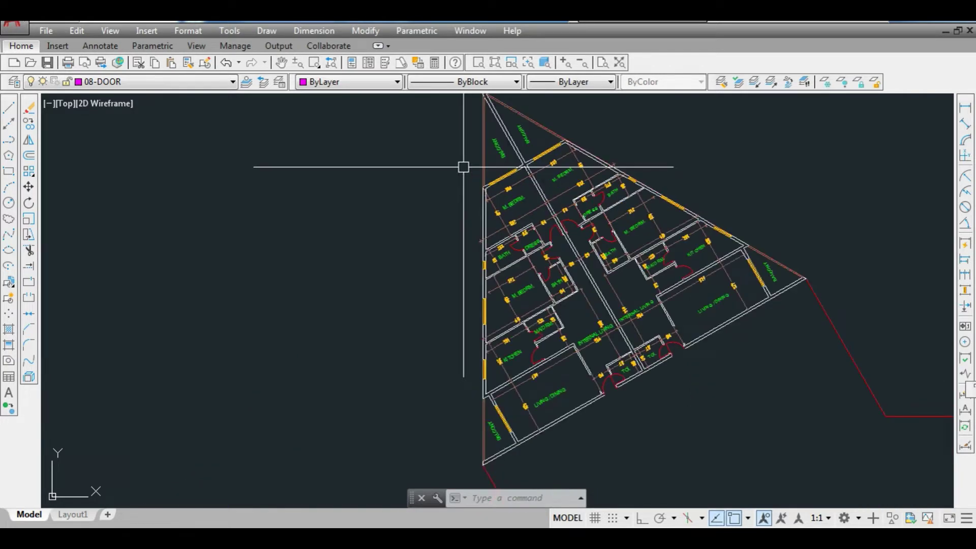
{"action": "scroll", "coordinate": [605, 392], "scroll_direction": "up", "scroll_amount": 5}
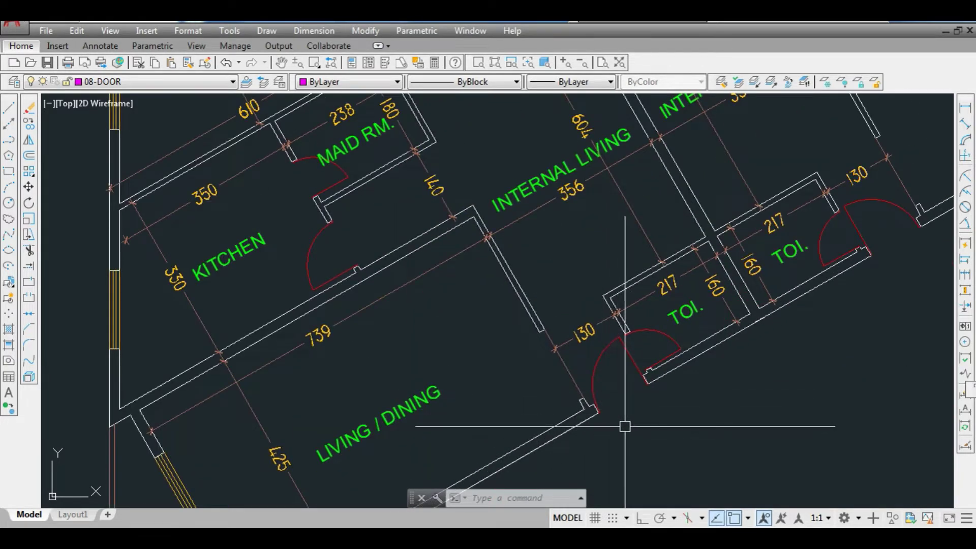
{"action": "scroll", "coordinate": [630, 431], "scroll_direction": "down", "scroll_amount": 5}
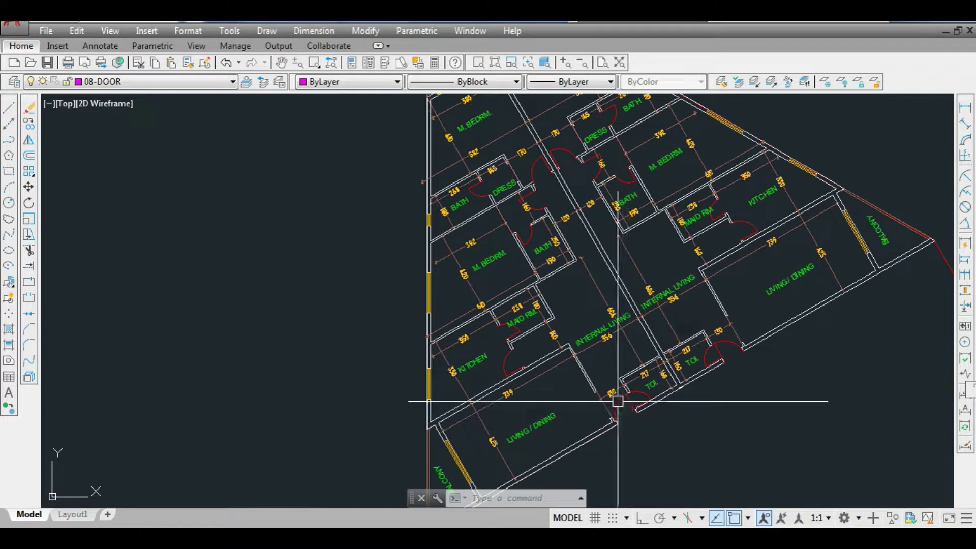
{"action": "scroll", "coordinate": [618, 401], "scroll_direction": "up", "scroll_amount": 3}
{"action": "scroll", "coordinate": [618, 401], "scroll_direction": "up", "scroll_amount": 2}
{"action": "scroll", "coordinate": [580, 411], "scroll_direction": "down", "scroll_amount": 3}
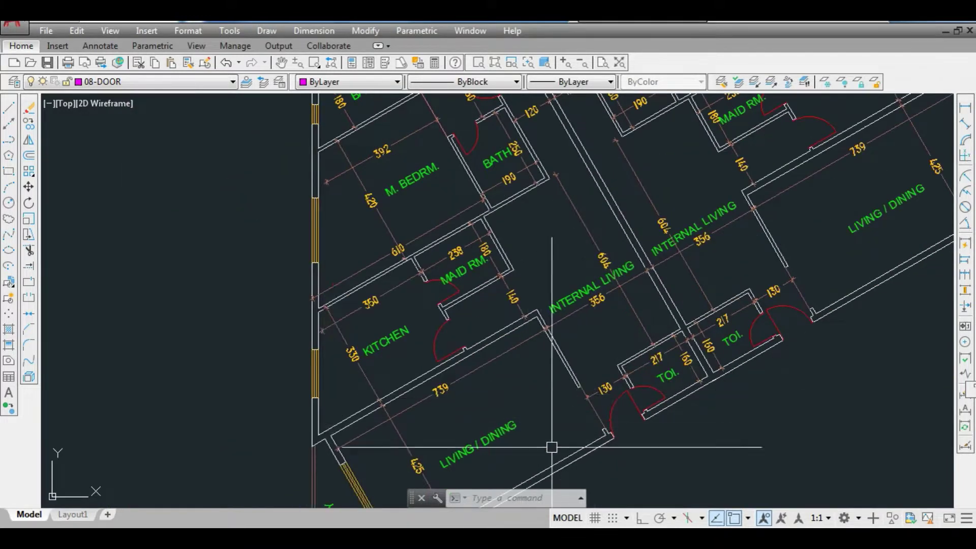
{"action": "scroll", "coordinate": [552, 447], "scroll_direction": "down", "scroll_amount": 2}
{"action": "scroll", "coordinate": [568, 307], "scroll_direction": "up", "scroll_amount": 2}
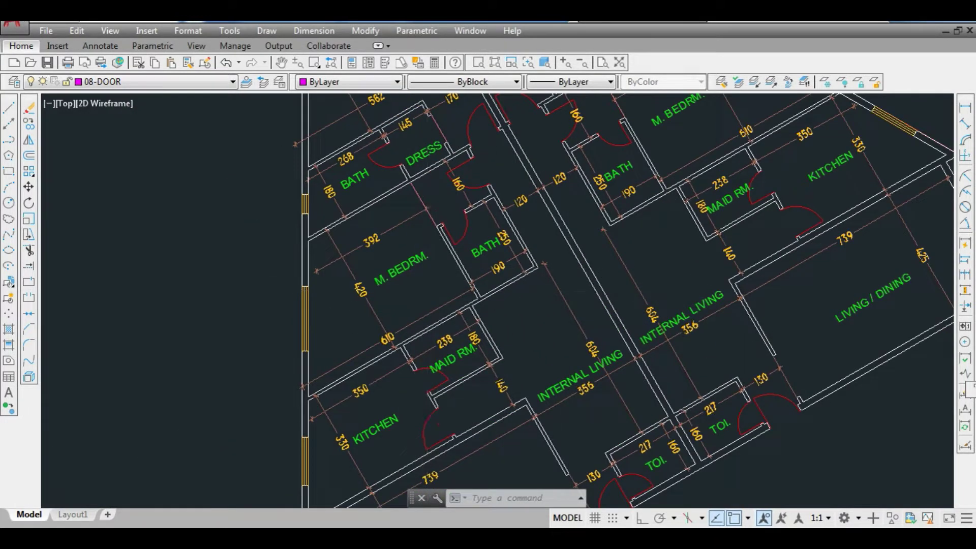
{"action": "scroll", "coordinate": [349, 240], "scroll_direction": "down", "scroll_amount": 3}
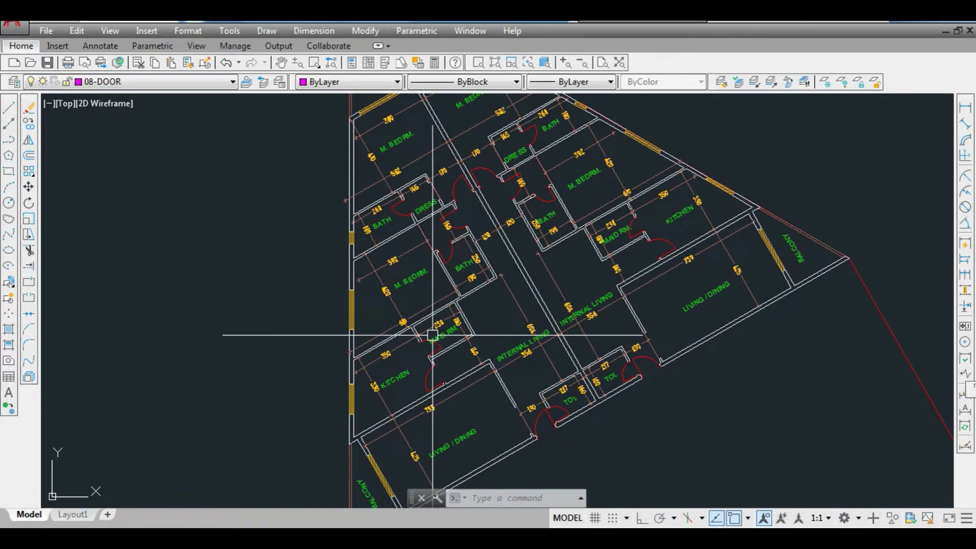
- Review the overall arrangement of the three triangular blocks and the red outline connecting them
{"action": "scroll", "coordinate": [432, 335], "scroll_direction": "down", "scroll_amount": 3}
{"action": "scroll", "coordinate": [545, 294], "scroll_direction": "up", "scroll_amount": 3}
{"action": "scroll", "coordinate": [447, 176], "scroll_direction": "down", "scroll_amount": 4}
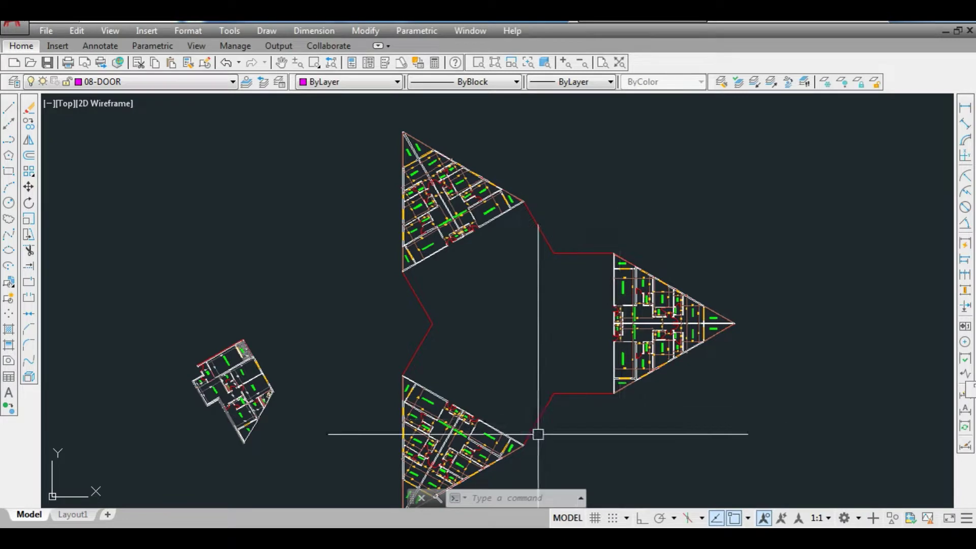
{"action": "scroll", "coordinate": [447, 425], "scroll_direction": "up", "scroll_amount": 2}
{"action": "scroll", "coordinate": [433, 387], "scroll_direction": "down", "scroll_amount": 2}
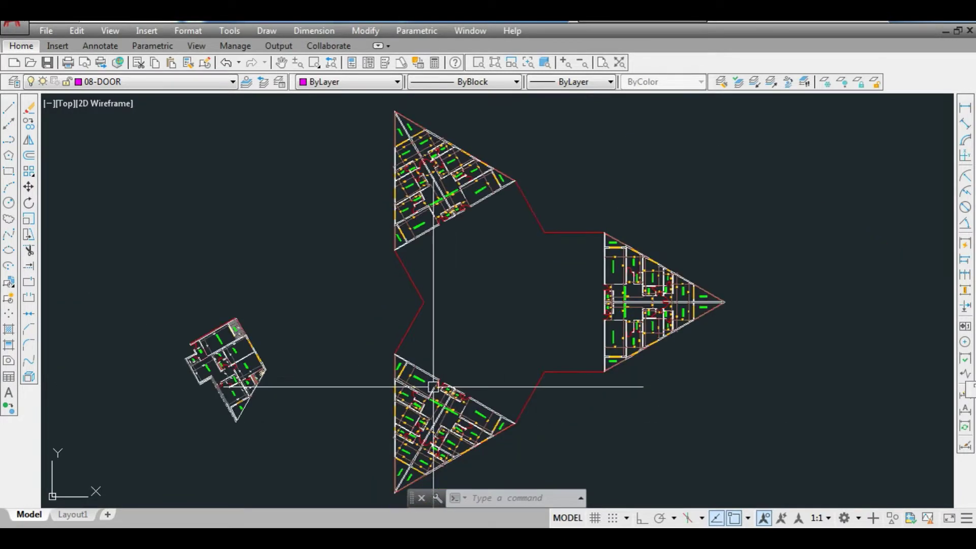
{"action": "scroll", "coordinate": [432, 387], "scroll_direction": "up", "scroll_amount": 3}
{"action": "scroll", "coordinate": [432, 261], "scroll_direction": "down", "scroll_amount": 2}
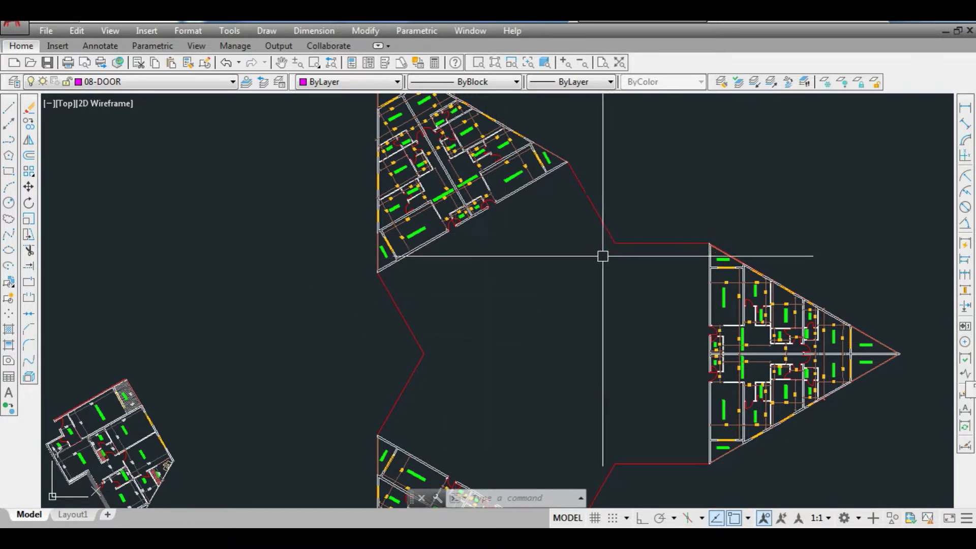
{"action": "scroll", "coordinate": [614, 225], "scroll_direction": "down", "scroll_amount": 3}
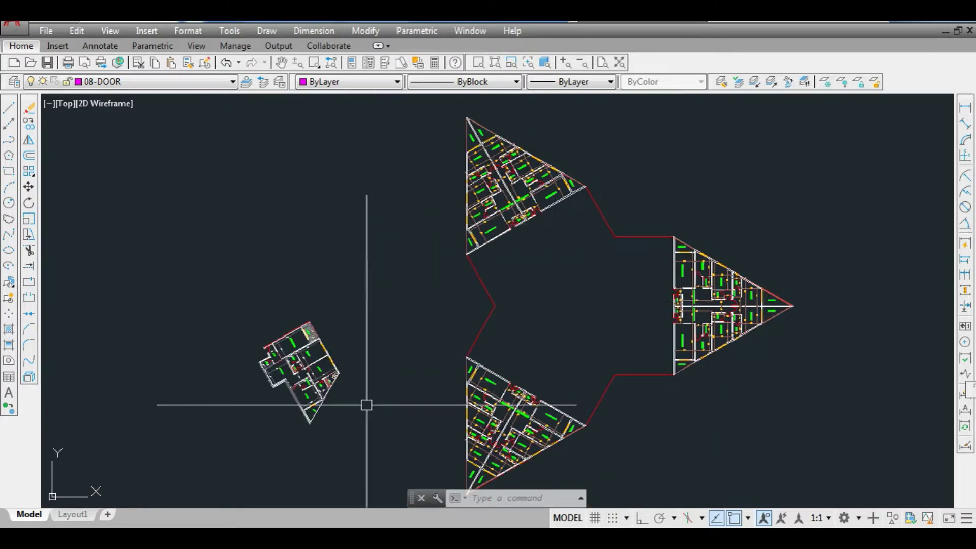
- Examine the overall room layout of the separate apartment plan beside the three triangular blocks
{"action": "scroll", "coordinate": [366, 403], "scroll_direction": "up", "scroll_amount": 5}
{"action": "scroll", "coordinate": [348, 295], "scroll_direction": "down", "scroll_amount": 3}
{"action": "scroll", "coordinate": [305, 312], "scroll_direction": "up", "scroll_amount": 5}
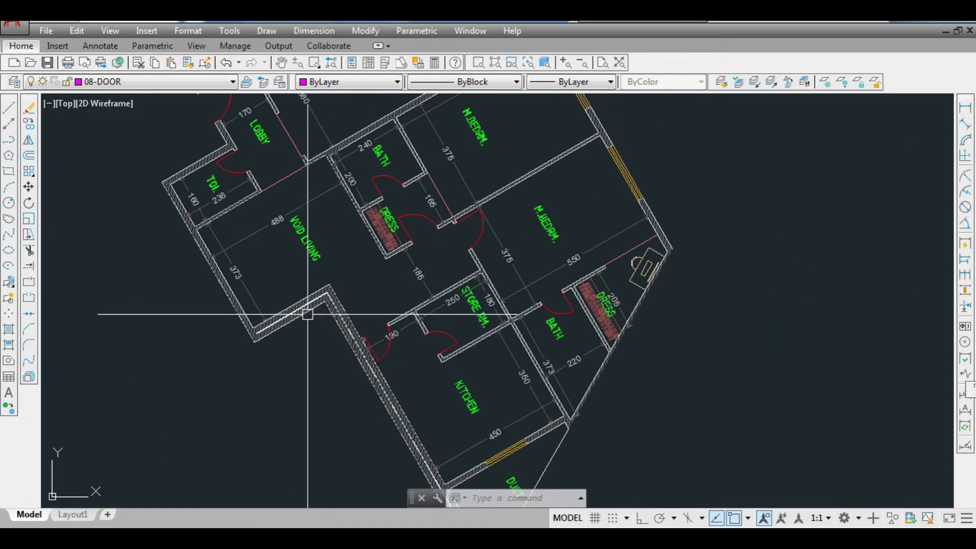
{"action": "scroll", "coordinate": [360, 366], "scroll_direction": "down", "scroll_amount": 3}
{"action": "scroll", "coordinate": [378, 333], "scroll_direction": "down", "scroll_amount": 3}
{"action": "scroll", "coordinate": [412, 181], "scroll_direction": "up", "scroll_amount": 6}
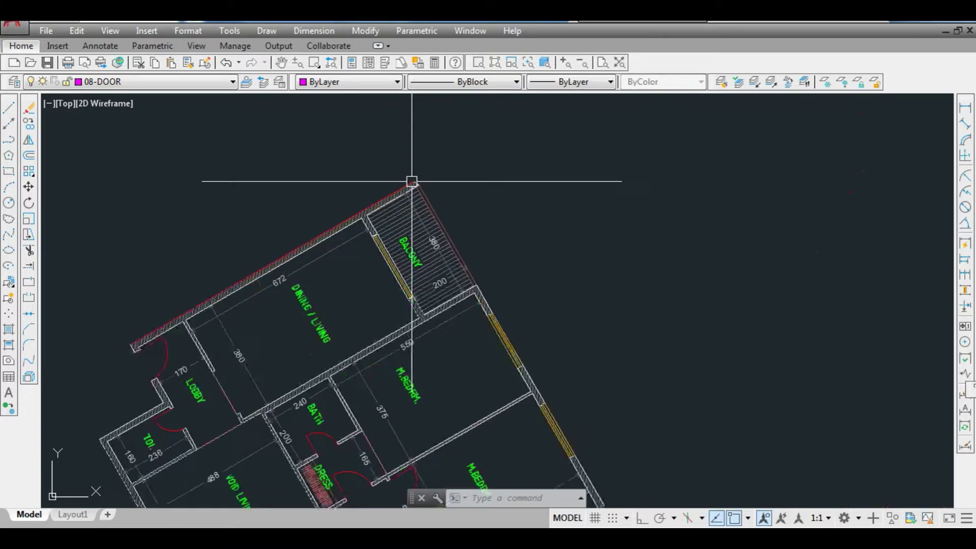
{"action": "scroll", "coordinate": [443, 203], "scroll_direction": "down", "scroll_amount": 3}
{"action": "scroll", "coordinate": [437, 287], "scroll_direction": "up", "scroll_amount": 5}
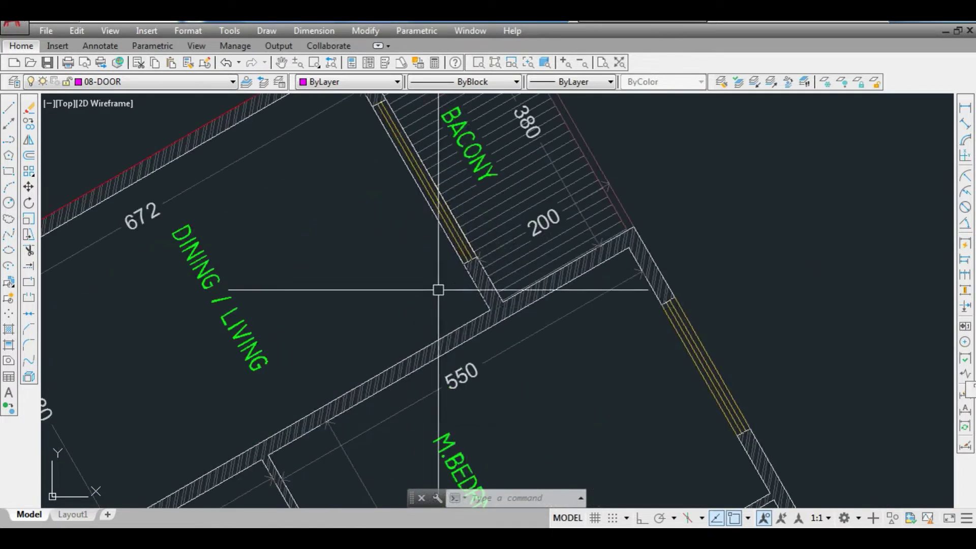
{"action": "scroll", "coordinate": [507, 269], "scroll_direction": "down", "scroll_amount": 3}
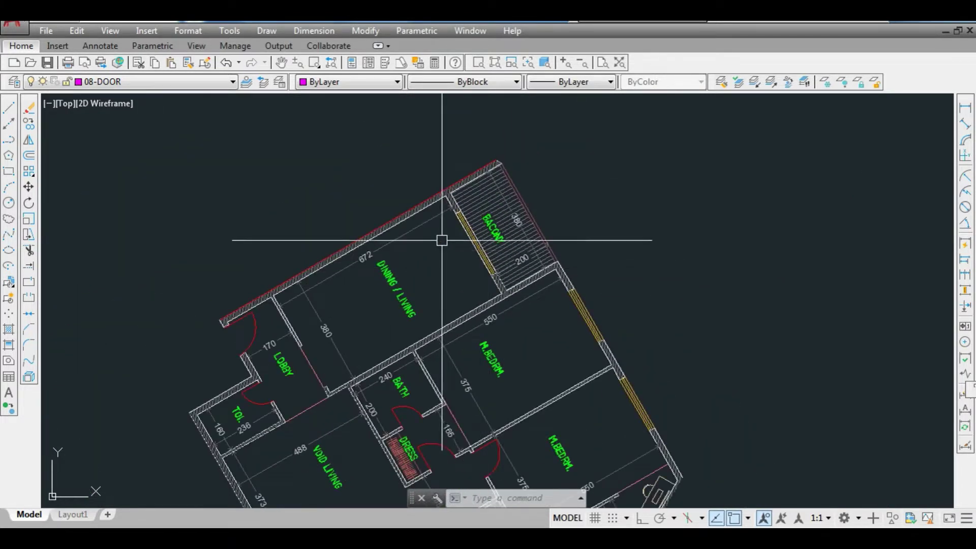
{"action": "scroll", "coordinate": [442, 229], "scroll_direction": "down", "scroll_amount": 3}
{"action": "scroll", "coordinate": [388, 321], "scroll_direction": "up", "scroll_amount": 5}
{"action": "scroll", "coordinate": [460, 243], "scroll_direction": "down", "scroll_amount": 1}
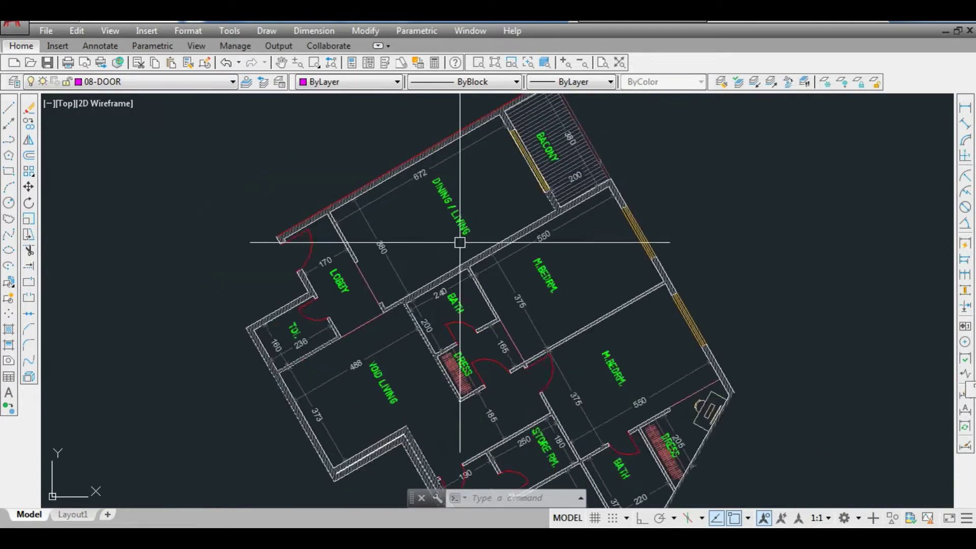
- Inspect the separate apartment's entrance door, lobby and adjoining toilet
{"action": "scroll", "coordinate": [425, 333], "scroll_direction": "up", "scroll_amount": 2}
{"action": "scroll", "coordinate": [425, 334], "scroll_direction": "down", "scroll_amount": 2}
{"action": "scroll", "coordinate": [414, 333], "scroll_direction": "up", "scroll_amount": 4}
{"action": "scroll", "coordinate": [402, 364], "scroll_direction": "down", "scroll_amount": 5}
{"action": "scroll", "coordinate": [316, 316], "scroll_direction": "up", "scroll_amount": 6}
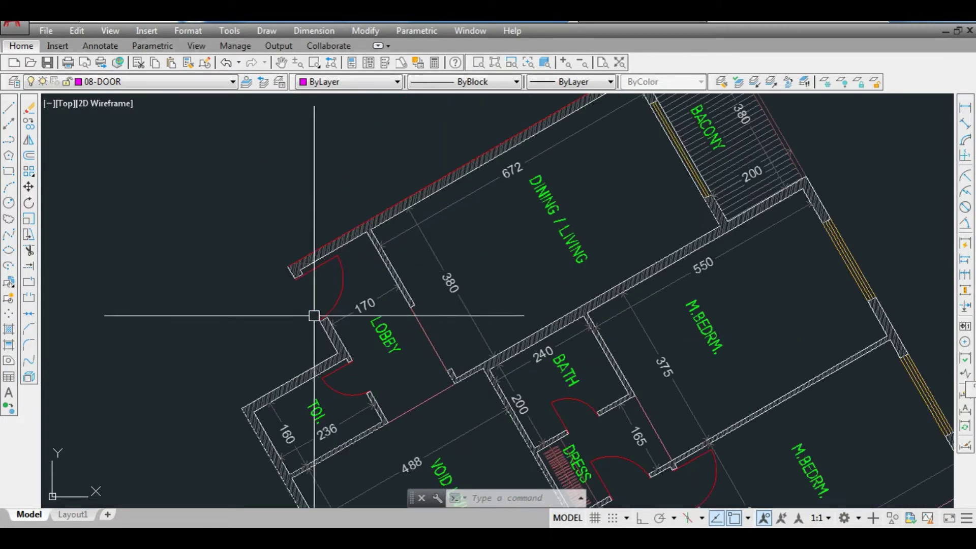
{"action": "scroll", "coordinate": [324, 303], "scroll_direction": "down", "scroll_amount": 2}
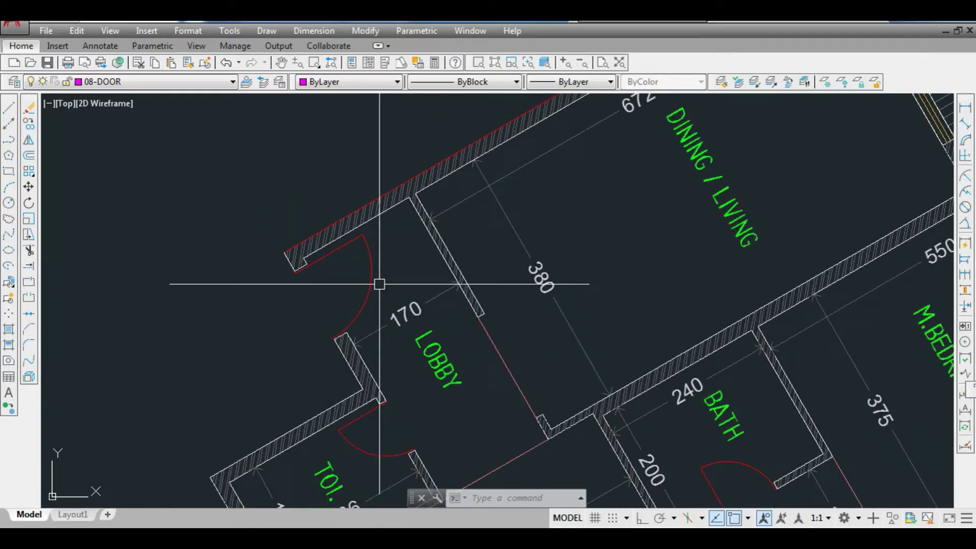
{"action": "scroll", "coordinate": [438, 385], "scroll_direction": "up", "scroll_amount": 2}
{"action": "scroll", "coordinate": [394, 308], "scroll_direction": "down", "scroll_amount": 2}
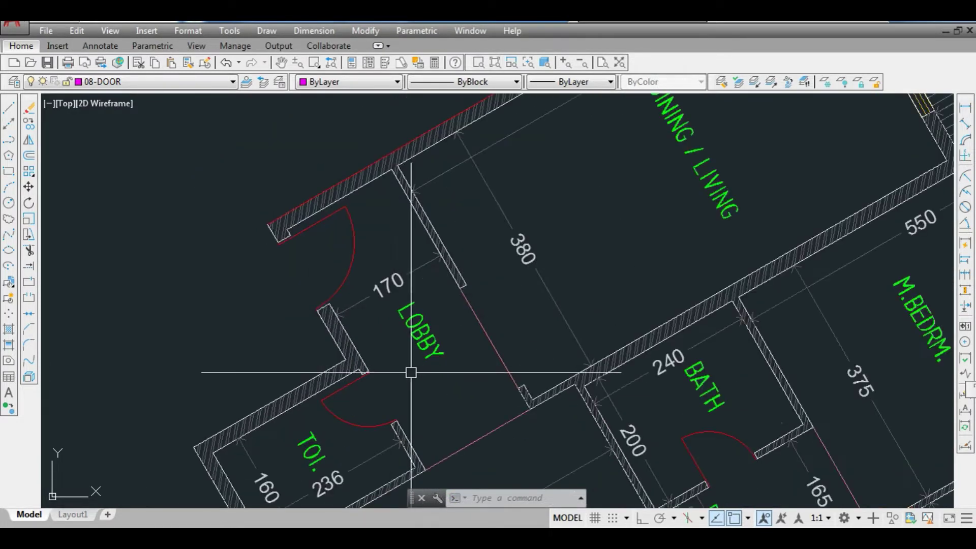
{"action": "scroll", "coordinate": [411, 372], "scroll_direction": "down", "scroll_amount": 2}
{"action": "scroll", "coordinate": [414, 342], "scroll_direction": "up", "scroll_amount": 2}
{"action": "scroll", "coordinate": [524, 255], "scroll_direction": "down", "scroll_amount": 2}
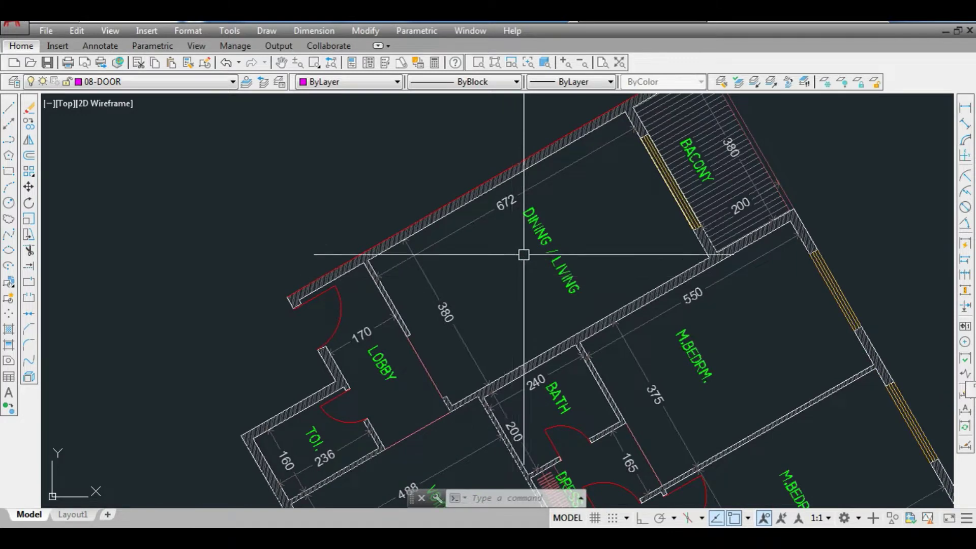
- Inspect the dining/living room and the hatched balcony of the separate apartment, including their dimensions
{"action": "scroll", "coordinate": [498, 209], "scroll_direction": "up", "scroll_amount": 2}
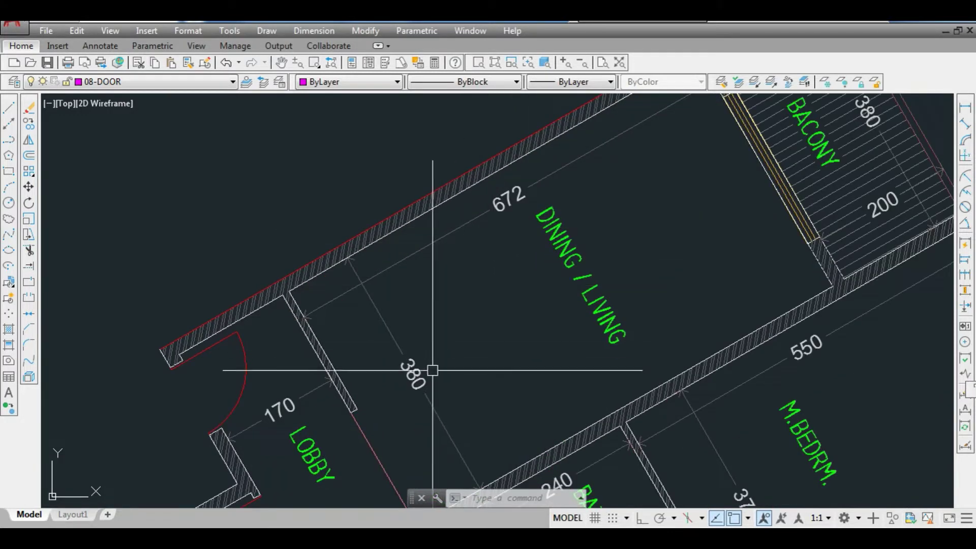
{"action": "scroll", "coordinate": [384, 284], "scroll_direction": "down", "scroll_amount": 3}
{"action": "scroll", "coordinate": [505, 218], "scroll_direction": "up", "scroll_amount": 2}
{"action": "scroll", "coordinate": [571, 288], "scroll_direction": "up", "scroll_amount": 1}
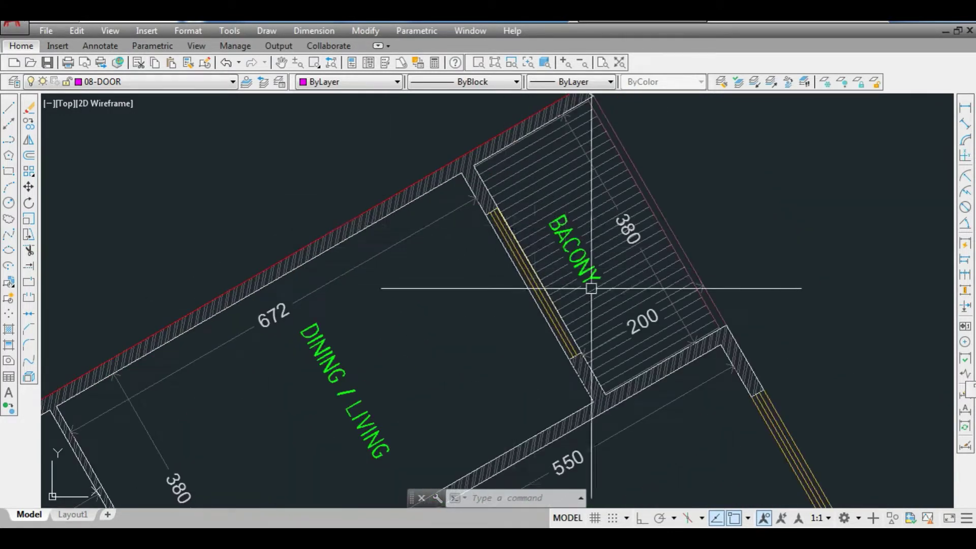
{"action": "scroll", "coordinate": [643, 247], "scroll_direction": "up", "scroll_amount": 2}
{"action": "scroll", "coordinate": [623, 236], "scroll_direction": "down", "scroll_amount": 3}
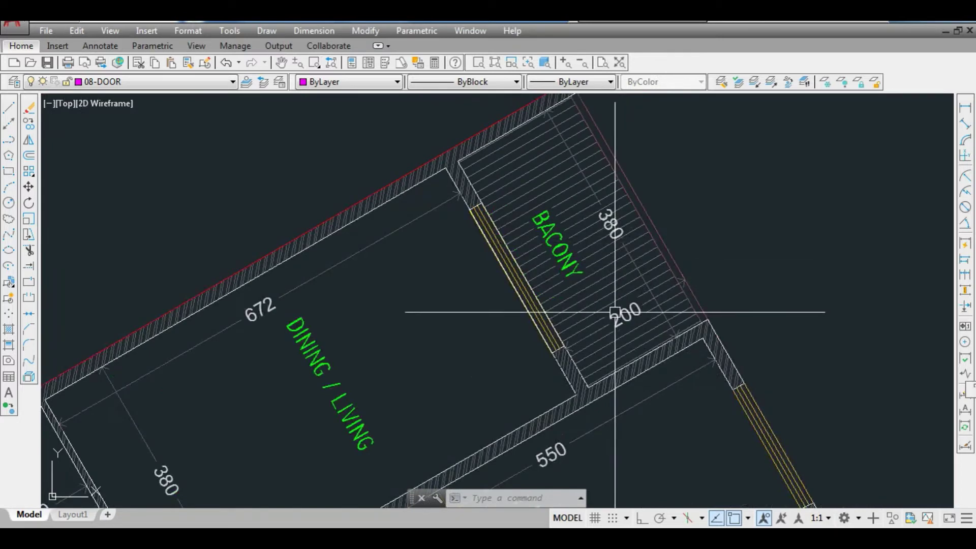
{"action": "scroll", "coordinate": [558, 203], "scroll_direction": "down", "scroll_amount": 4}
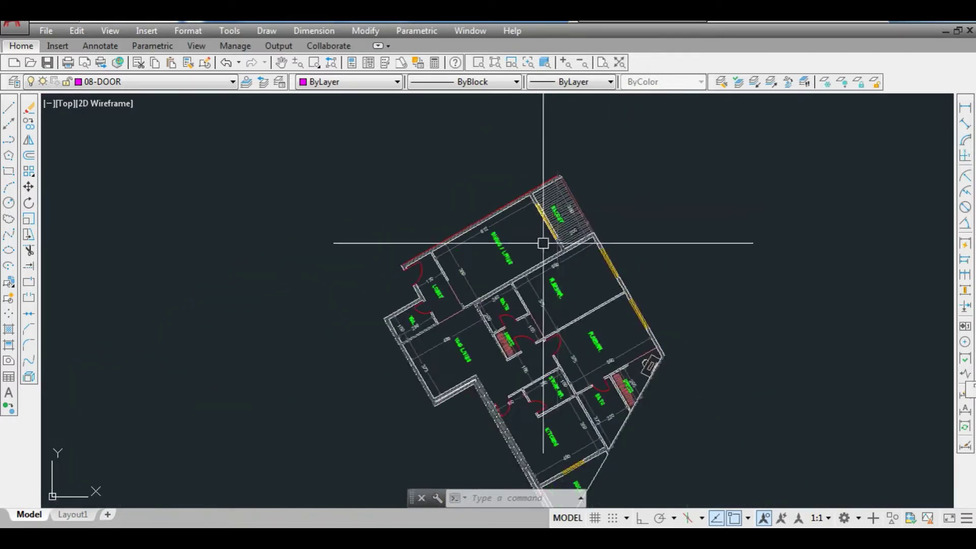
- Inspect the void living area and the toilet next to it, including their dimensions
{"action": "scroll", "coordinate": [543, 243], "scroll_direction": "up", "scroll_amount": 4}
{"action": "scroll", "coordinate": [467, 264], "scroll_direction": "up", "scroll_amount": 2}
{"action": "scroll", "coordinate": [497, 386], "scroll_direction": "down", "scroll_amount": 2}
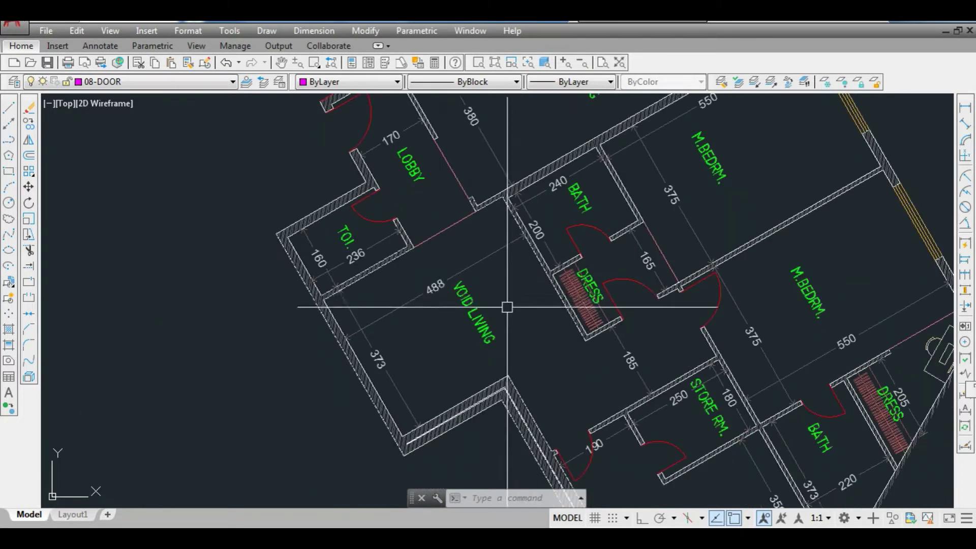
{"action": "scroll", "coordinate": [373, 375], "scroll_direction": "up", "scroll_amount": 2}
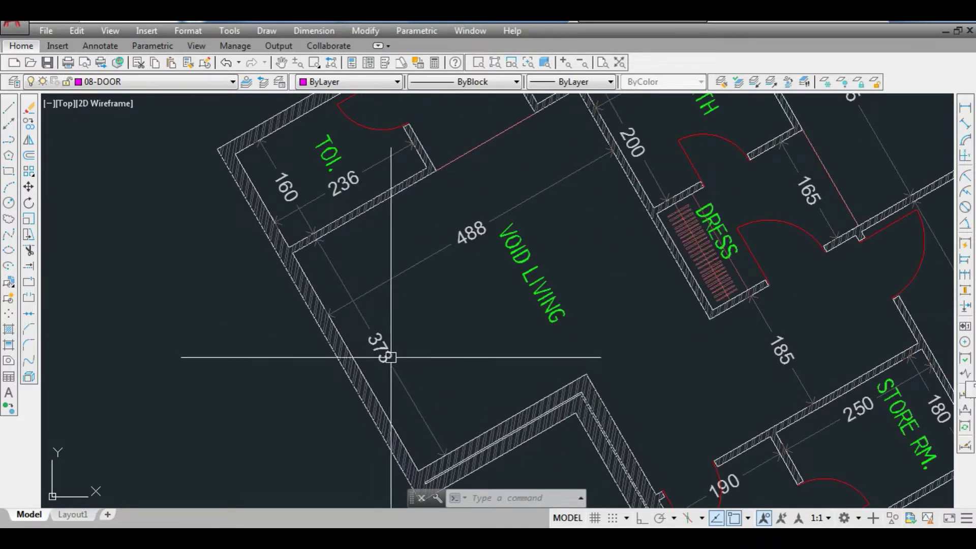
{"action": "scroll", "coordinate": [414, 395], "scroll_direction": "down", "scroll_amount": 2}
{"action": "scroll", "coordinate": [331, 257], "scroll_direction": "up", "scroll_amount": 3}
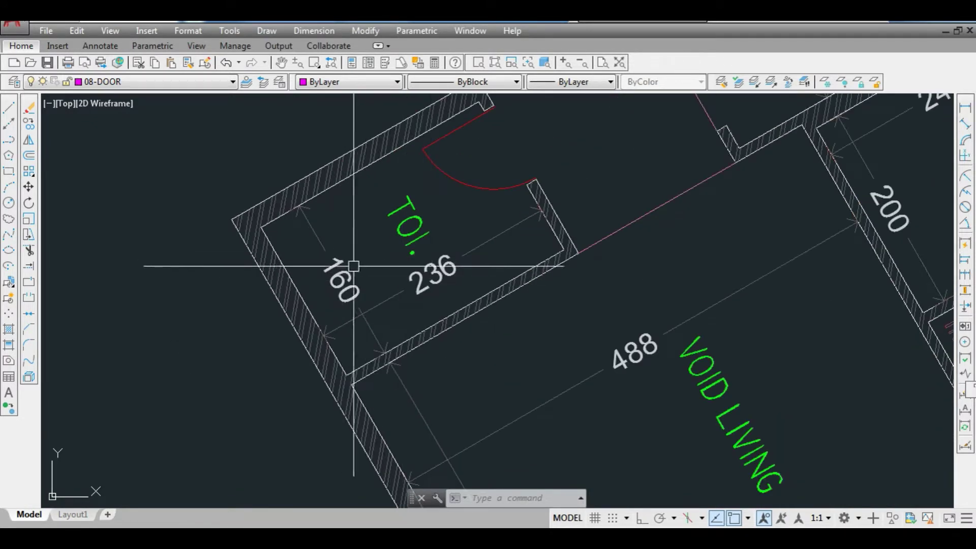
{"action": "scroll", "coordinate": [304, 271], "scroll_direction": "down", "scroll_amount": 3}
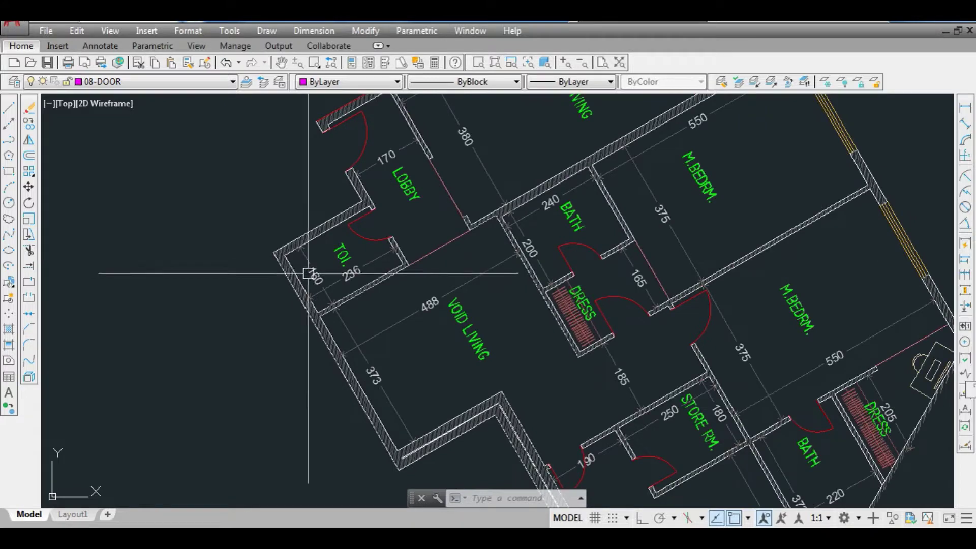
{"action": "scroll", "coordinate": [414, 274], "scroll_direction": "down", "scroll_amount": 3}
{"action": "scroll", "coordinate": [475, 305], "scroll_direction": "up", "scroll_amount": 4}
{"action": "scroll", "coordinate": [457, 379], "scroll_direction": "down", "scroll_amount": 3}
{"action": "scroll", "coordinate": [457, 379], "scroll_direction": "down", "scroll_amount": 2}
- Inspect the kitchen, its store room and window, and the duct behind it in the separate apartment
{"action": "scroll", "coordinate": [517, 419], "scroll_direction": "up", "scroll_amount": 5}
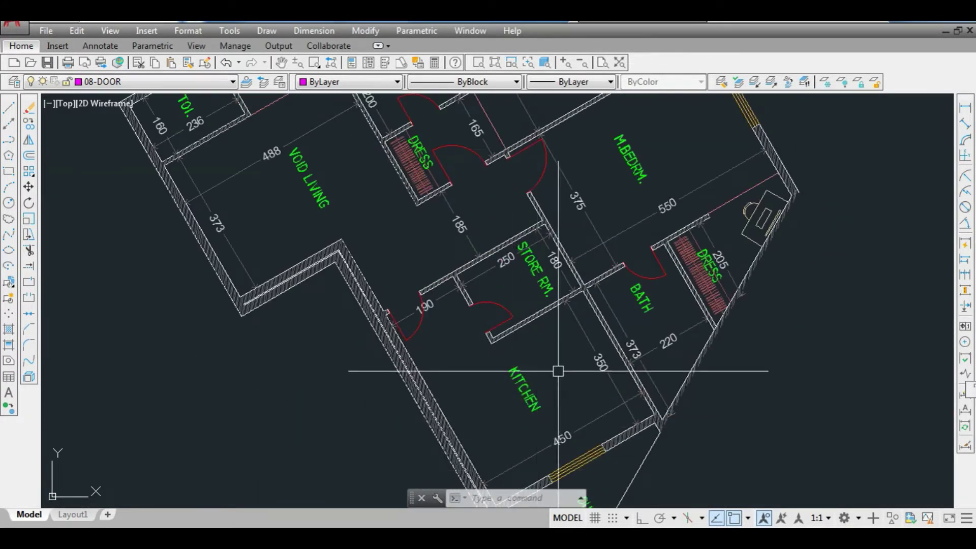
{"action": "scroll", "coordinate": [536, 442], "scroll_direction": "up", "scroll_amount": 4}
{"action": "scroll", "coordinate": [634, 309], "scroll_direction": "down", "scroll_amount": 4}
{"action": "scroll", "coordinate": [599, 203], "scroll_direction": "up", "scroll_amount": 4}
{"action": "scroll", "coordinate": [589, 288], "scroll_direction": "down", "scroll_amount": 2}
{"action": "scroll", "coordinate": [574, 292], "scroll_direction": "down", "scroll_amount": 2}
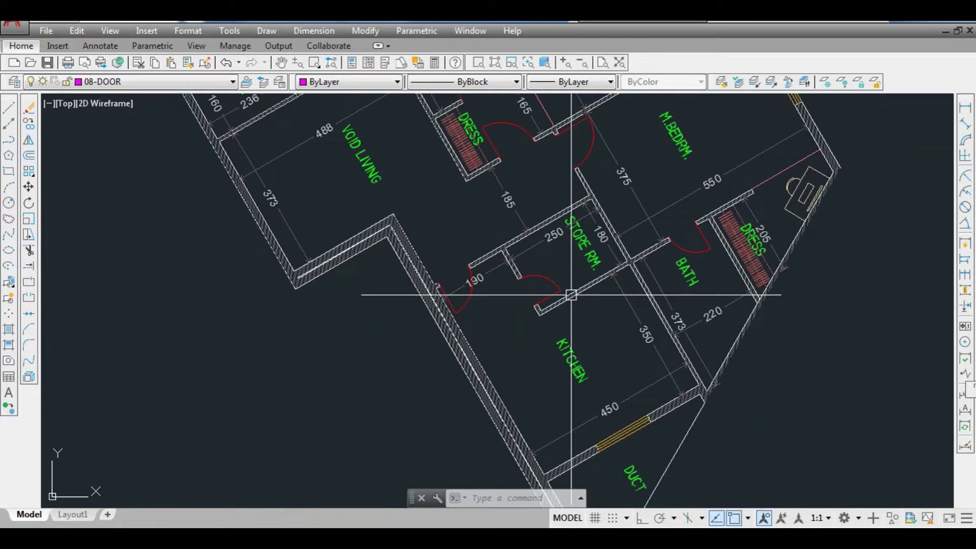
{"action": "scroll", "coordinate": [590, 366], "scroll_direction": "up", "scroll_amount": 2}
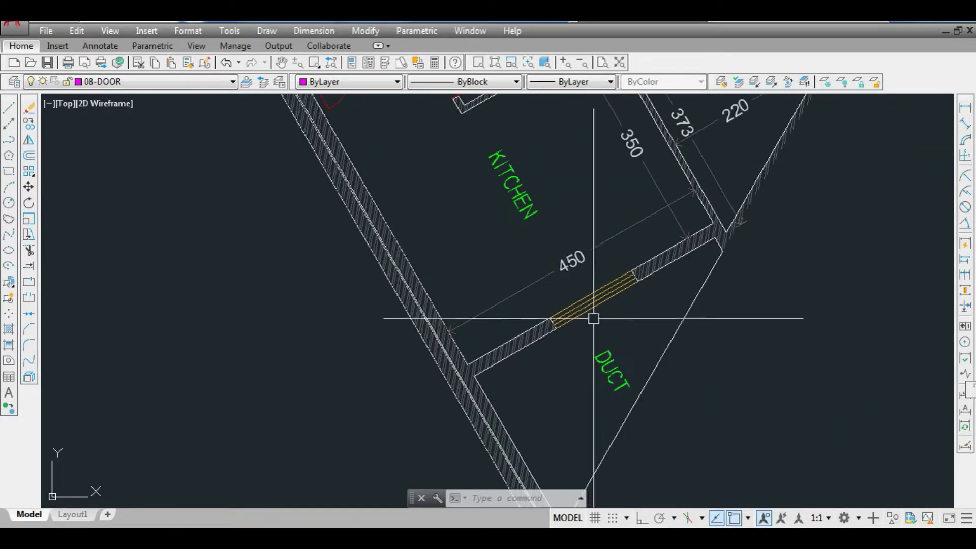
{"action": "scroll", "coordinate": [580, 409], "scroll_direction": "down", "scroll_amount": 4}
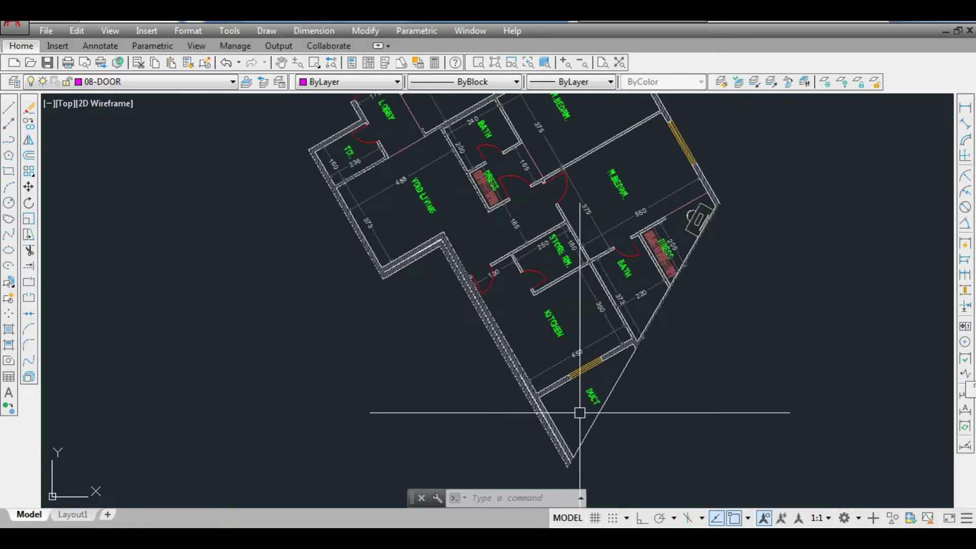
- Inspect the bath and dressing area between the void living area and the master bedroom
{"action": "scroll", "coordinate": [586, 396], "scroll_direction": "up", "scroll_amount": 2}
{"action": "scroll", "coordinate": [571, 305], "scroll_direction": "down", "scroll_amount": 2}
{"action": "scroll", "coordinate": [496, 157], "scroll_direction": "up", "scroll_amount": 3}
{"action": "scroll", "coordinate": [543, 321], "scroll_direction": "down", "scroll_amount": 1}
{"action": "scroll", "coordinate": [501, 217], "scroll_direction": "up", "scroll_amount": 3}
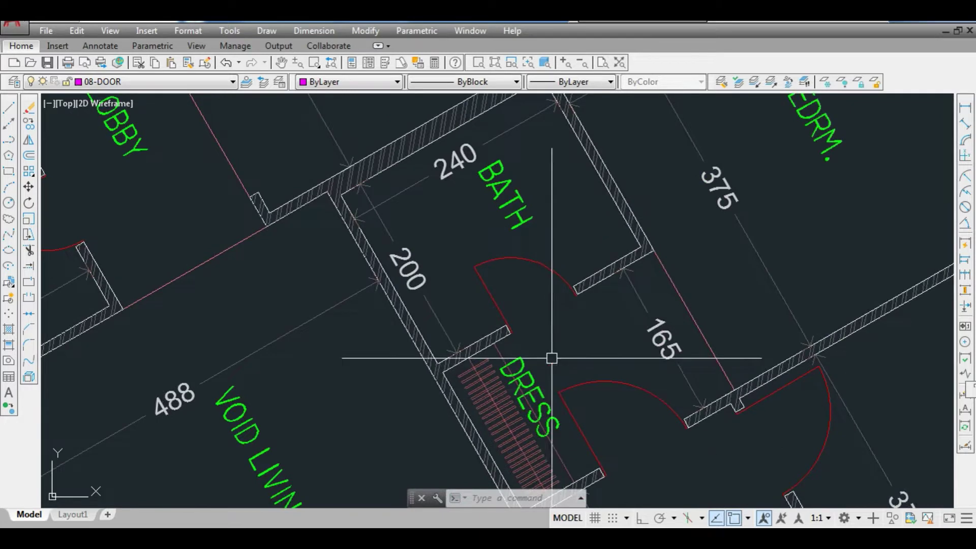
- Examine the dressing area's wardrobe and doors and how they connect the bath to the upper master bedroom
{"action": "scroll", "coordinate": [552, 359], "scroll_direction": "down", "scroll_amount": 3}
{"action": "scroll", "coordinate": [560, 279], "scroll_direction": "up", "scroll_amount": 2}
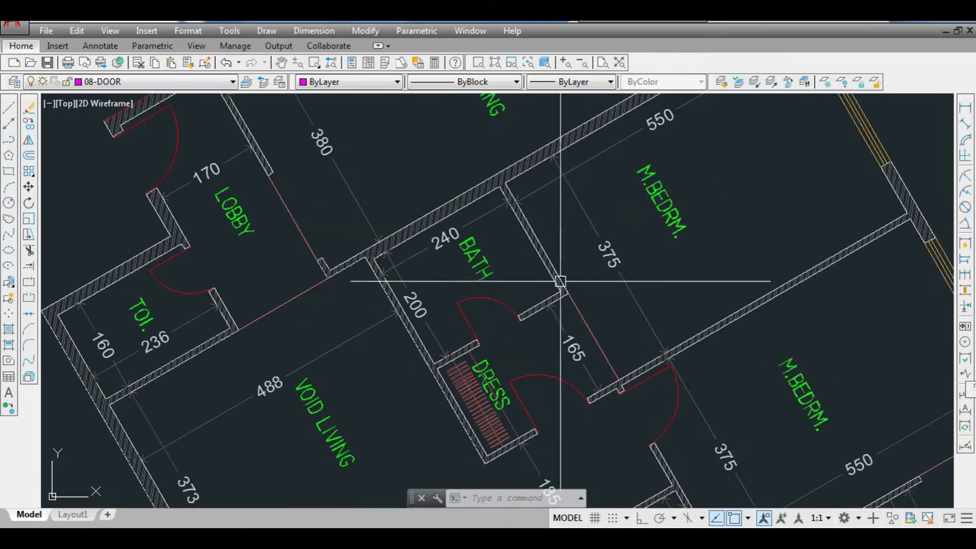
{"action": "scroll", "coordinate": [493, 392], "scroll_direction": "up", "scroll_amount": 2}
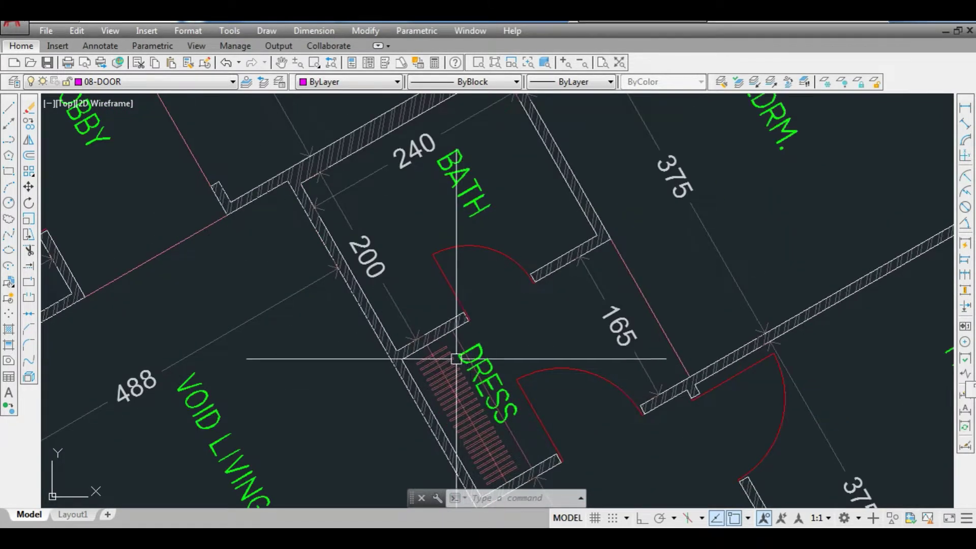
{"action": "scroll", "coordinate": [453, 406], "scroll_direction": "down", "scroll_amount": 1}
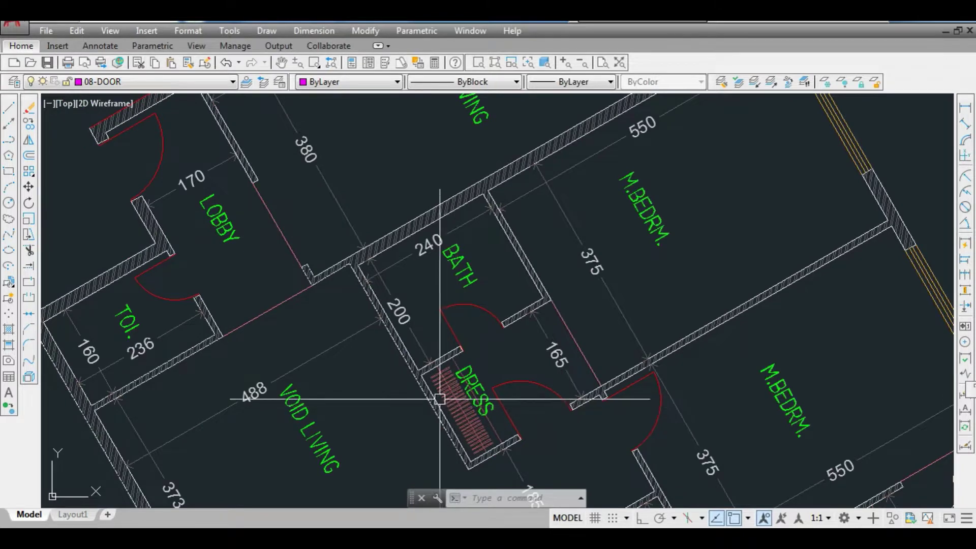
{"action": "scroll", "coordinate": [457, 337], "scroll_direction": "down", "scroll_amount": 2}
{"action": "scroll", "coordinate": [540, 331], "scroll_direction": "up", "scroll_amount": 3}
{"action": "scroll", "coordinate": [483, 403], "scroll_direction": "down", "scroll_amount": 2}
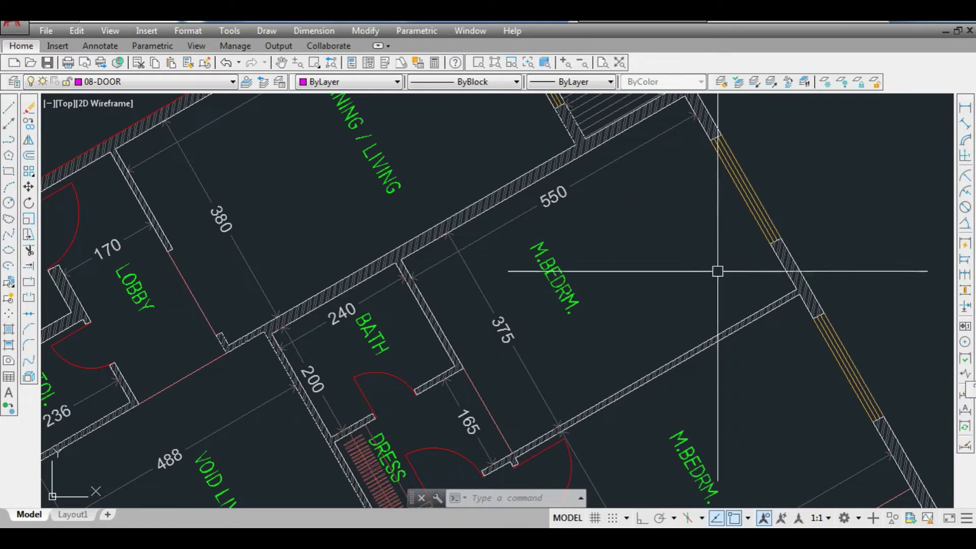
- Inspect the lower master bedroom next to the store room and its attached bath, including their dimensions
{"action": "scroll", "coordinate": [473, 206], "scroll_direction": "down", "scroll_amount": 3}
{"action": "scroll", "coordinate": [460, 285], "scroll_direction": "up", "scroll_amount": 3}
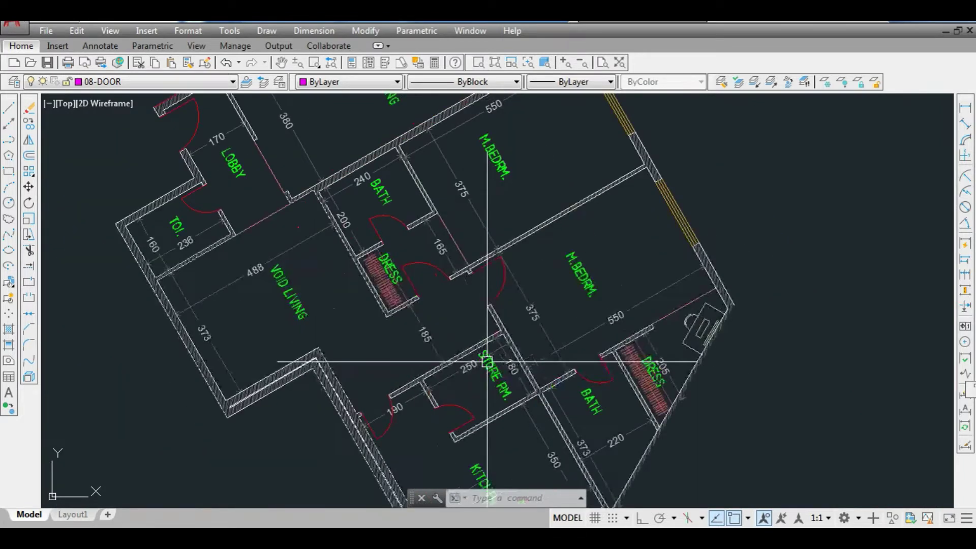
{"action": "scroll", "coordinate": [453, 273], "scroll_direction": "down", "scroll_amount": 1}
{"action": "scroll", "coordinate": [547, 295], "scroll_direction": "up", "scroll_amount": 2}
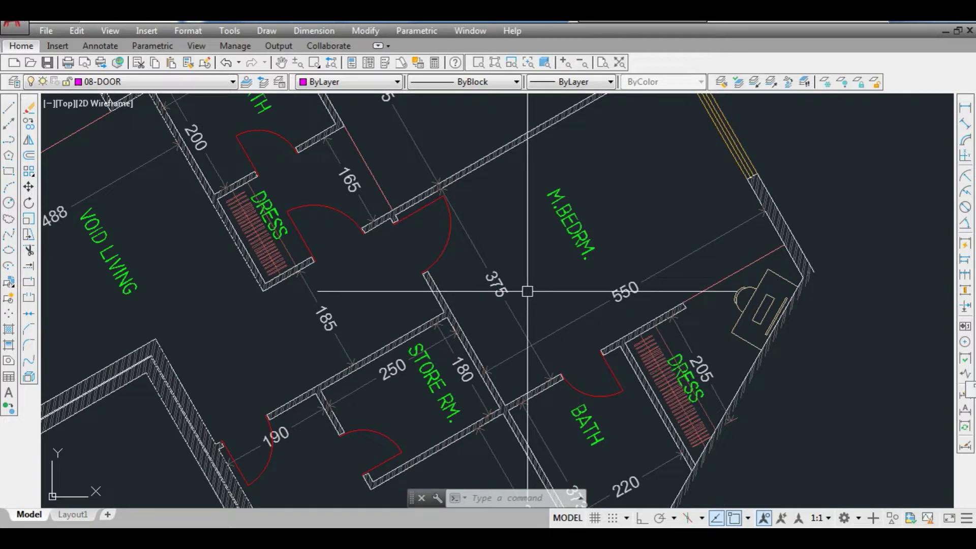
{"action": "scroll", "coordinate": [524, 275], "scroll_direction": "down", "scroll_amount": 3}
{"action": "scroll", "coordinate": [556, 376], "scroll_direction": "up", "scroll_amount": 3}
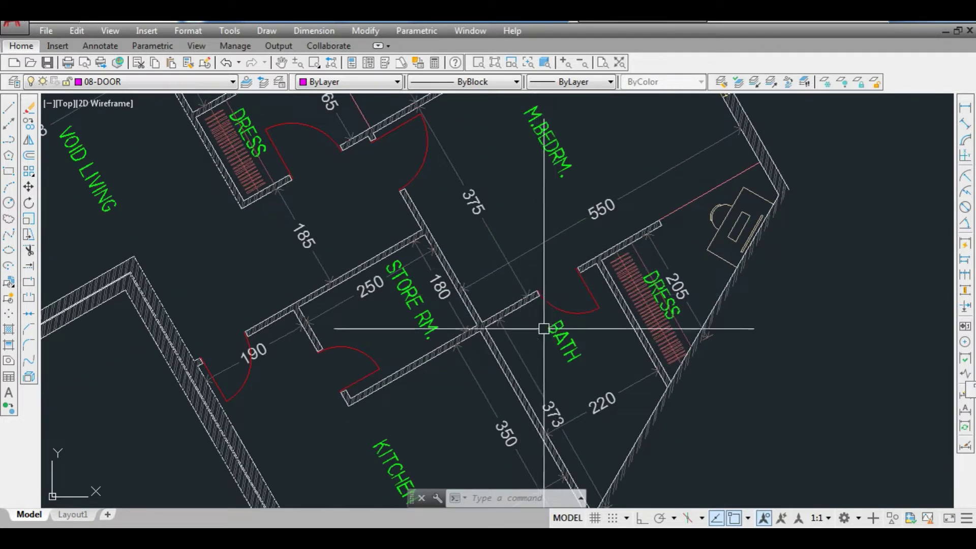
{"action": "scroll", "coordinate": [536, 337], "scroll_direction": "down", "scroll_amount": 3}
{"action": "scroll", "coordinate": [553, 369], "scroll_direction": "up", "scroll_amount": 3}
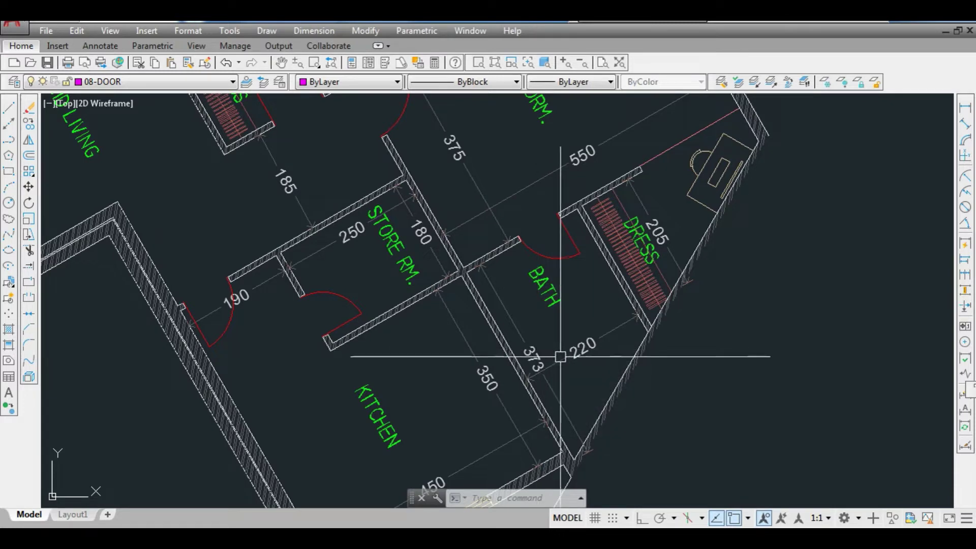
{"action": "scroll", "coordinate": [534, 359], "scroll_direction": "down", "scroll_amount": 3}
{"action": "scroll", "coordinate": [589, 279], "scroll_direction": "up", "scroll_amount": 5}
{"action": "scroll", "coordinate": [519, 373], "scroll_direction": "down", "scroll_amount": 2}
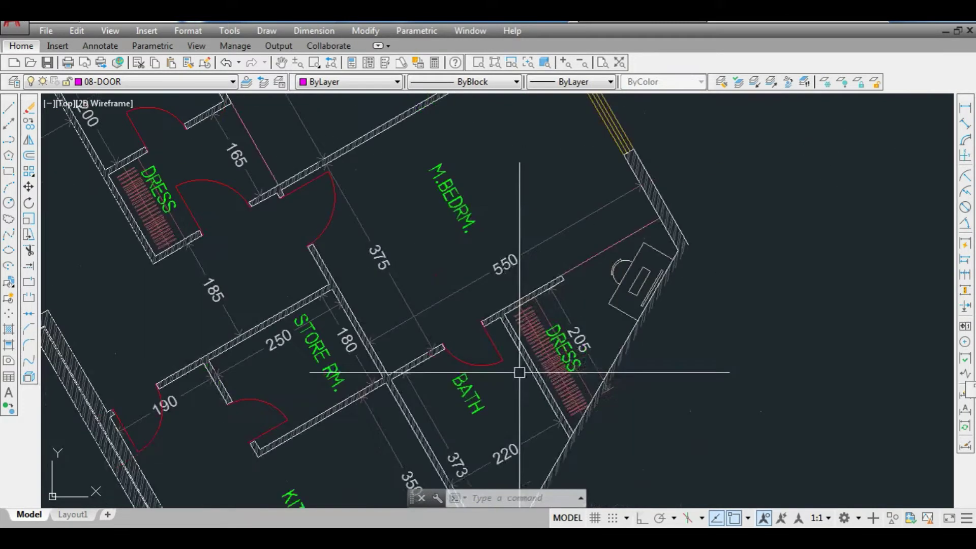
- Inspect the lower master bedroom's dressing area and the desk in its angled corner
{"action": "scroll", "coordinate": [600, 234], "scroll_direction": "up", "scroll_amount": 2}
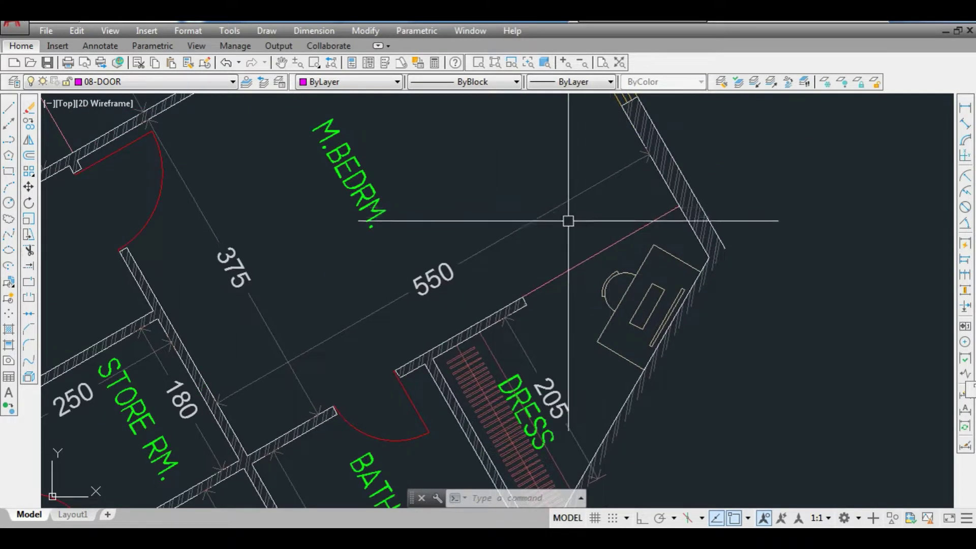
{"action": "scroll", "coordinate": [569, 221], "scroll_direction": "down", "scroll_amount": 3}
{"action": "scroll", "coordinate": [518, 297], "scroll_direction": "up", "scroll_amount": 3}
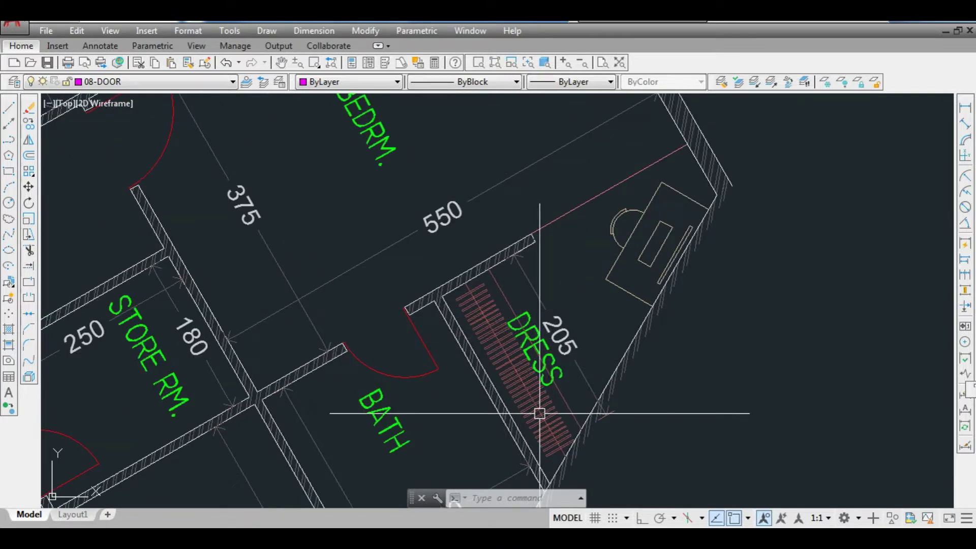
{"action": "scroll", "coordinate": [571, 327], "scroll_direction": "down", "scroll_amount": 3}
{"action": "scroll", "coordinate": [580, 310], "scroll_direction": "up", "scroll_amount": 3}
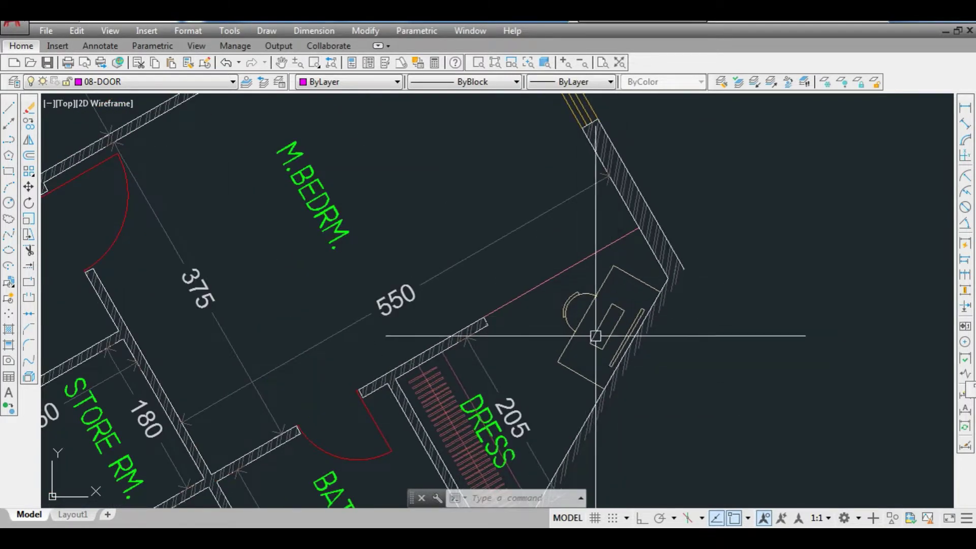
- Inspect the outer-wall windows of the two master bedrooms
{"action": "scroll", "coordinate": [627, 348], "scroll_direction": "down", "scroll_amount": 4}
{"action": "scroll", "coordinate": [602, 323], "scroll_direction": "up", "scroll_amount": 4}
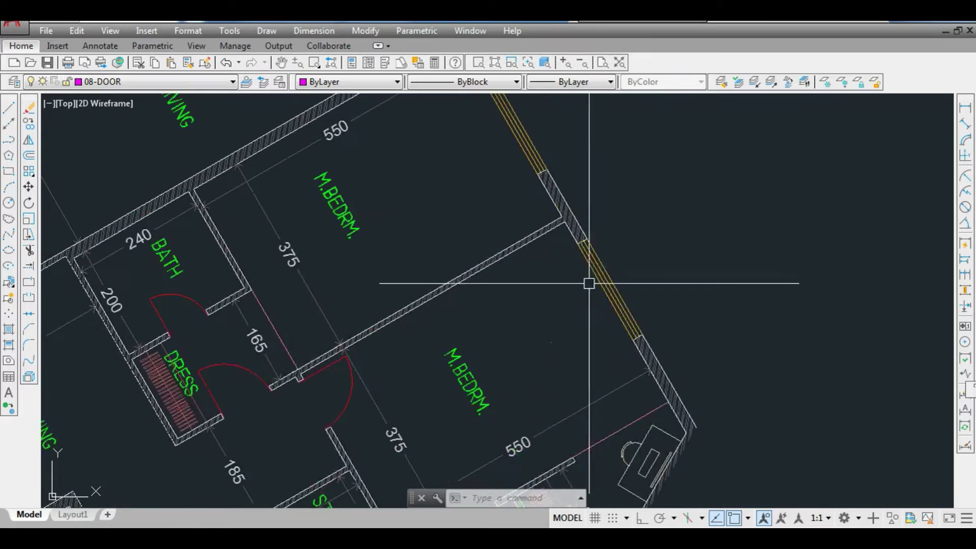
{"action": "scroll", "coordinate": [562, 218], "scroll_direction": "down", "scroll_amount": 3}
{"action": "scroll", "coordinate": [555, 207], "scroll_direction": "up", "scroll_amount": 3}
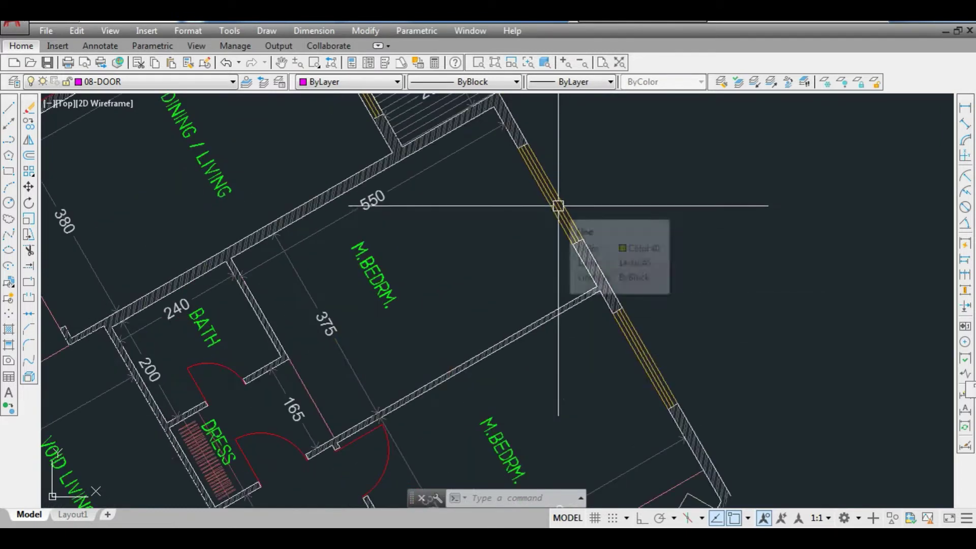
{"action": "scroll", "coordinate": [585, 240], "scroll_direction": "down", "scroll_amount": 1}
- Review the separate apartment's overall layout and compare its position with the three connected triangular blocks
{"action": "scroll", "coordinate": [560, 187], "scroll_direction": "down", "scroll_amount": 2}
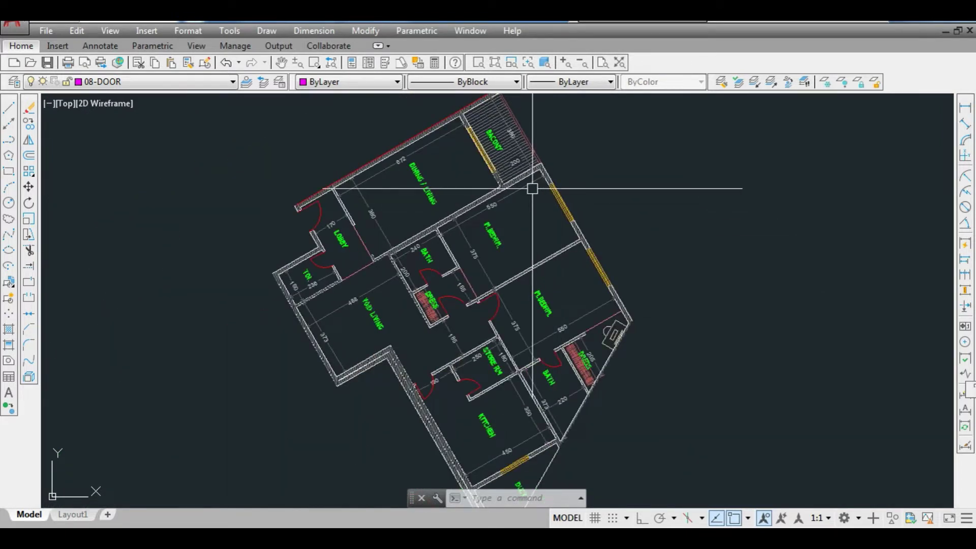
{"action": "scroll", "coordinate": [529, 191], "scroll_direction": "down", "scroll_amount": 2}
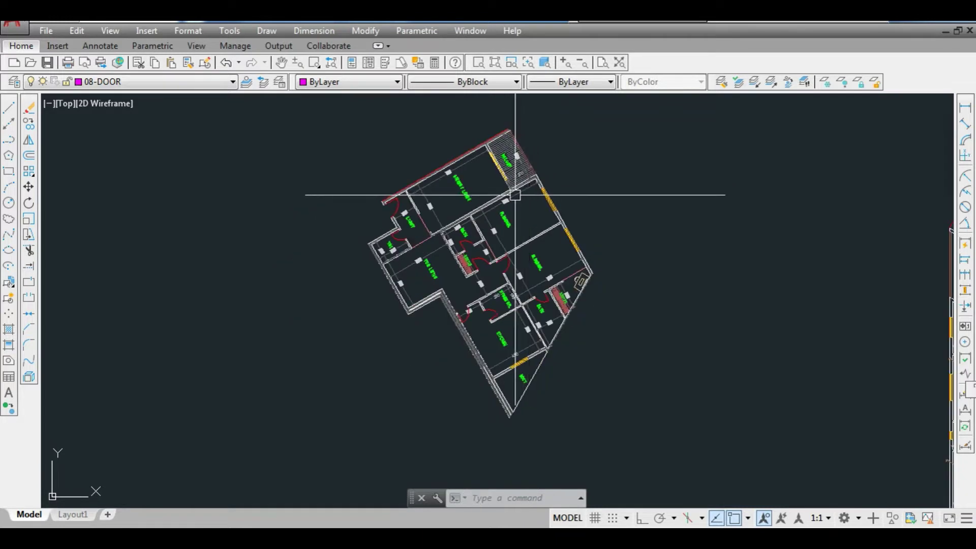
{"action": "scroll", "coordinate": [452, 211], "scroll_direction": "up", "scroll_amount": 2}
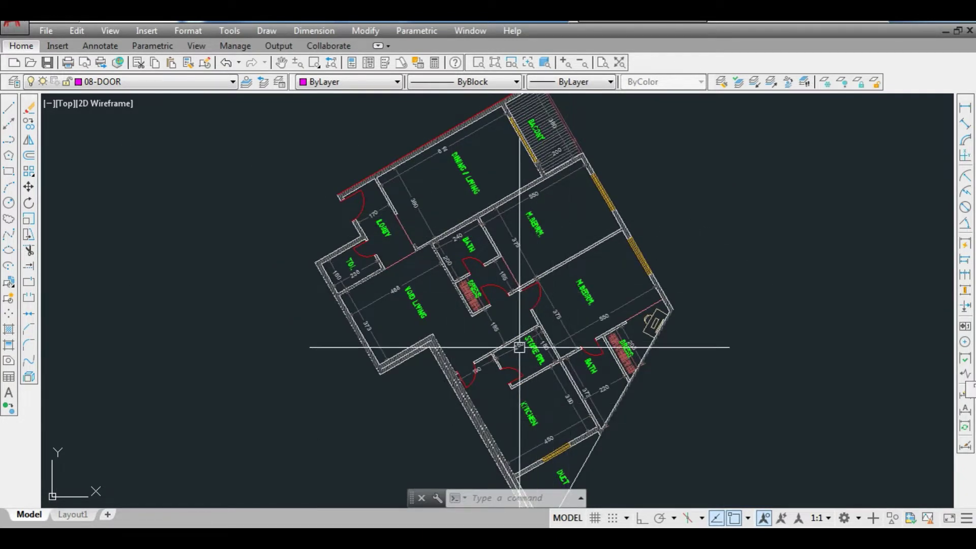
{"action": "mouse_move", "coordinate": [378, 263]}
{"action": "scroll", "coordinate": [378, 263], "scroll_direction": "down", "scroll_amount": 3}
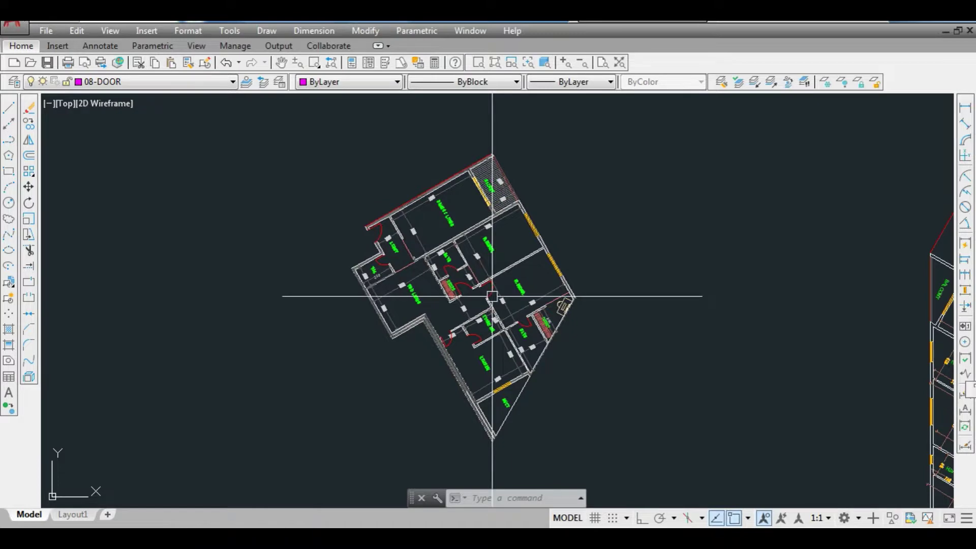
{"action": "scroll", "coordinate": [425, 229], "scroll_direction": "down", "scroll_amount": 5}
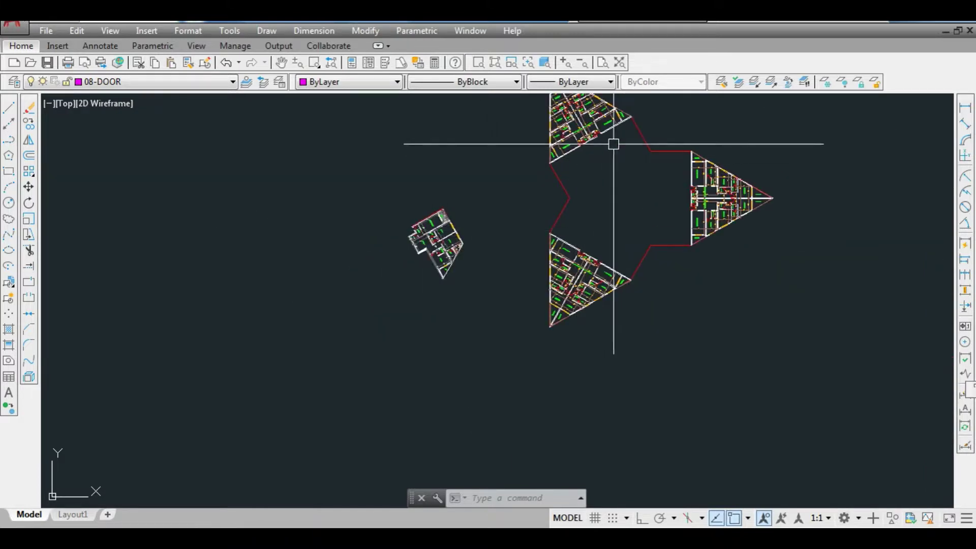
{"action": "scroll", "coordinate": [680, 158], "scroll_direction": "up", "scroll_amount": 5}
{"action": "scroll", "coordinate": [467, 276], "scroll_direction": "down", "scroll_amount": 3}
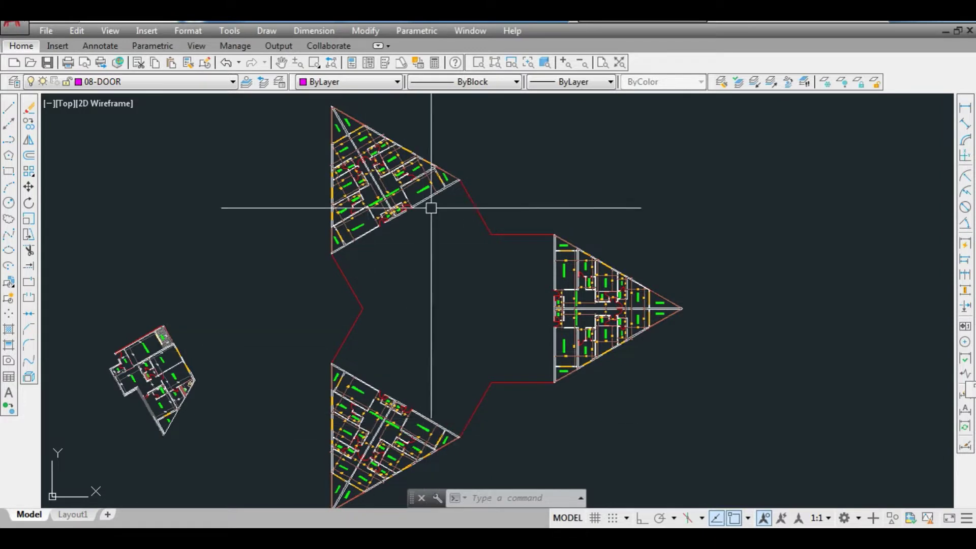
{"action": "scroll", "coordinate": [493, 257], "scroll_direction": "down", "scroll_amount": 2}
{"action": "scroll", "coordinate": [392, 307], "scroll_direction": "up", "scroll_amount": 2}
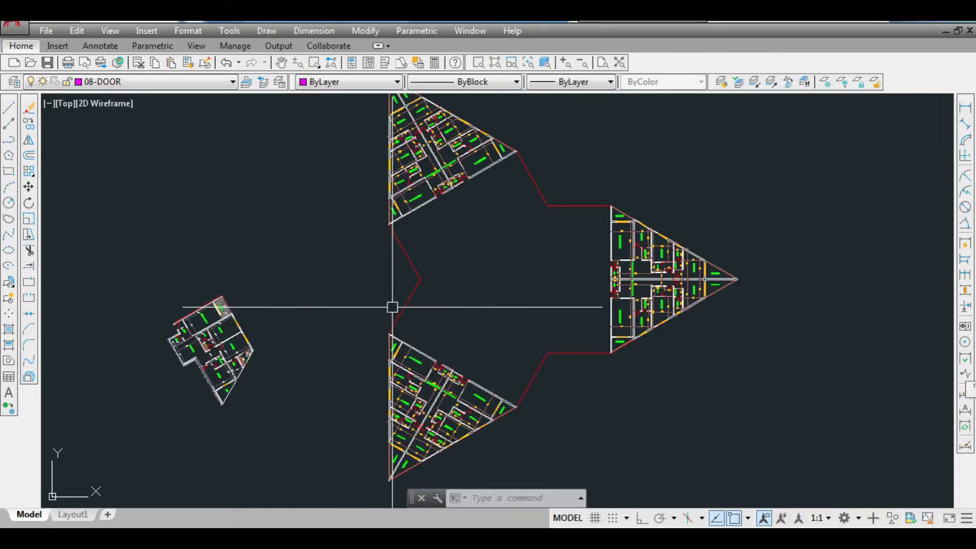
{"action": "scroll", "coordinate": [386, 285], "scroll_direction": "down", "scroll_amount": 2}
{"action": "scroll", "coordinate": [255, 315], "scroll_direction": "up", "scroll_amount": 5}
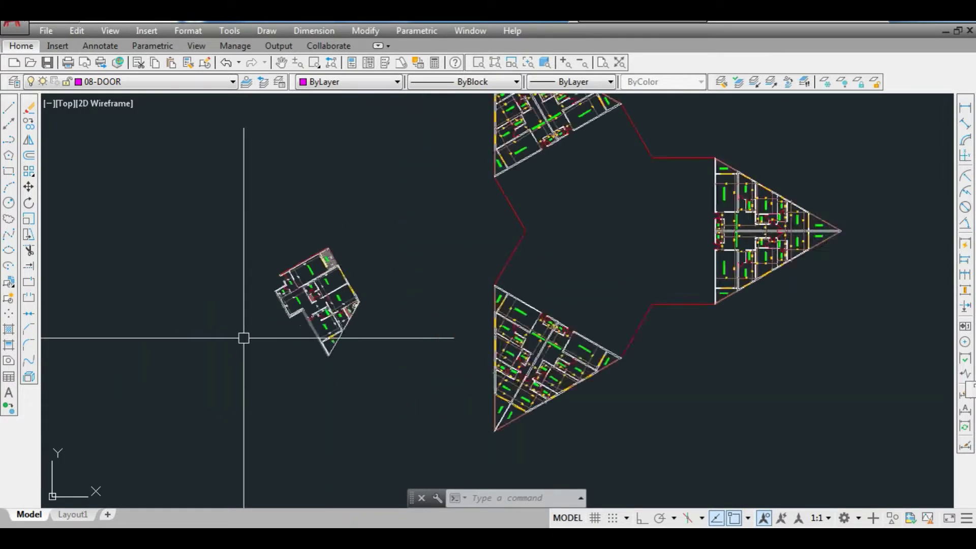
- Move the whole separate apartment from its outer balcony corner to the matching balcony corner of the upper triangular block
{"action": "left_click", "coordinate": [255, 170]}
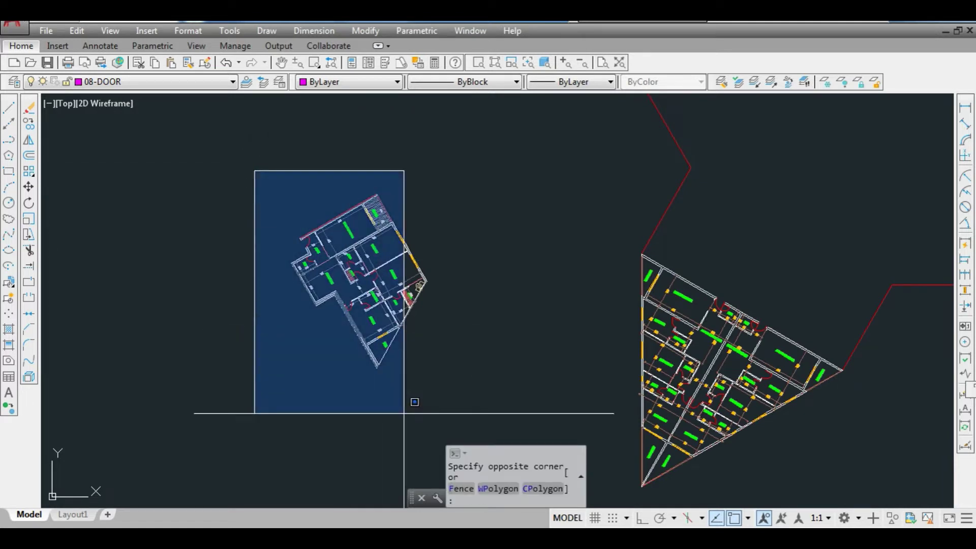
{"action": "left_click", "coordinate": [457, 436]}
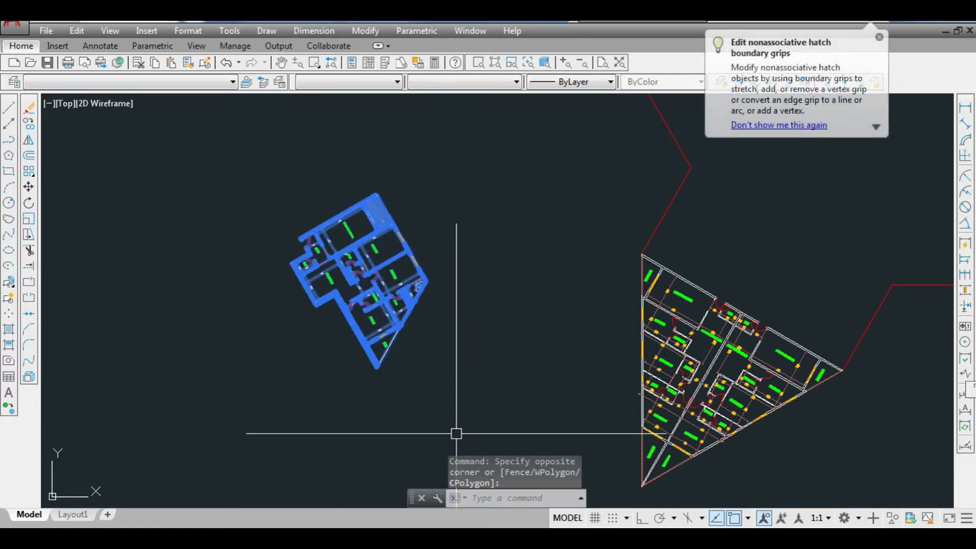
{"action": "type", "text": "m"}
{"action": "key", "text": "Return"}
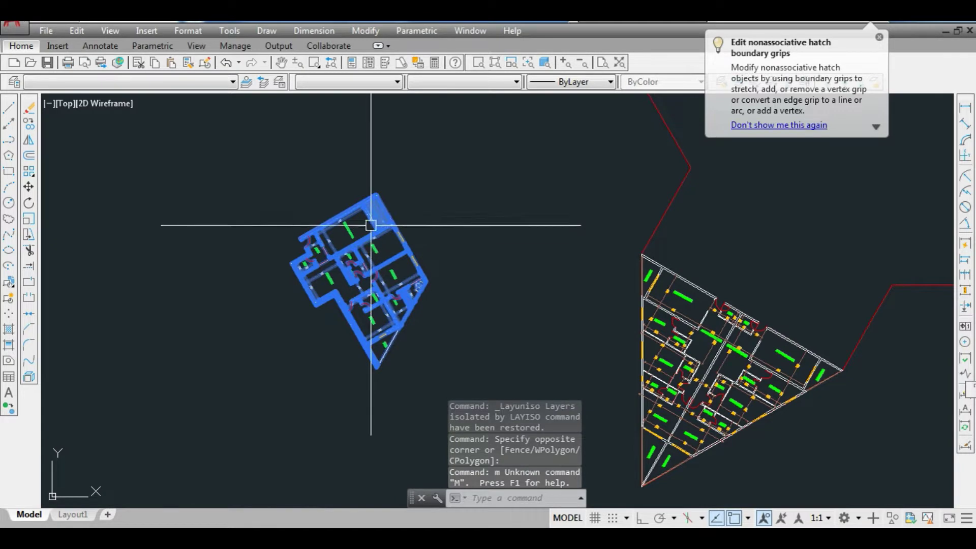
{"action": "scroll", "coordinate": [377, 203], "scroll_direction": "up", "scroll_amount": 5}
{"action": "type", "text": "move"}
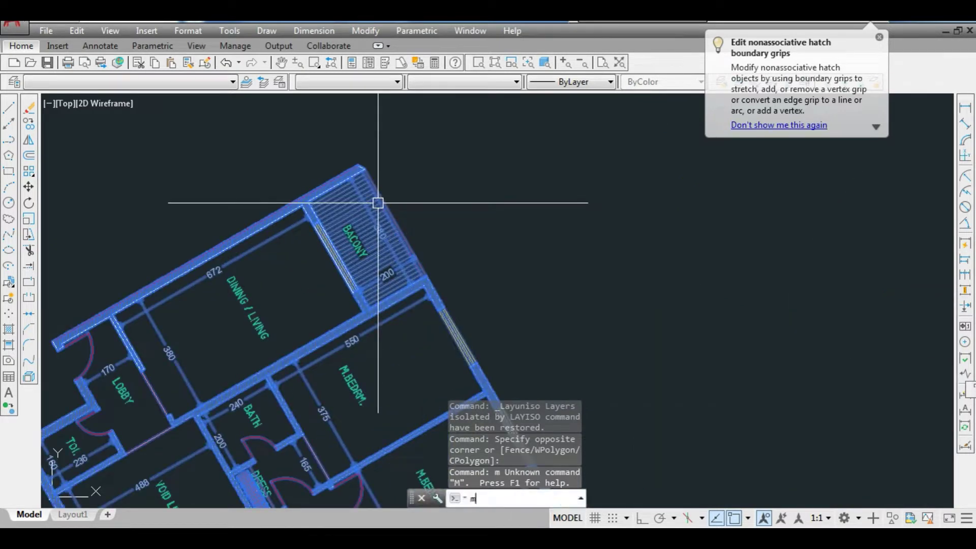
{"action": "key", "text": "Return"}
{"action": "scroll", "coordinate": [352, 162], "scroll_direction": "up", "scroll_amount": 3}
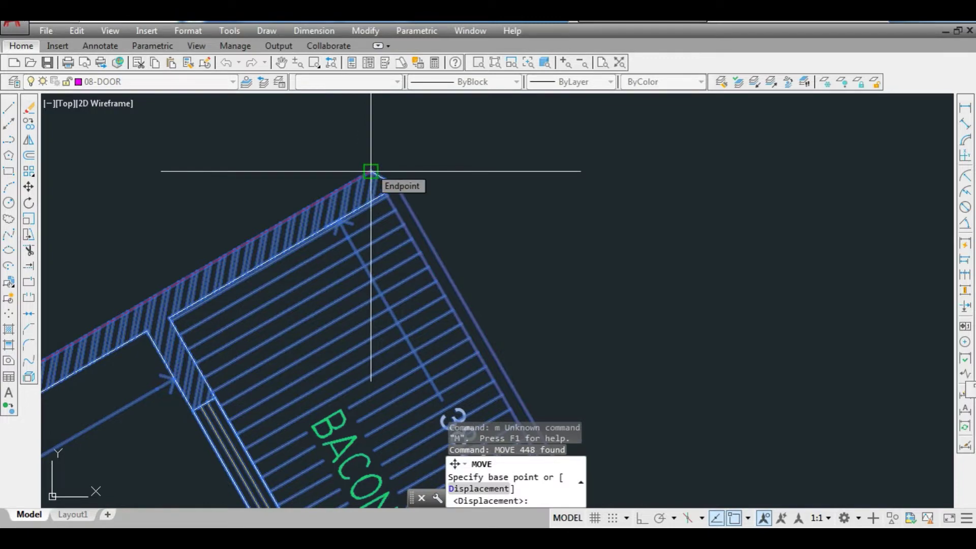
{"action": "left_click", "coordinate": [370, 171]}
{"action": "scroll", "coordinate": [371, 173], "scroll_direction": "down", "scroll_amount": 10}
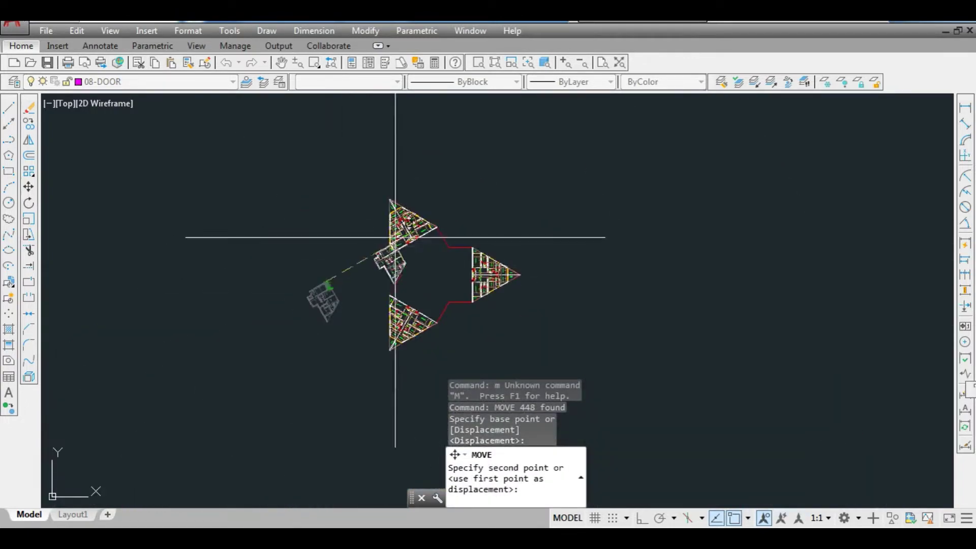
{"action": "scroll", "coordinate": [395, 237], "scroll_direction": "up", "scroll_amount": 10}
{"action": "scroll", "coordinate": [480, 124], "scroll_direction": "up", "scroll_amount": 2}
{"action": "key", "text": "Escape"}
{"action": "scroll", "coordinate": [457, 117], "scroll_direction": "down", "scroll_amount": 8}
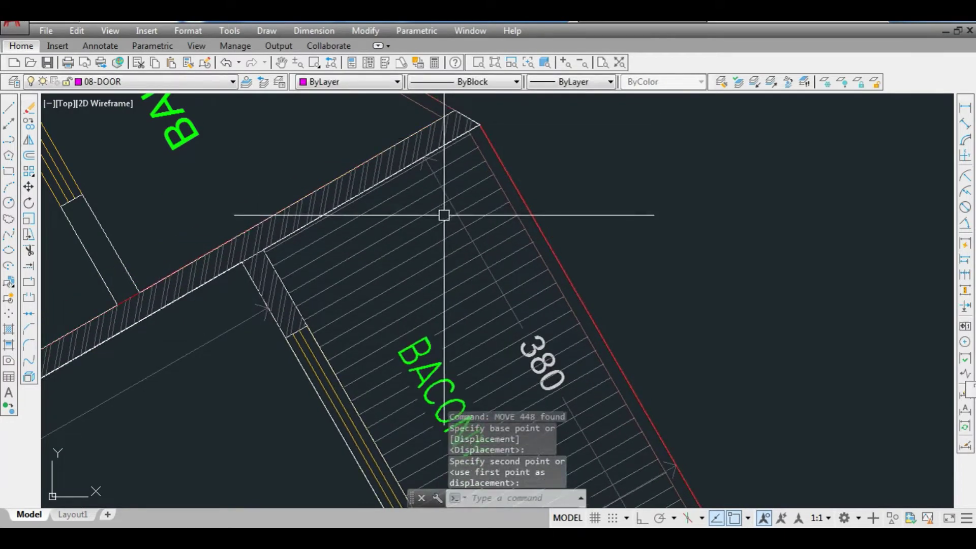
- Mirror the attached apartment across the slanted outer line of its duct, keeping the original
{"action": "scroll", "coordinate": [452, 214], "scroll_direction": "up", "scroll_amount": 2}
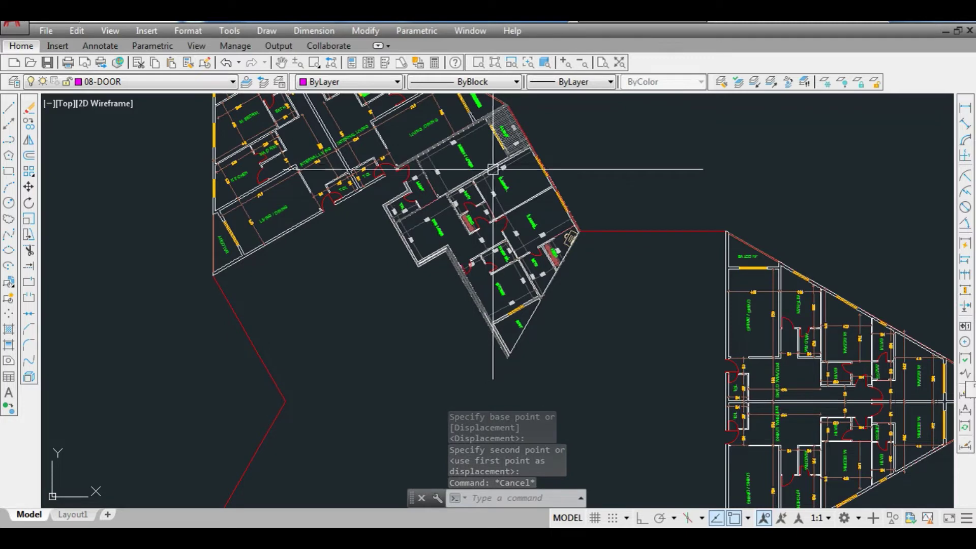
{"action": "scroll", "coordinate": [477, 331], "scroll_direction": "up", "scroll_amount": 4}
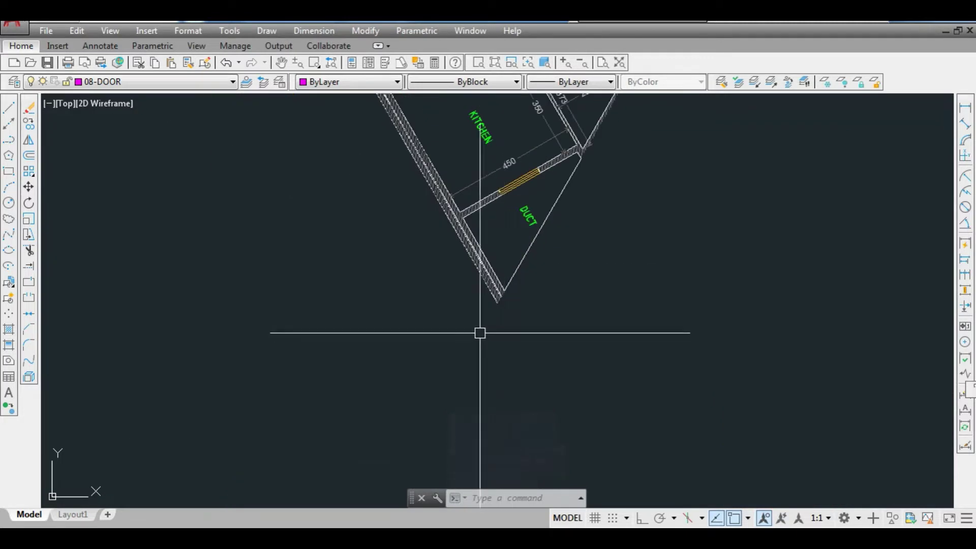
{"action": "scroll", "coordinate": [477, 345], "scroll_direction": "down", "scroll_amount": 4}
{"action": "scroll", "coordinate": [478, 226], "scroll_direction": "down", "scroll_amount": 3}
{"action": "scroll", "coordinate": [472, 279], "scroll_direction": "up", "scroll_amount": 1}
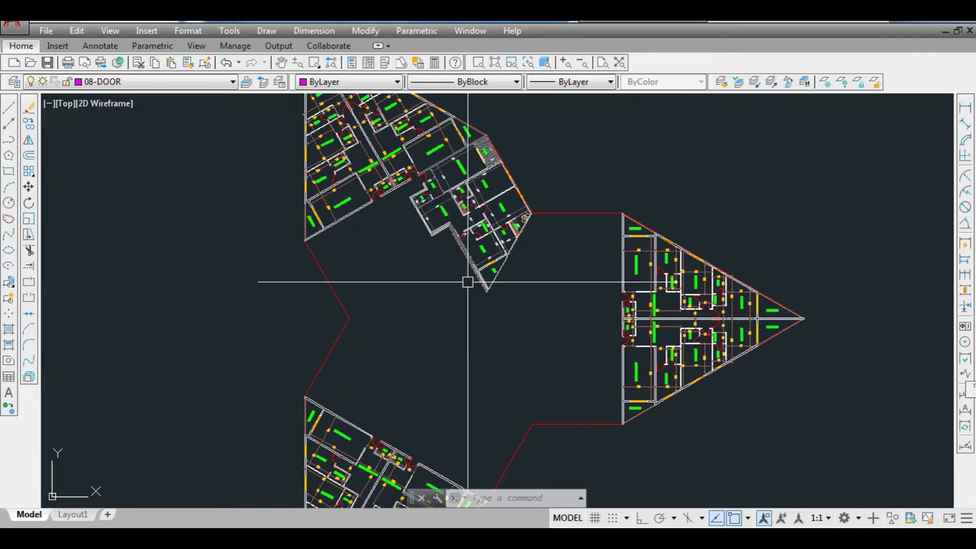
{"action": "type", "text": "i"}
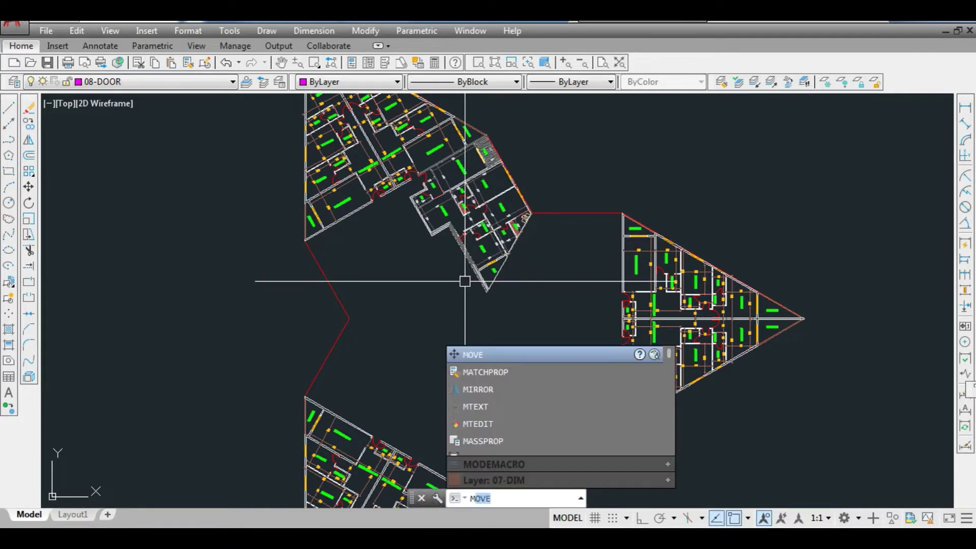
{"action": "key", "text": "Return"}
{"action": "type", "text": "p"}
{"action": "key", "text": "Return"}
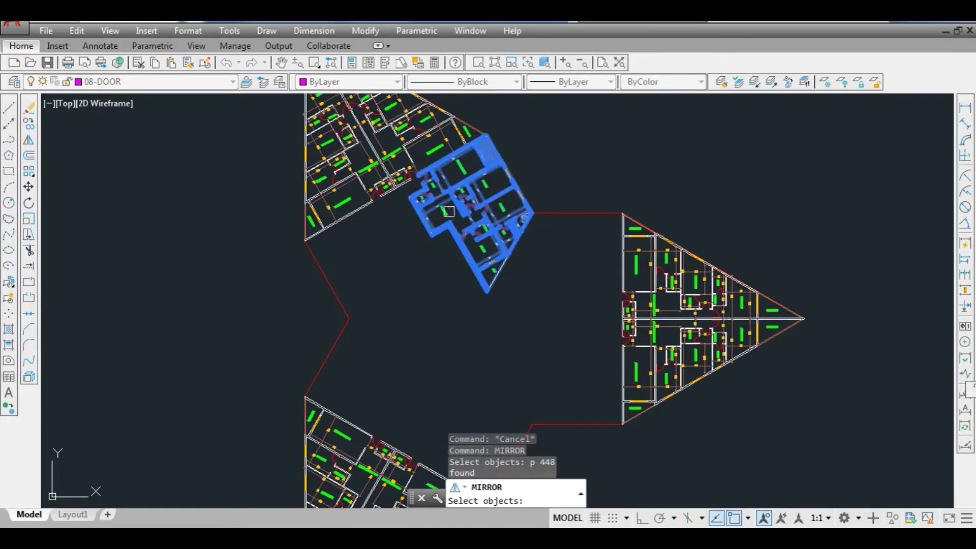
{"action": "scroll", "coordinate": [461, 163], "scroll_direction": "up", "scroll_amount": 2}
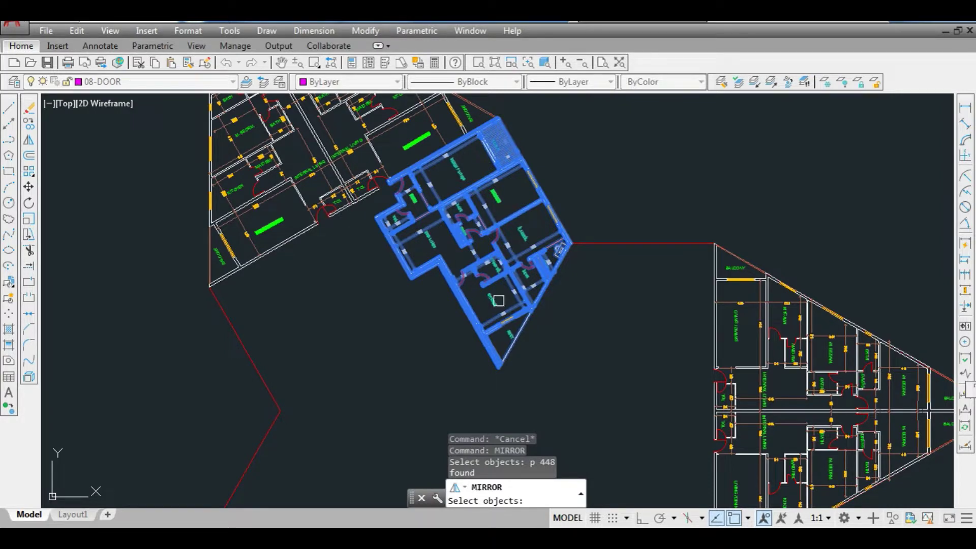
{"action": "scroll", "coordinate": [515, 345], "scroll_direction": "up", "scroll_amount": 10}
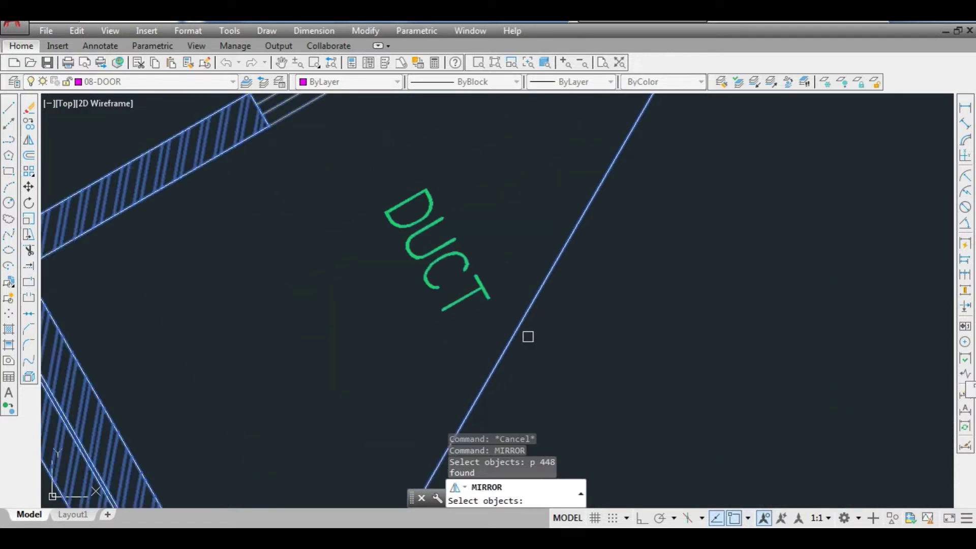
{"action": "key", "text": "Return"}
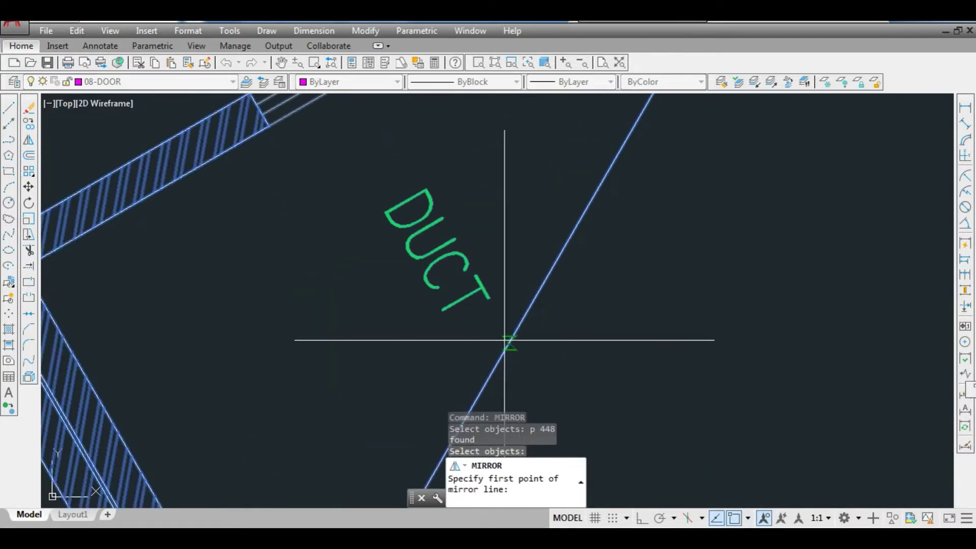
{"action": "left_click", "coordinate": [510, 341]}
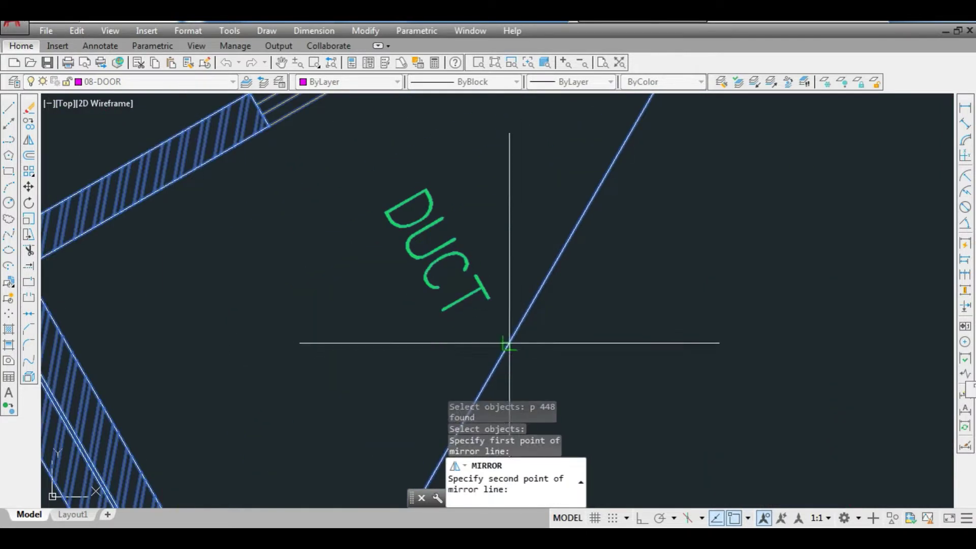
{"action": "left_click", "coordinate": [559, 252]}
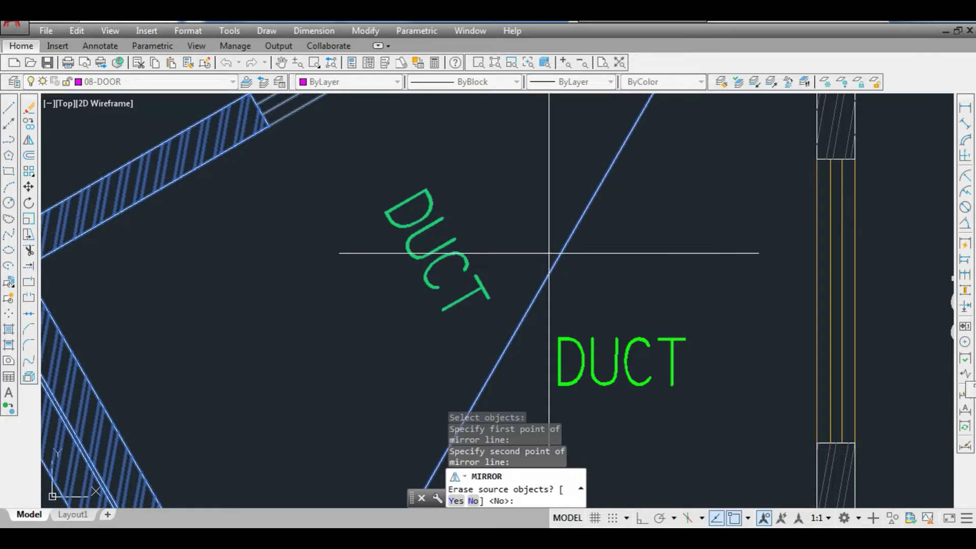
{"action": "key", "text": "Return"}
- Inspect how the mirrored apartment meets the balcony, entrance and outer wall of the right-hand triangular block
{"action": "scroll", "coordinate": [506, 257], "scroll_direction": "down", "scroll_amount": 6}
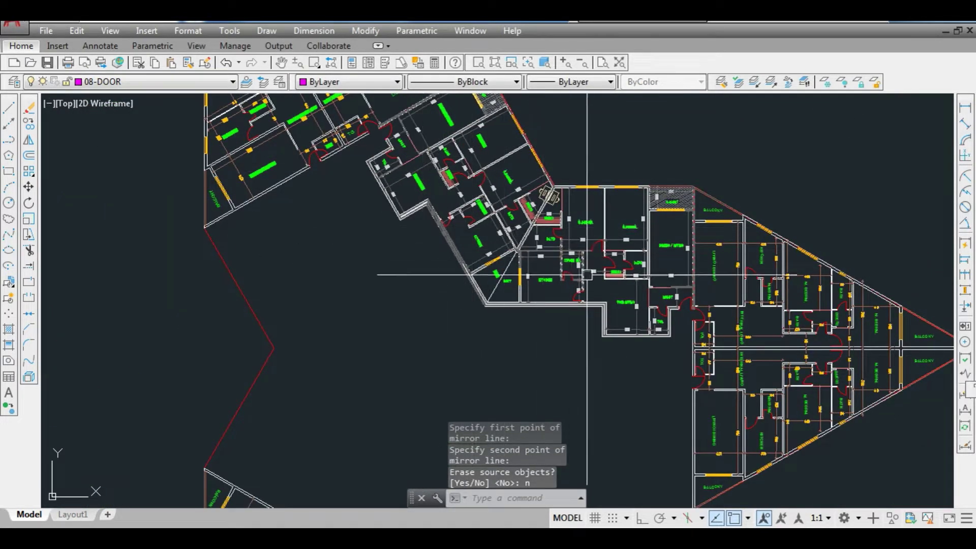
{"action": "scroll", "coordinate": [453, 239], "scroll_direction": "up", "scroll_amount": 2}
{"action": "scroll", "coordinate": [476, 229], "scroll_direction": "down", "scroll_amount": 2}
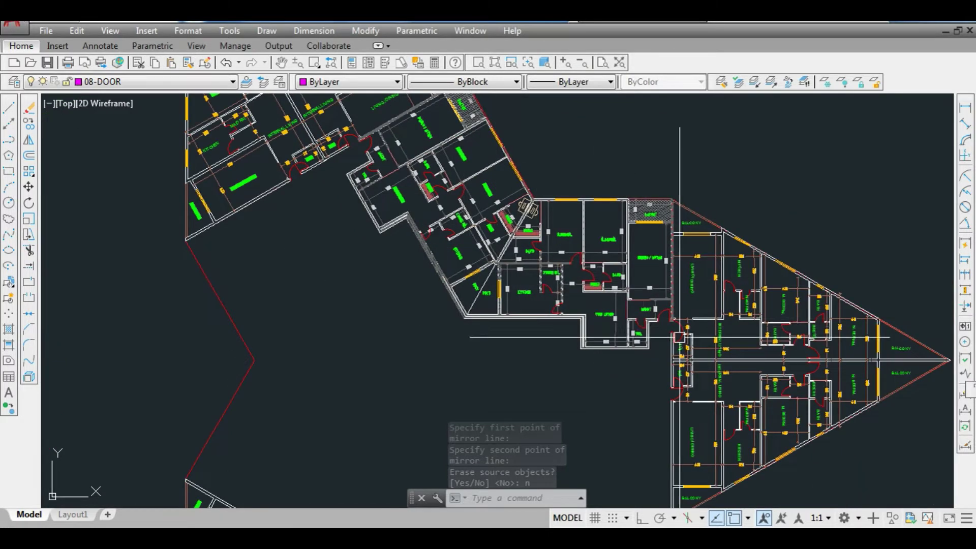
{"action": "scroll", "coordinate": [560, 316], "scroll_direction": "up", "scroll_amount": 5}
{"action": "scroll", "coordinate": [560, 316], "scroll_direction": "down", "scroll_amount": 1}
{"action": "scroll", "coordinate": [560, 316], "scroll_direction": "down", "scroll_amount": 4}
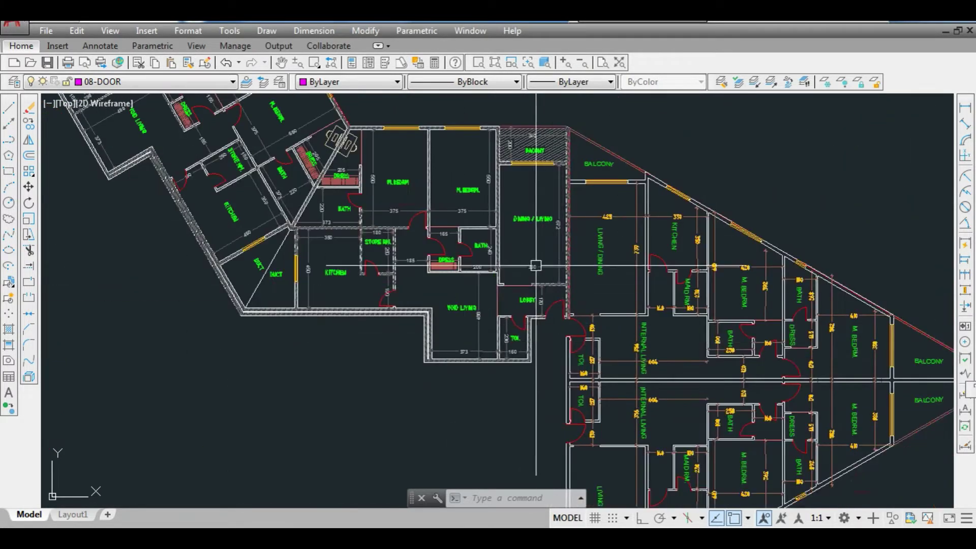
{"action": "scroll", "coordinate": [506, 280], "scroll_direction": "up", "scroll_amount": 2}
{"action": "scroll", "coordinate": [507, 280], "scroll_direction": "down", "scroll_amount": 3}
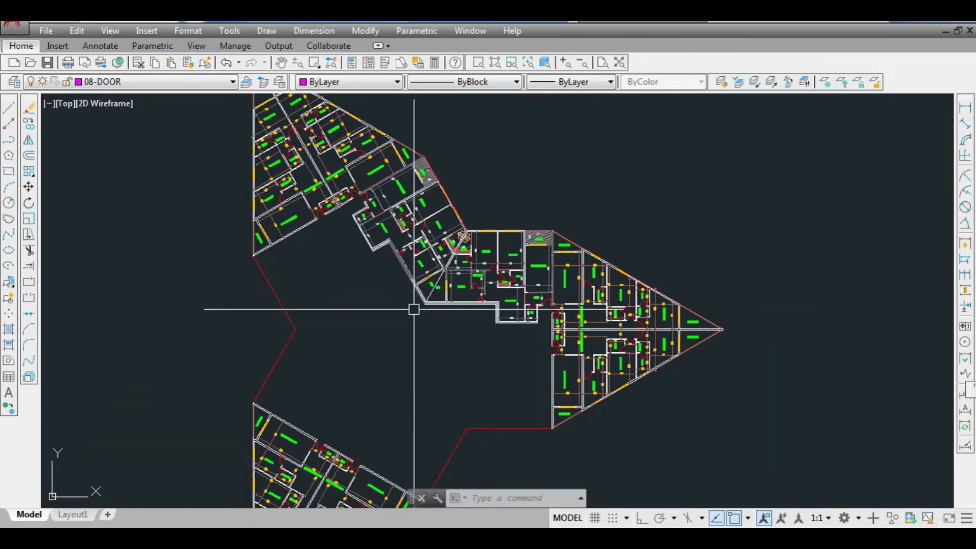
{"action": "type", "text": "i"}
{"action": "key", "text": "Return"}
{"action": "type", "text": "p"}
{"action": "key", "text": "Return"}
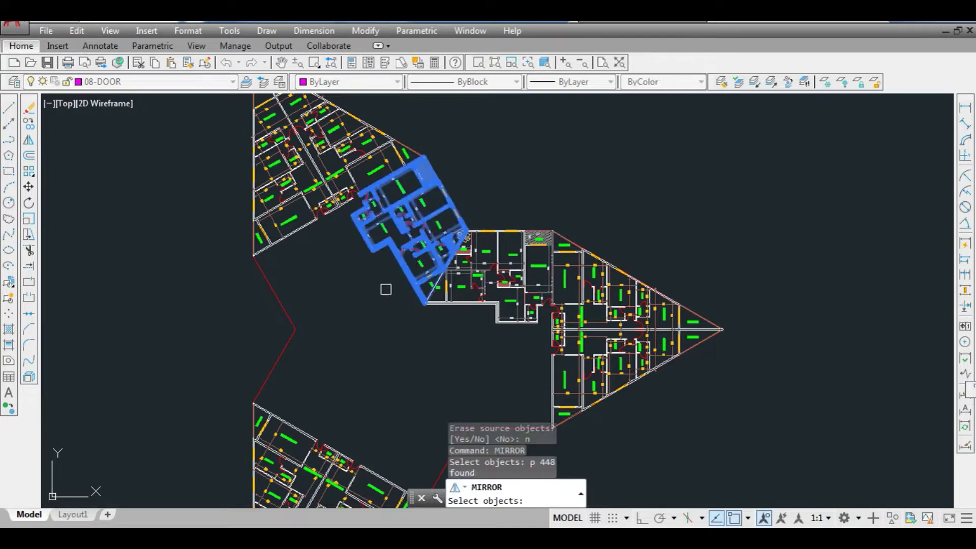
{"action": "scroll", "coordinate": [447, 250], "scroll_direction": "down", "scroll_amount": 2}
{"action": "scroll", "coordinate": [435, 372], "scroll_direction": "up", "scroll_amount": 2}
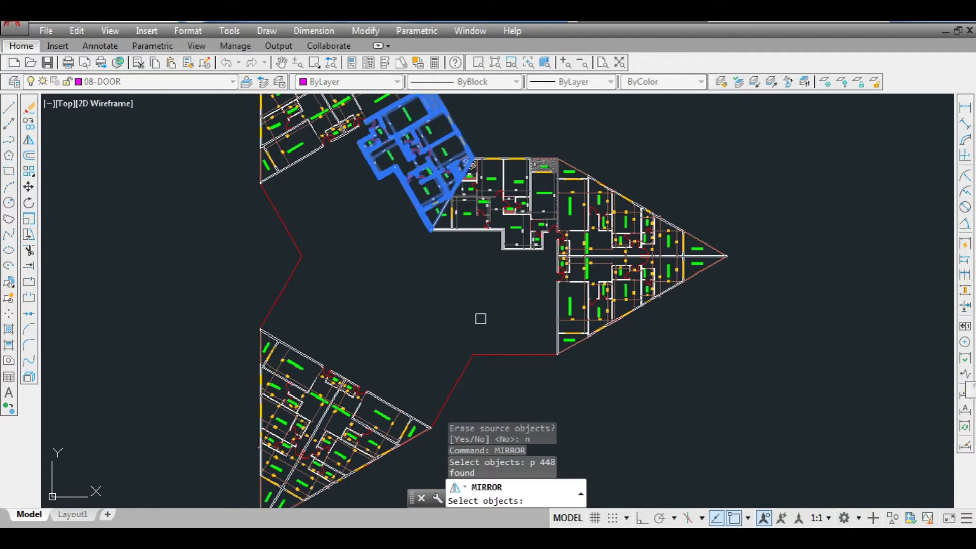
{"action": "scroll", "coordinate": [382, 320], "scroll_direction": "down", "scroll_amount": 2}
{"action": "scroll", "coordinate": [360, 211], "scroll_direction": "up", "scroll_amount": 8}
{"action": "scroll", "coordinate": [387, 254], "scroll_direction": "down", "scroll_amount": 4}
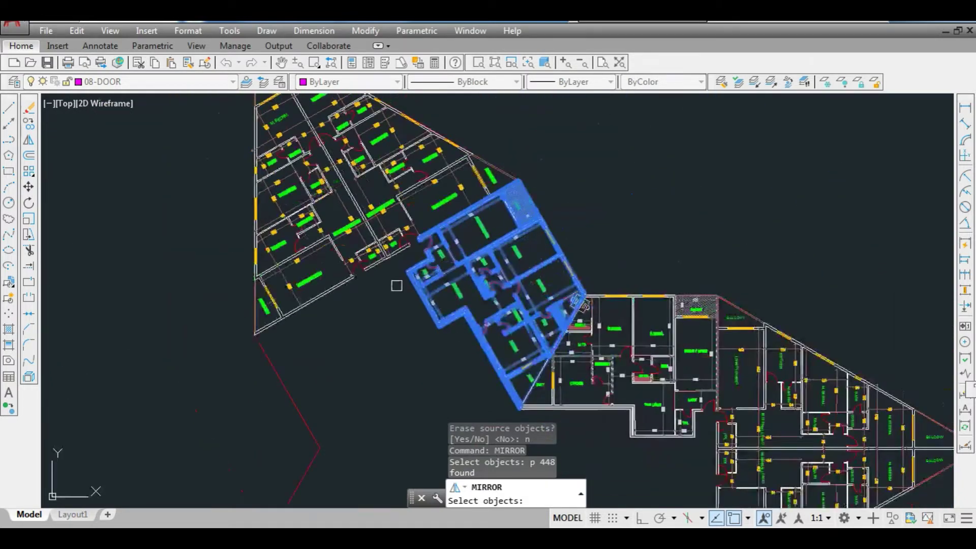
{"action": "scroll", "coordinate": [312, 124], "scroll_direction": "up", "scroll_amount": 5}
{"action": "scroll", "coordinate": [282, 139], "scroll_direction": "down", "scroll_amount": 4}
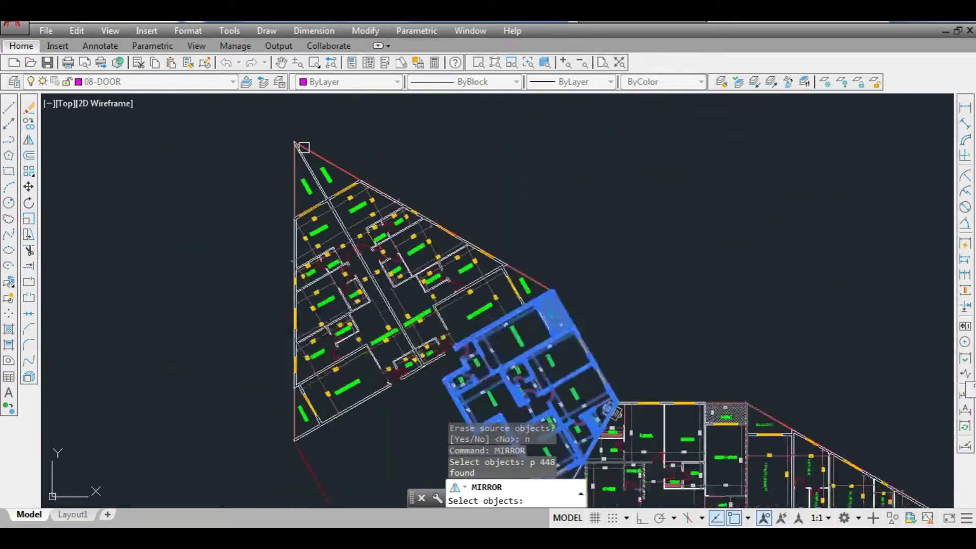
{"action": "scroll", "coordinate": [355, 280], "scroll_direction": "up", "scroll_amount": 8}
{"action": "scroll", "coordinate": [294, 234], "scroll_direction": "up", "scroll_amount": 3}
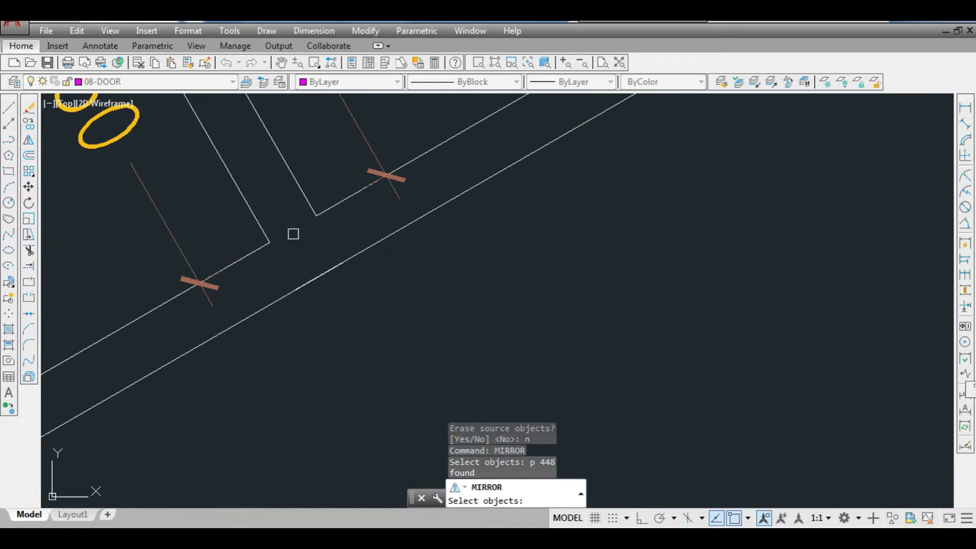
{"action": "key", "text": "Escape"}
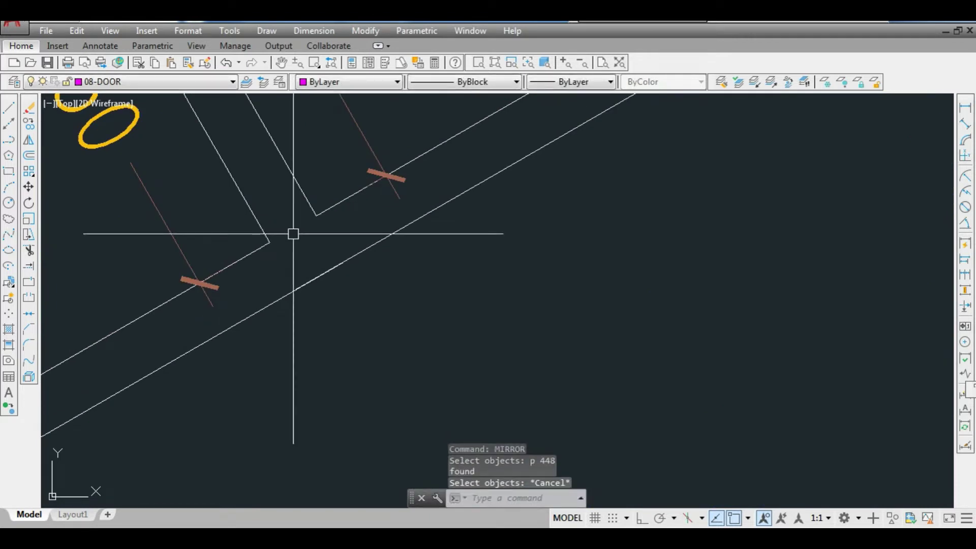
- Draw a short line across the end of the dividing wall between the upper block's two toilets
{"action": "type", "text": "l"}
{"action": "key", "text": "Return"}
{"action": "type", "text": "l"}
{"action": "key", "text": "Return"}
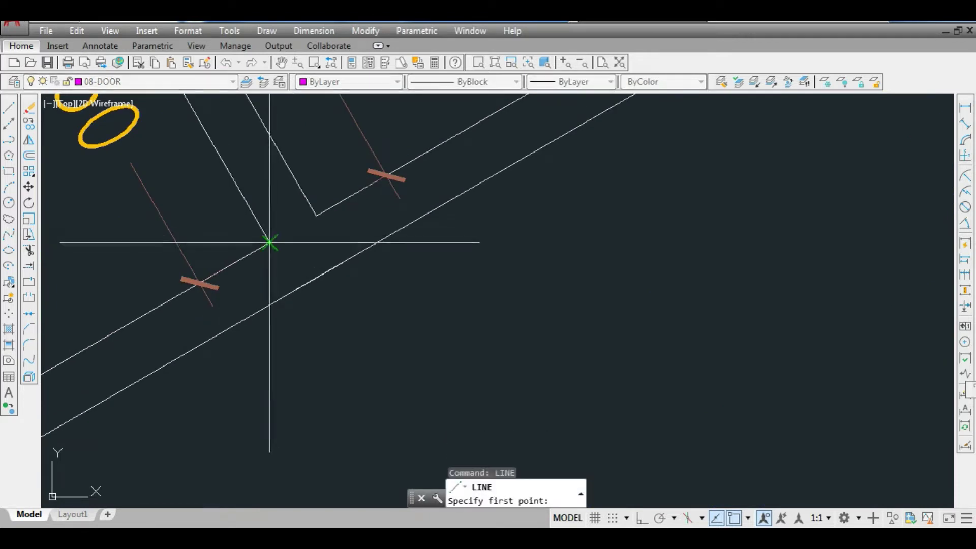
{"action": "left_click", "coordinate": [269, 243]}
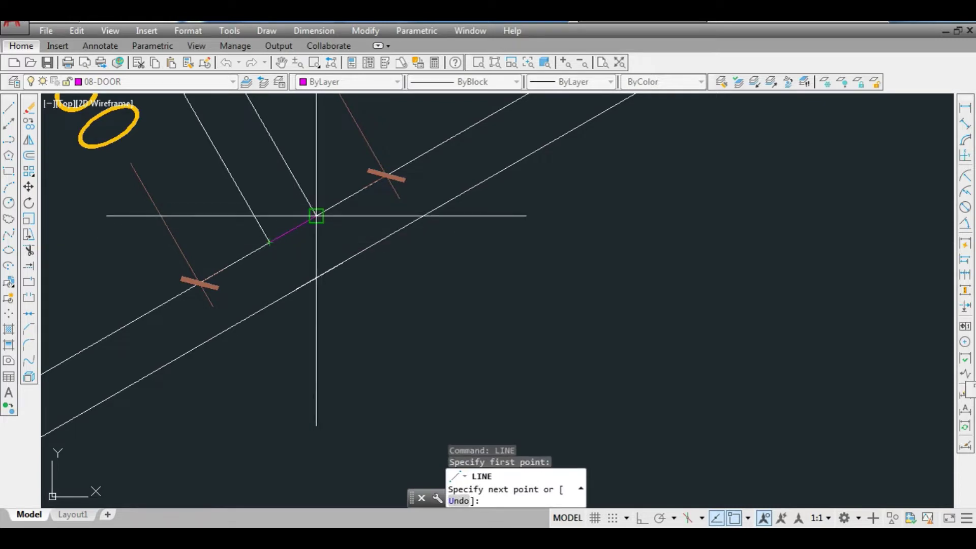
{"action": "left_click", "coordinate": [318, 214]}
{"action": "key", "text": "Escape"}
- Mirror the attached apartment about the upper block's central axis, through the midpoint of the toilets' dividing wall, keeping the original
{"action": "scroll", "coordinate": [344, 264], "scroll_direction": "down", "scroll_amount": 8}
{"action": "scroll", "coordinate": [345, 265], "scroll_direction": "down", "scroll_amount": 4}
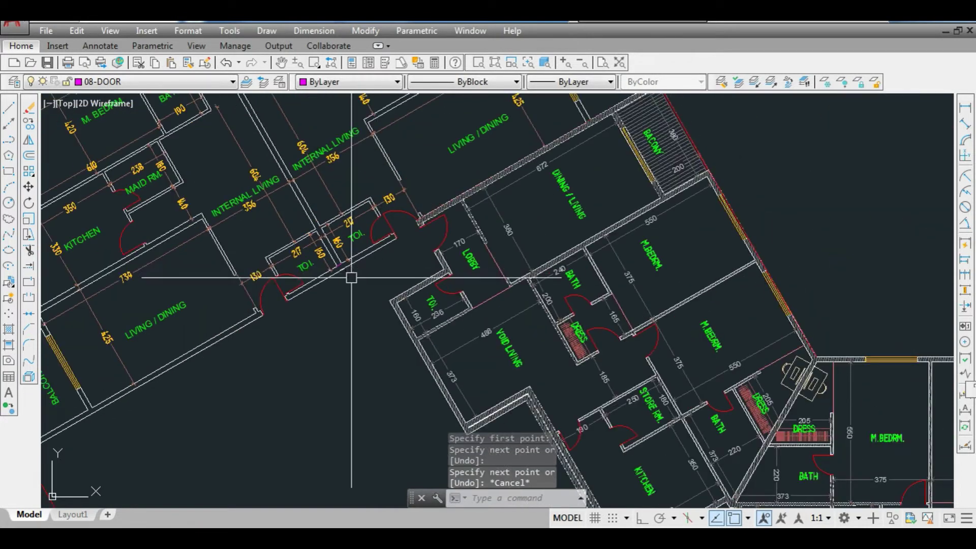
{"action": "key", "text": "Return"}
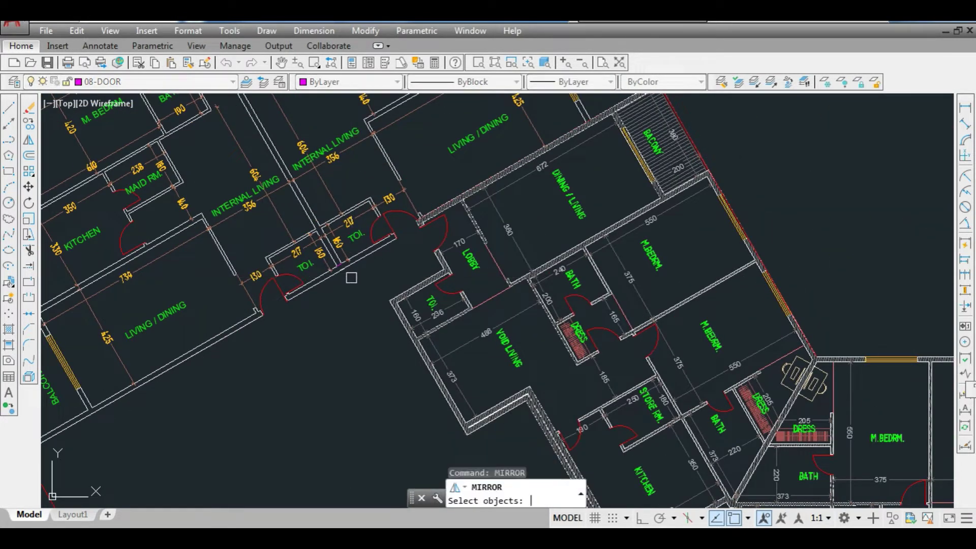
{"action": "type", "text": "p"}
{"action": "key", "text": "Return"}
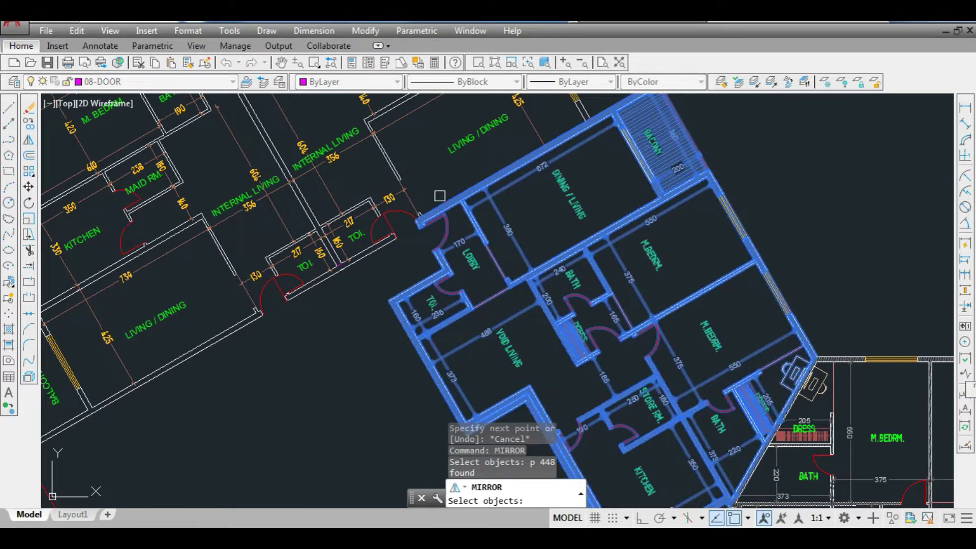
{"action": "scroll", "coordinate": [442, 215], "scroll_direction": "down", "scroll_amount": 2}
{"action": "scroll", "coordinate": [376, 269], "scroll_direction": "up", "scroll_amount": 6}
{"action": "key", "text": "Return"}
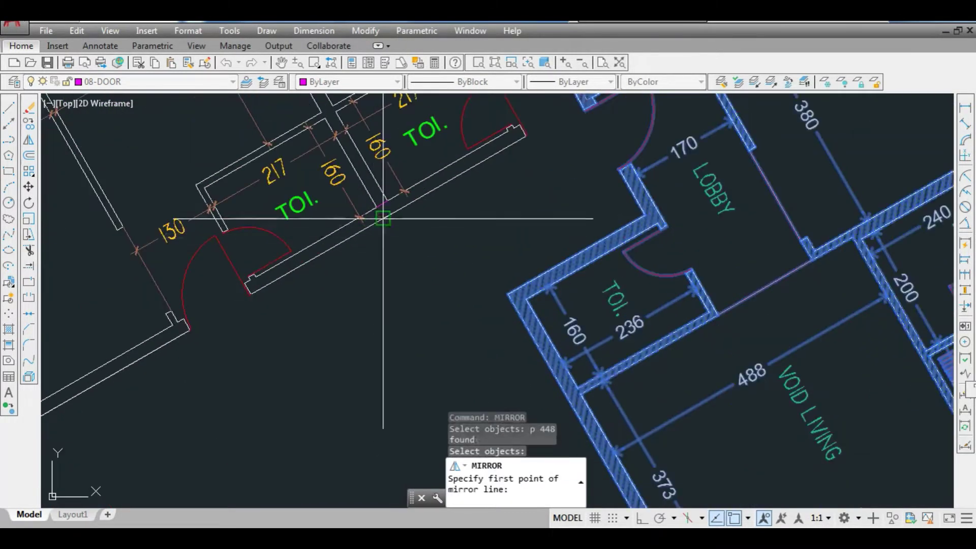
{"action": "scroll", "coordinate": [382, 219], "scroll_direction": "up", "scroll_amount": 3}
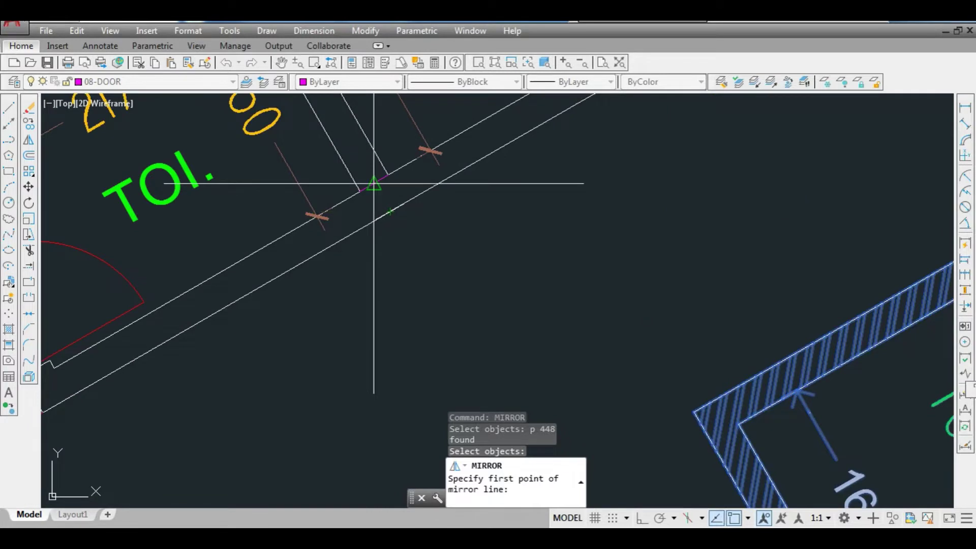
{"action": "left_click", "coordinate": [380, 192]}
{"action": "left_click", "coordinate": [395, 206]}
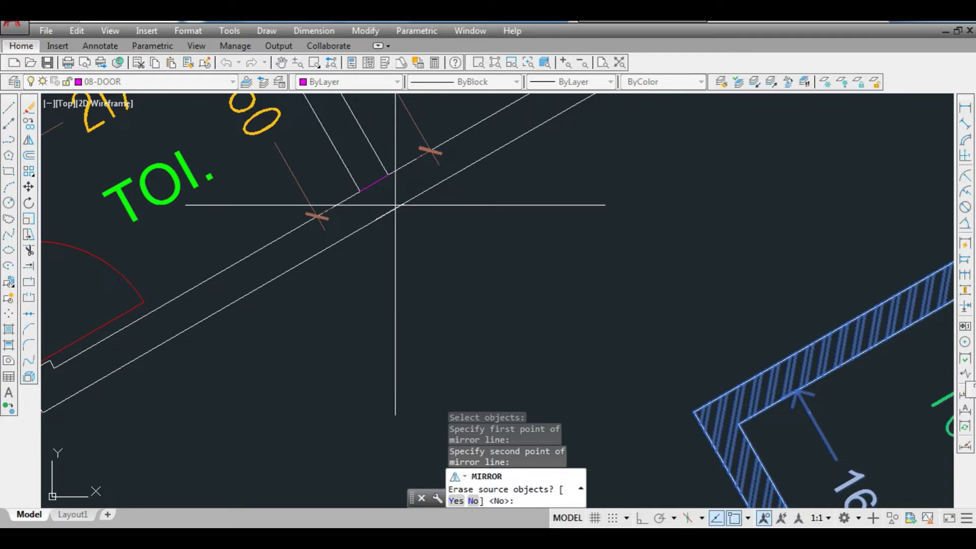
{"action": "type", "text": "n"}
{"action": "key", "text": "Return"}
{"action": "scroll", "coordinate": [399, 199], "scroll_direction": "down", "scroll_amount": 6}
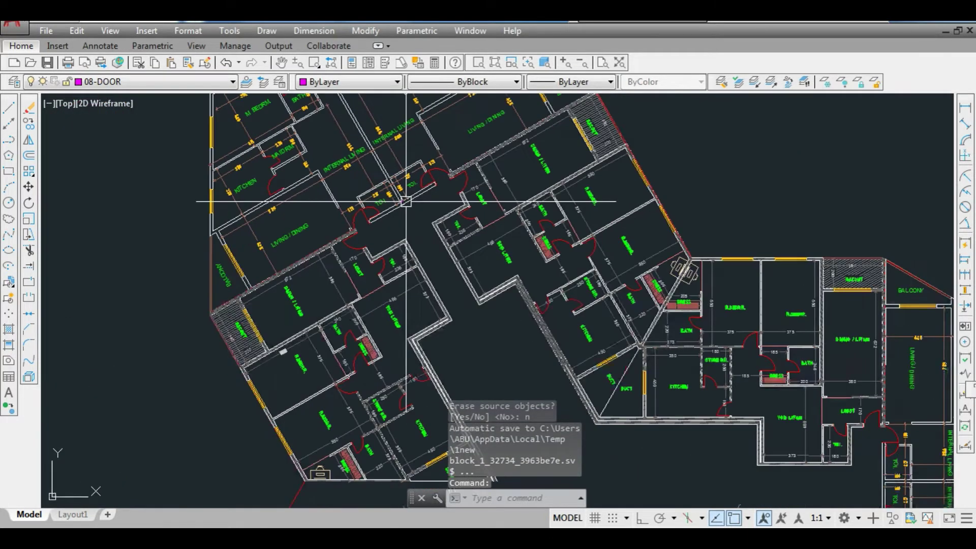
- Copy the original attached apartment to the empty area outside the building, to the left of the blocks
{"action": "scroll", "coordinate": [401, 195], "scroll_direction": "down", "scroll_amount": 2}
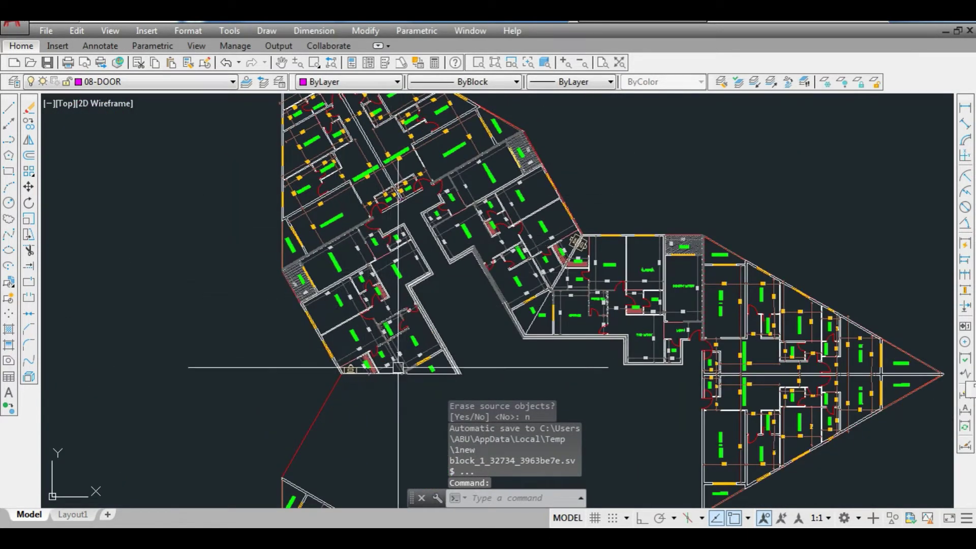
{"action": "scroll", "coordinate": [421, 245], "scroll_direction": "down", "scroll_amount": 2}
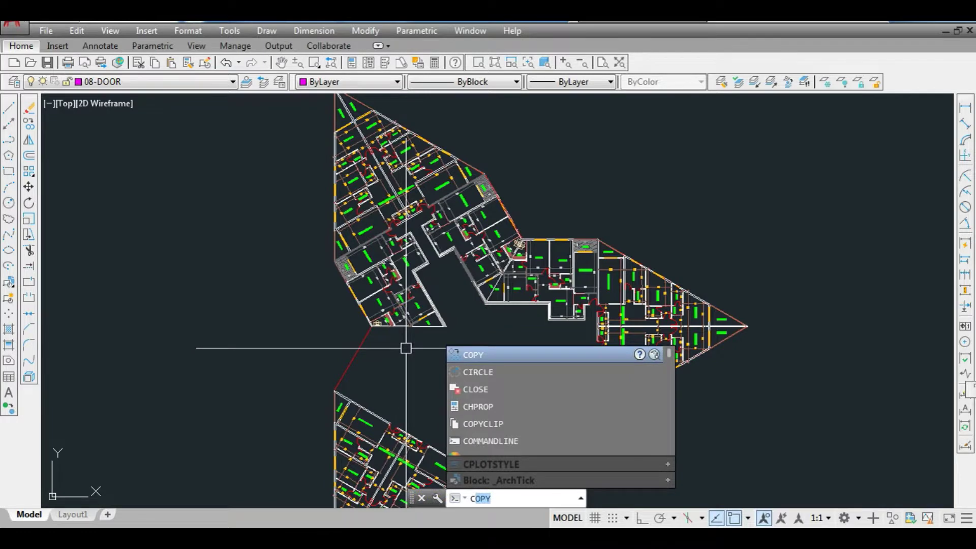
{"action": "key", "text": "Return"}
{"action": "type", "text": "p"}
{"action": "key", "text": "Return"}
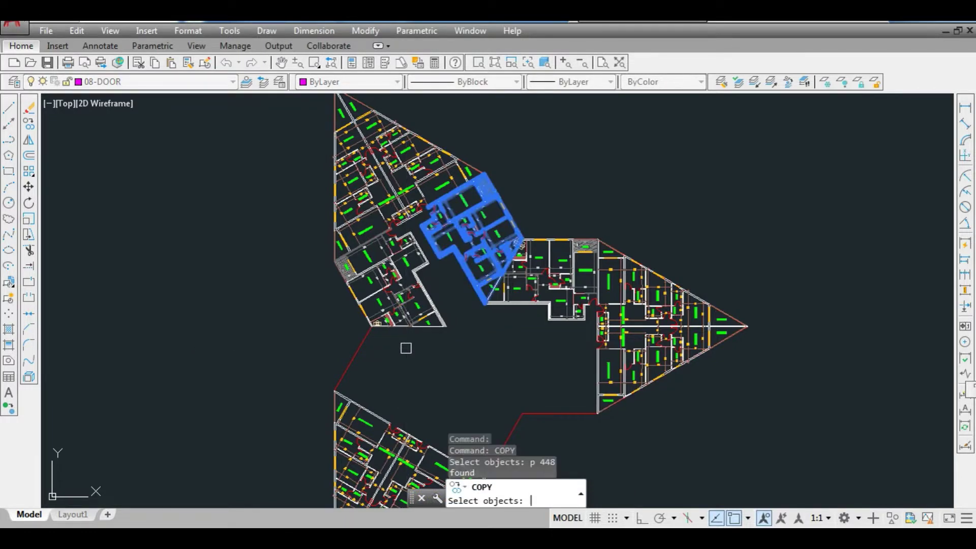
{"action": "key", "text": "Return"}
{"action": "left_click", "coordinate": [455, 226]}
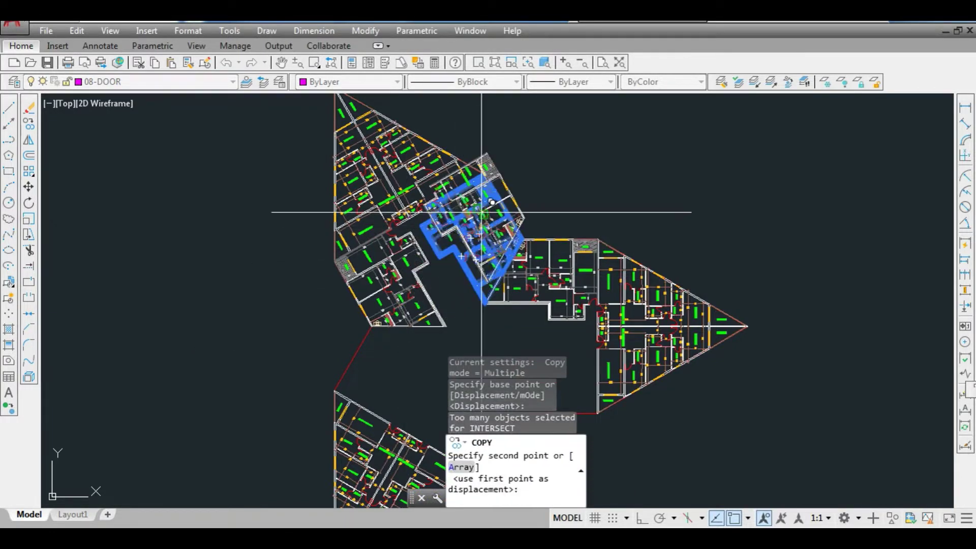
{"action": "scroll", "coordinate": [457, 214], "scroll_direction": "down", "scroll_amount": 2}
{"action": "scroll", "coordinate": [341, 290], "scroll_direction": "up", "scroll_amount": 2}
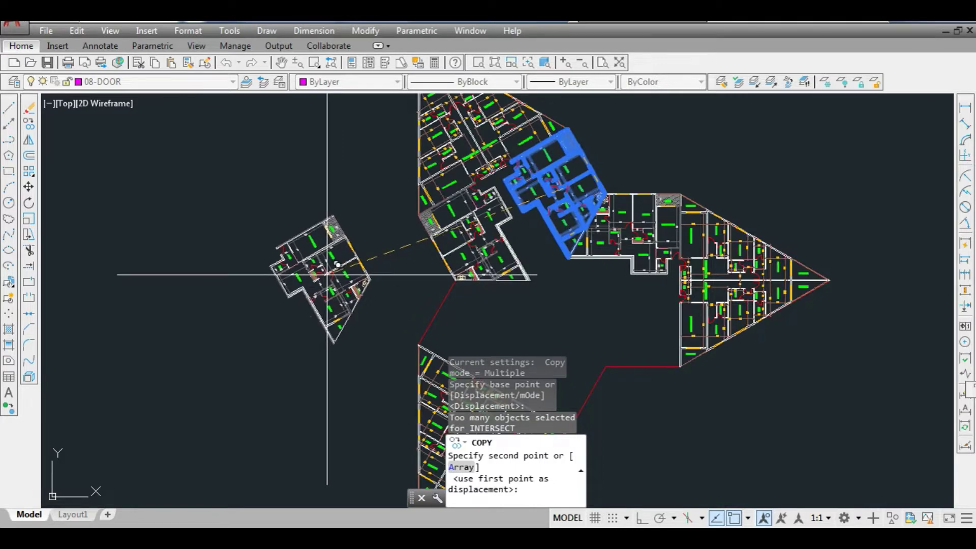
{"action": "left_click", "coordinate": [327, 274]}
{"action": "key", "text": "Escape"}
- Rotate the separate apartment copy about a point near its centre so the balcony faces left
{"action": "left_click", "coordinate": [253, 205]}
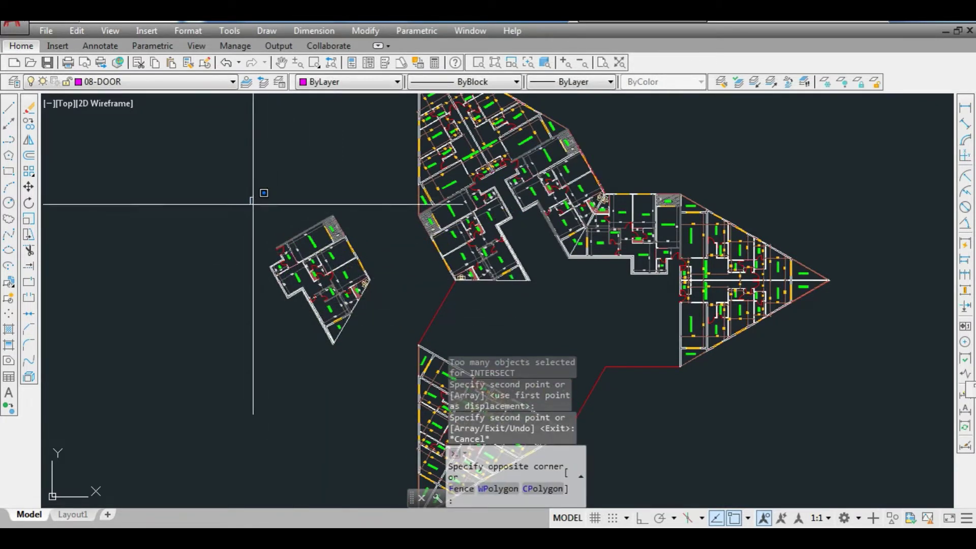
{"action": "left_click", "coordinate": [380, 371]}
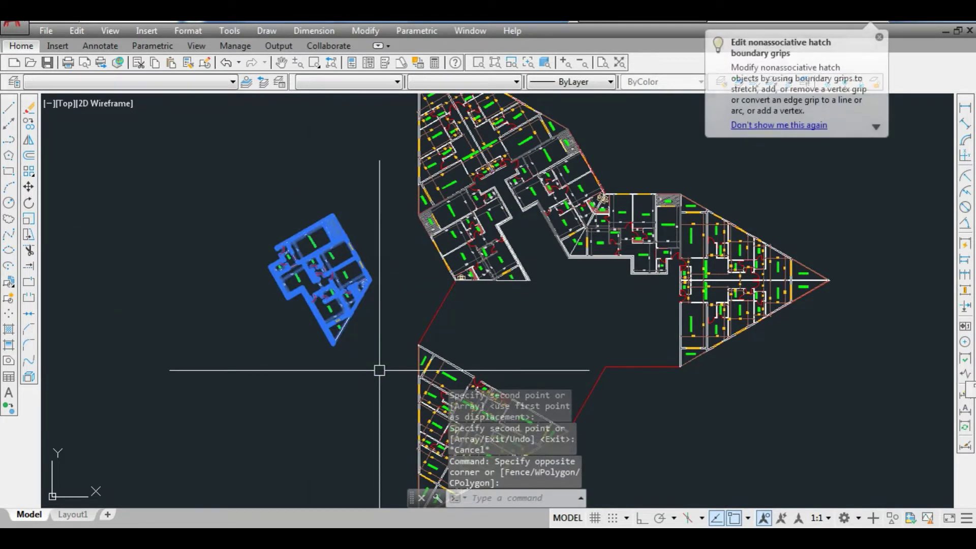
{"action": "type", "text": "ro"}
{"action": "key", "text": "Return"}
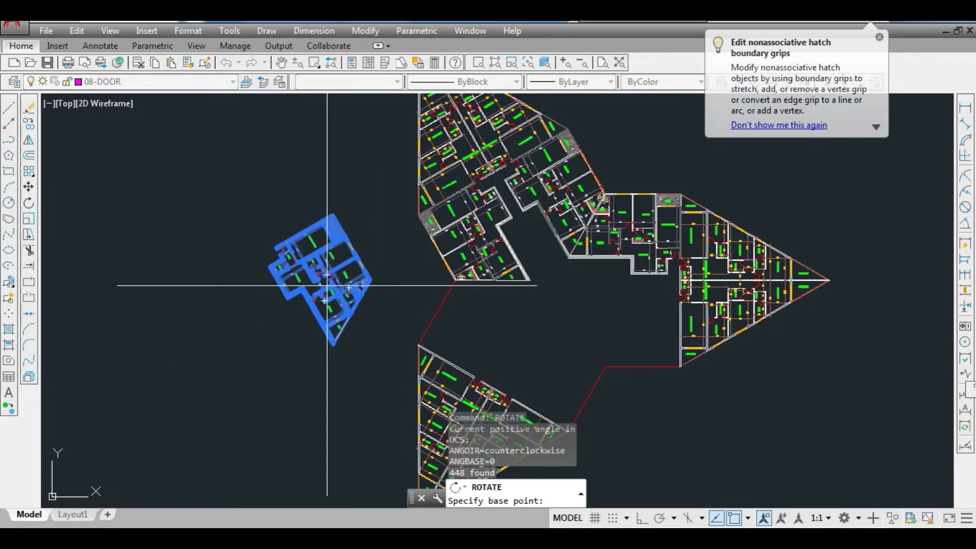
{"action": "left_click", "coordinate": [320, 279]}
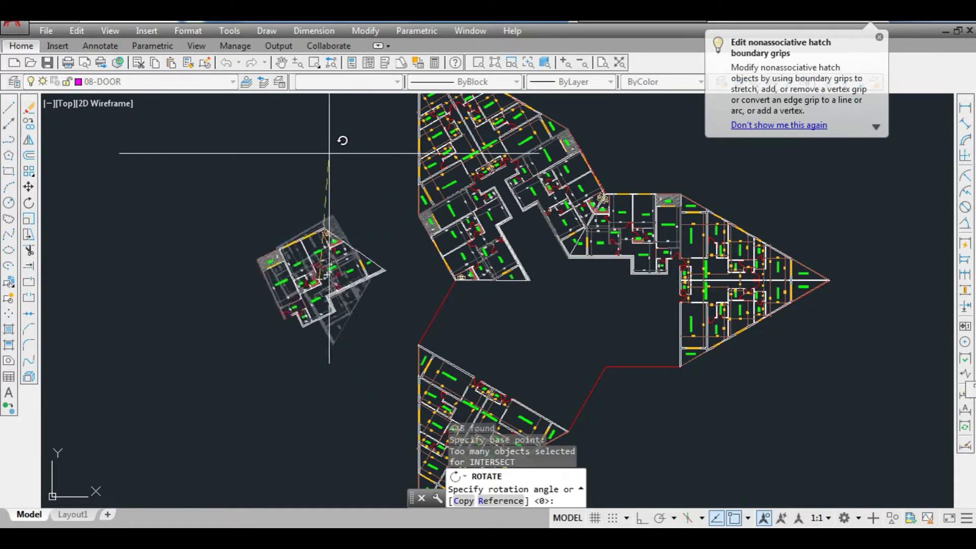
{"action": "left_click", "coordinate": [279, 154]}
- Start aligning the rotated apartment, matching its outer balcony corner to the upper corner of the lower-left triangular block
{"action": "left_click", "coordinate": [200, 198]}
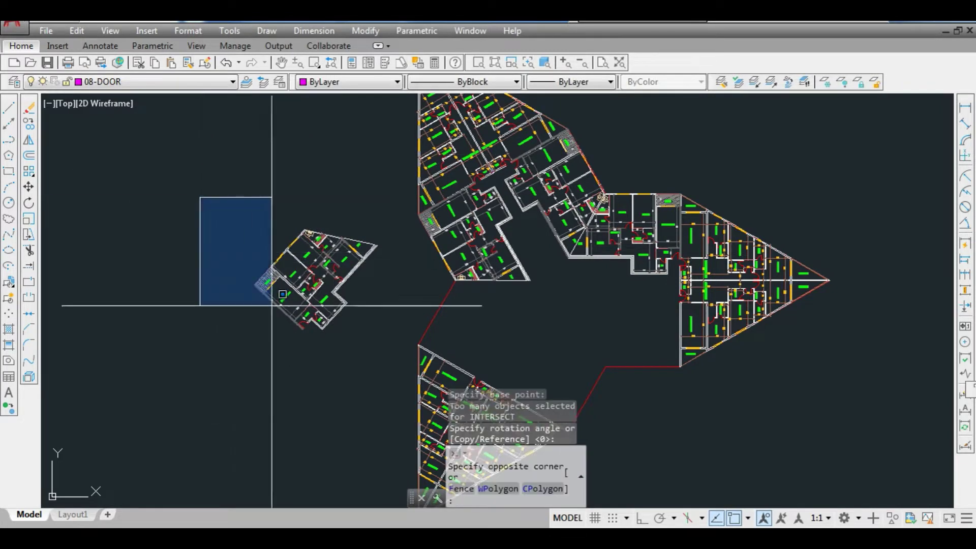
{"action": "left_click", "coordinate": [383, 354]}
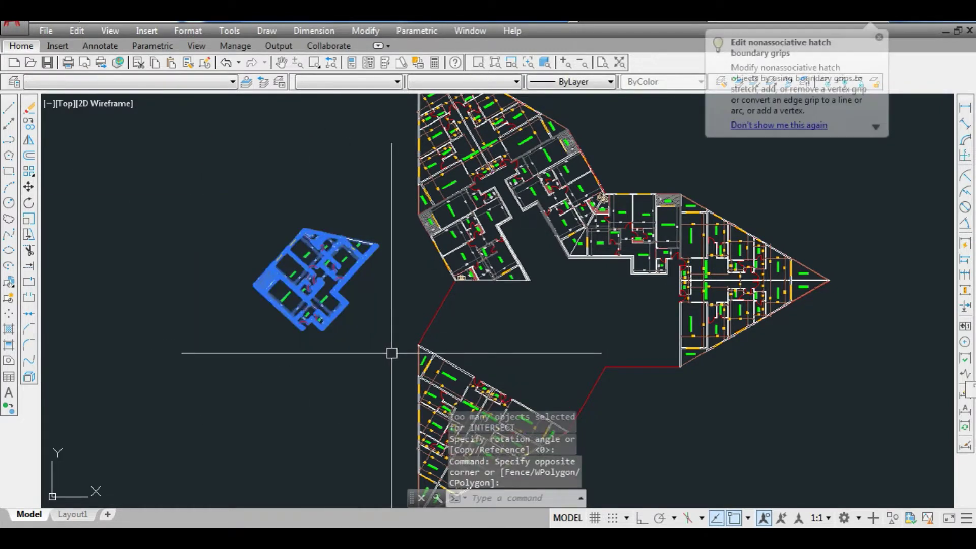
{"action": "type", "text": "al"}
{"action": "key", "text": "Return"}
{"action": "scroll", "coordinate": [253, 280], "scroll_direction": "up", "scroll_amount": 5}
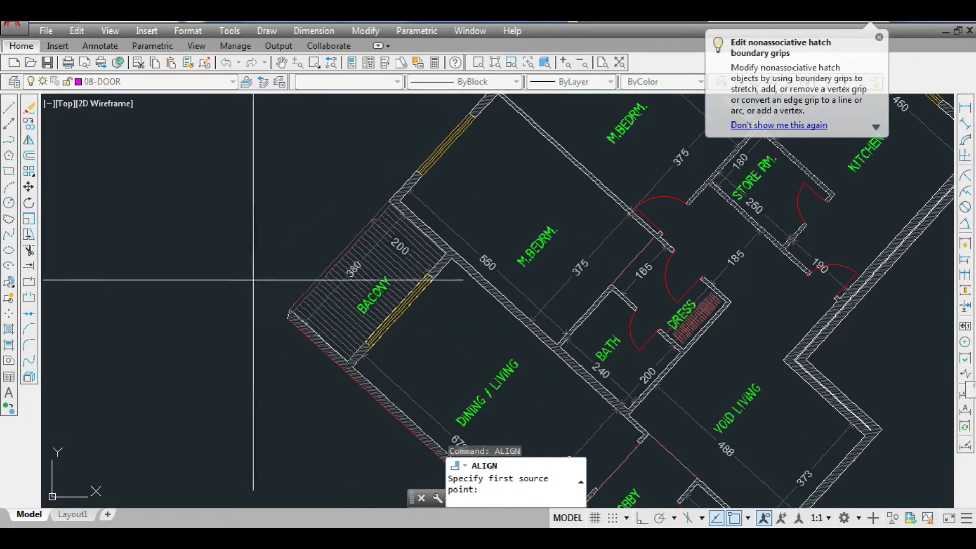
{"action": "scroll", "coordinate": [270, 308], "scroll_direction": "up", "scroll_amount": 5}
{"action": "left_click", "coordinate": [343, 346]}
{"action": "scroll", "coordinate": [305, 283], "scroll_direction": "down", "scroll_amount": 6}
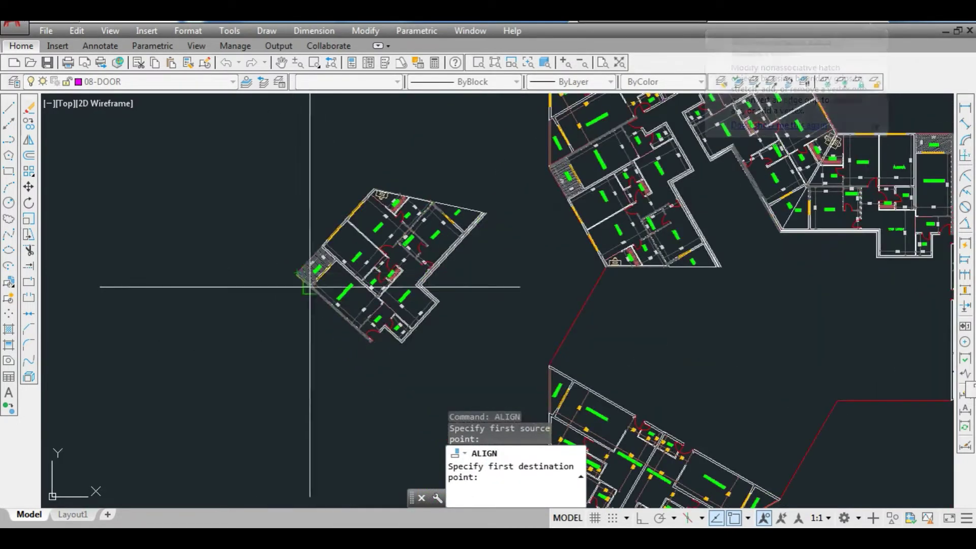
{"action": "scroll", "coordinate": [509, 366], "scroll_direction": "up", "scroll_amount": 8}
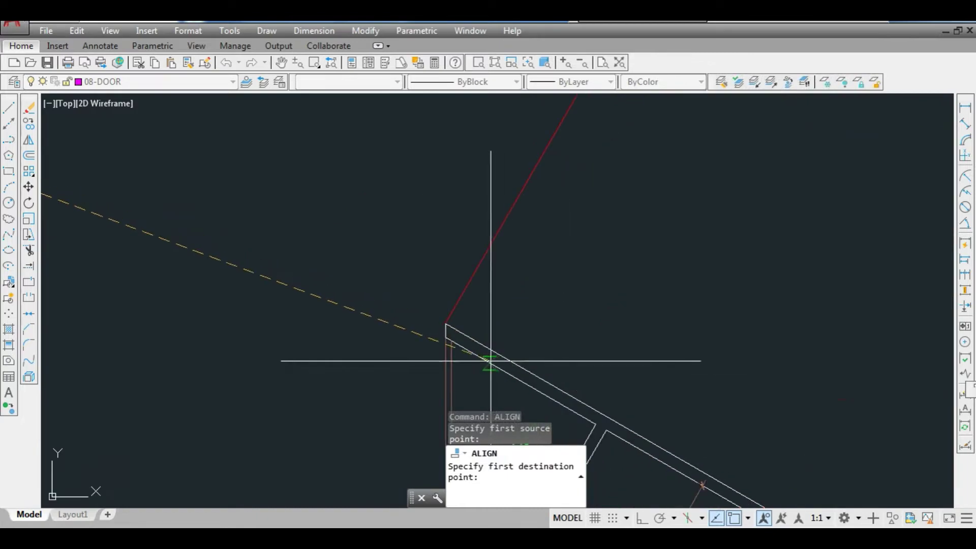
{"action": "left_click", "coordinate": [447, 333]}
- Match the apartment's corner beside the desk to the upper apartment's lower outer corner and finish the alignment without scaling
{"action": "scroll", "coordinate": [458, 377], "scroll_direction": "down", "scroll_amount": 8}
{"action": "scroll", "coordinate": [333, 229], "scroll_direction": "down", "scroll_amount": 2}
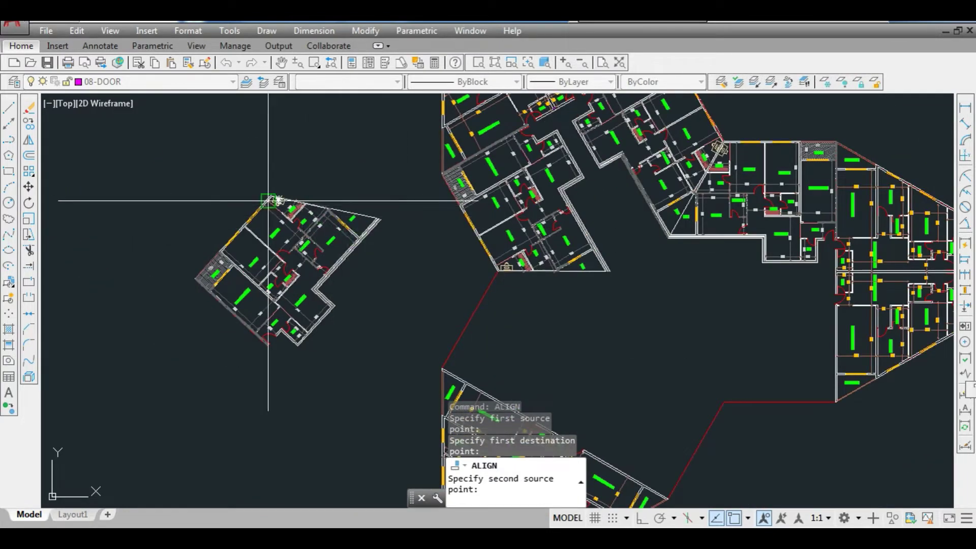
{"action": "scroll", "coordinate": [275, 168], "scroll_direction": "up", "scroll_amount": 7}
{"action": "left_click", "coordinate": [299, 157]}
{"action": "scroll", "coordinate": [299, 158], "scroll_direction": "down", "scroll_amount": 8}
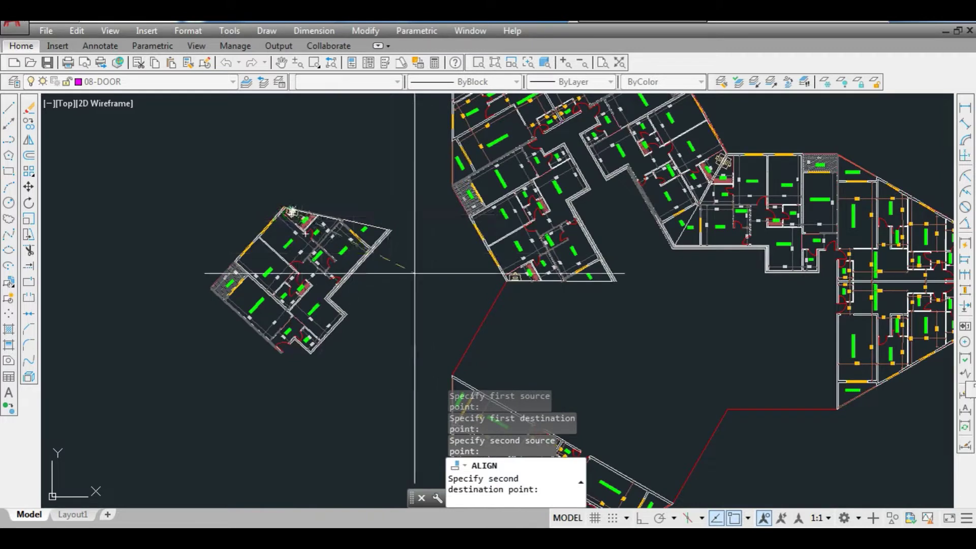
{"action": "scroll", "coordinate": [506, 281], "scroll_direction": "up", "scroll_amount": 6}
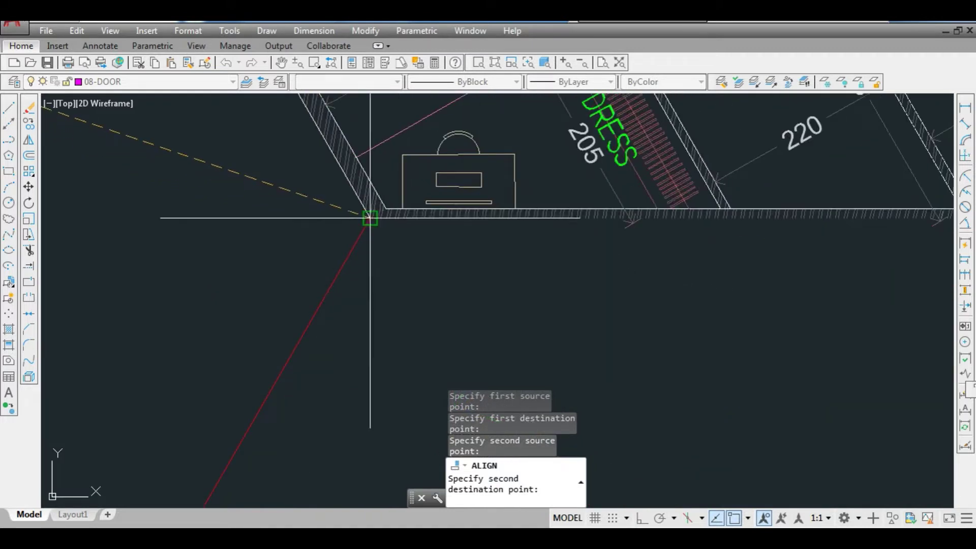
{"action": "left_click", "coordinate": [370, 218]}
{"action": "scroll", "coordinate": [370, 219], "scroll_direction": "down", "scroll_amount": 6}
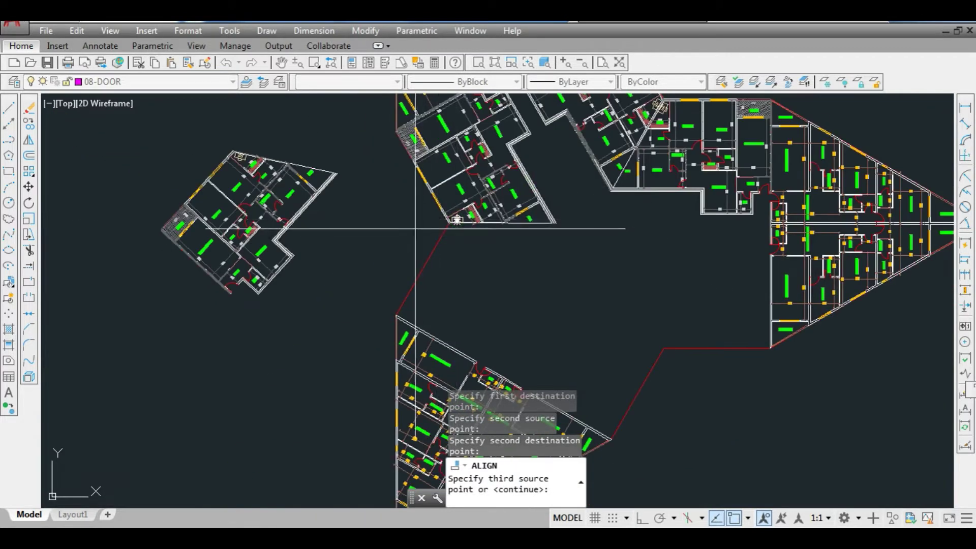
{"action": "key", "text": "Return"}
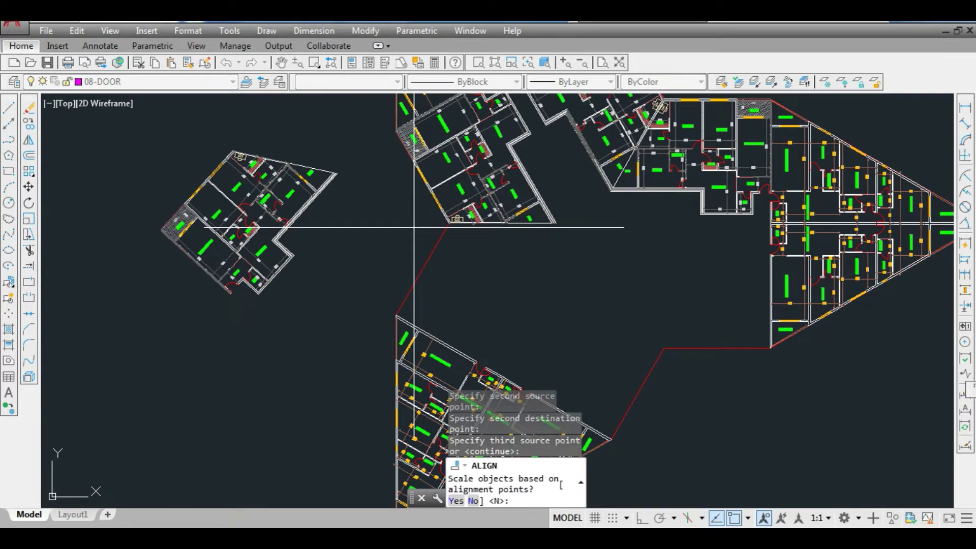
{"action": "type", "text": "n"}
{"action": "key", "text": "Return"}
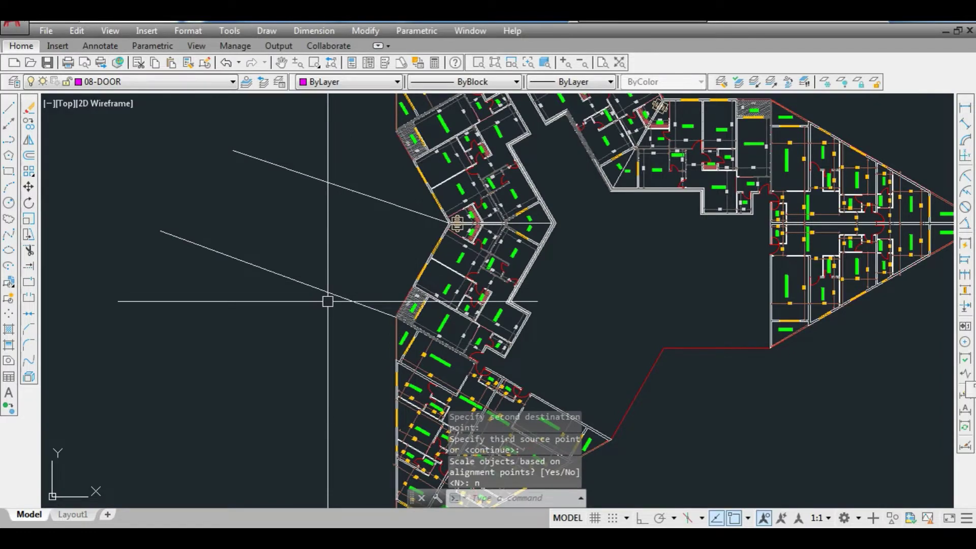
- Inspect how the aligned apartment meets the upper apartment at the shared wall and ducts, and the block below at the entrance
{"action": "scroll", "coordinate": [328, 302], "scroll_direction": "down", "scroll_amount": 2}
{"action": "scroll", "coordinate": [427, 244], "scroll_direction": "up", "scroll_amount": 10}
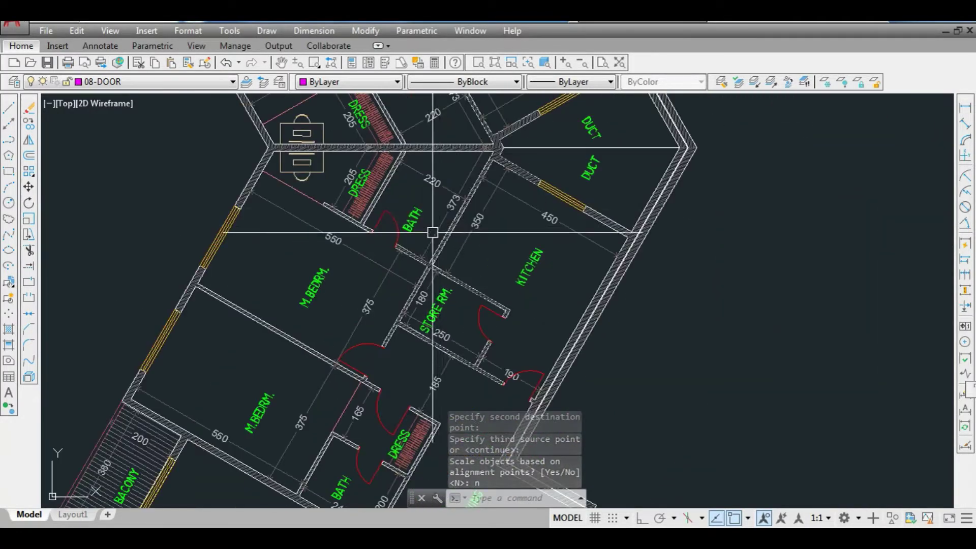
{"action": "scroll", "coordinate": [480, 189], "scroll_direction": "down", "scroll_amount": 3}
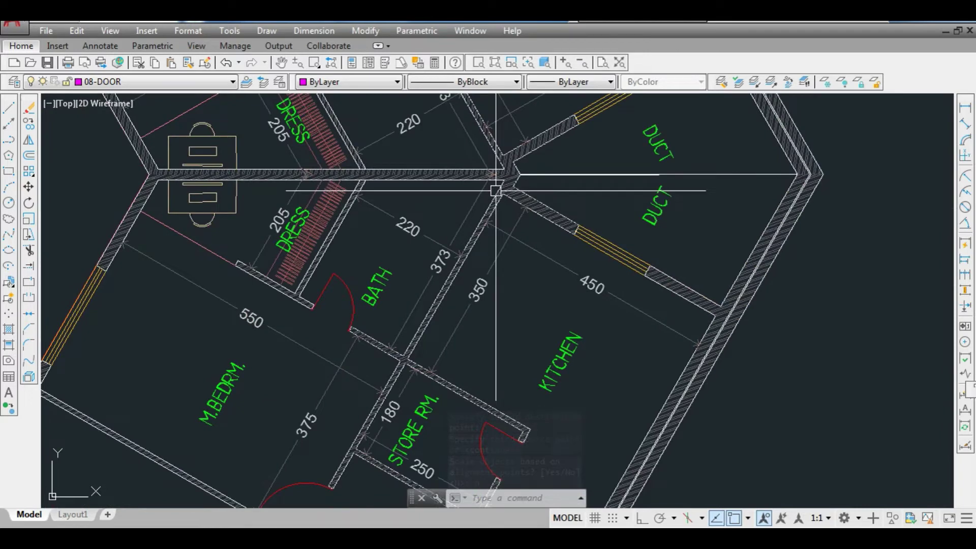
{"action": "scroll", "coordinate": [497, 183], "scroll_direction": "down", "scroll_amount": 4}
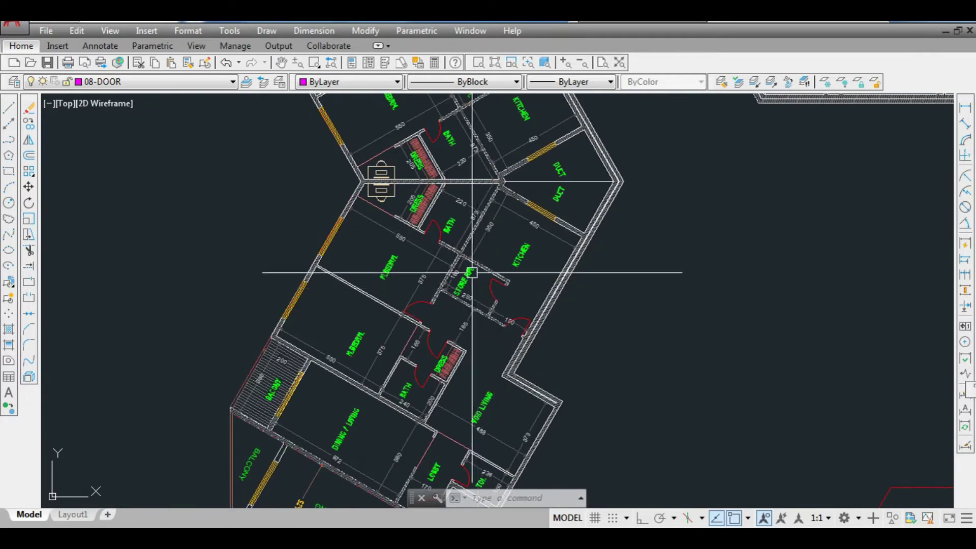
{"action": "scroll", "coordinate": [464, 349], "scroll_direction": "down", "scroll_amount": 4}
{"action": "scroll", "coordinate": [567, 227], "scroll_direction": "up", "scroll_amount": 3}
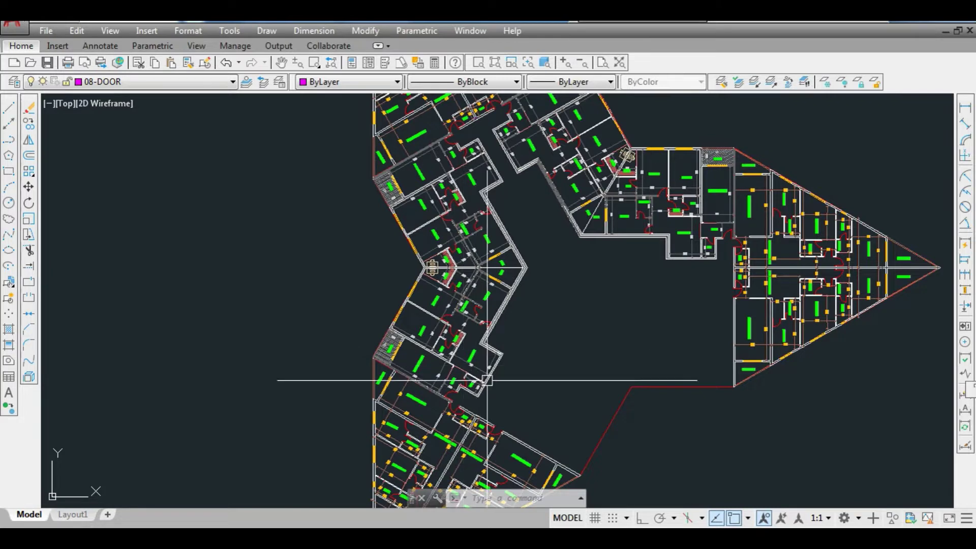
{"action": "scroll", "coordinate": [462, 336], "scroll_direction": "up", "scroll_amount": 2}
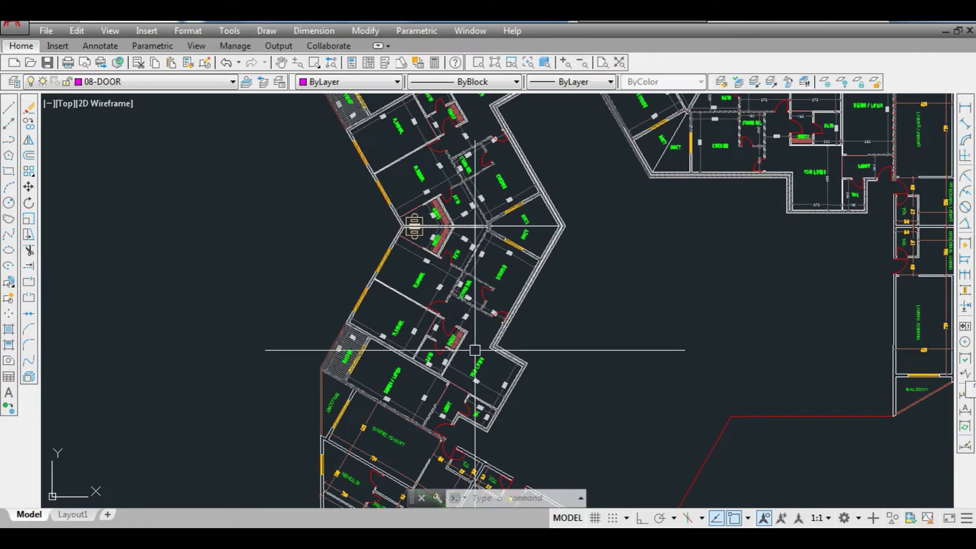
{"action": "scroll", "coordinate": [475, 350], "scroll_direction": "down", "scroll_amount": 2}
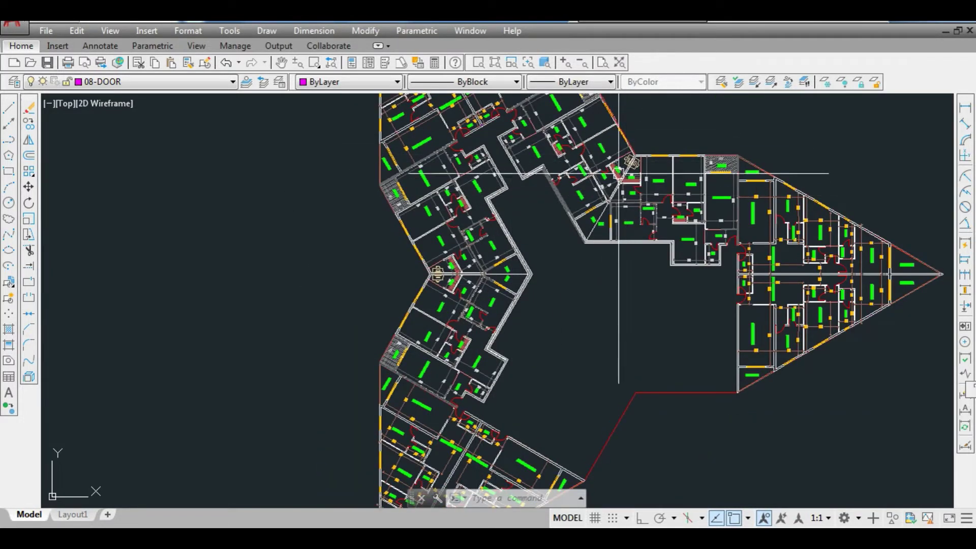
{"action": "scroll", "coordinate": [407, 290], "scroll_direction": "up", "scroll_amount": 4}
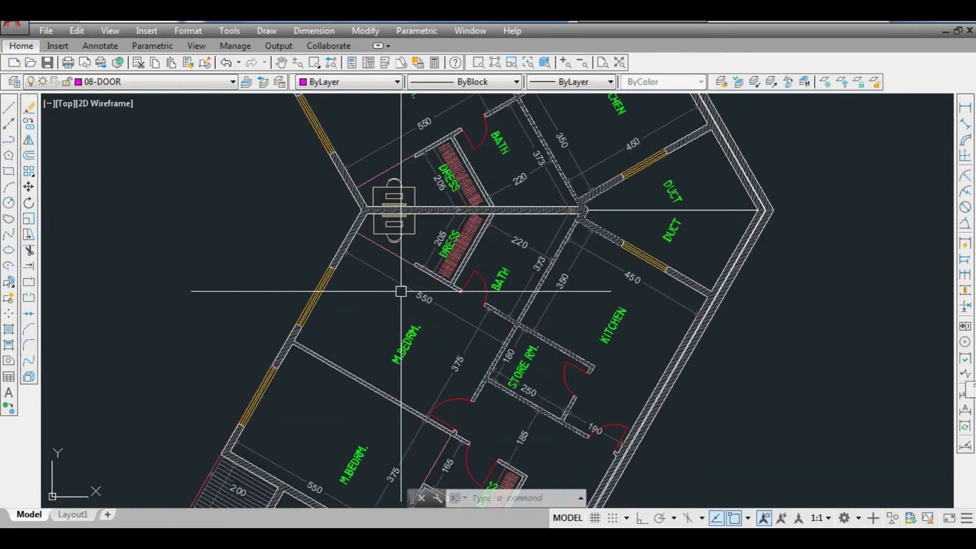
{"action": "scroll", "coordinate": [487, 211], "scroll_direction": "up", "scroll_amount": 5}
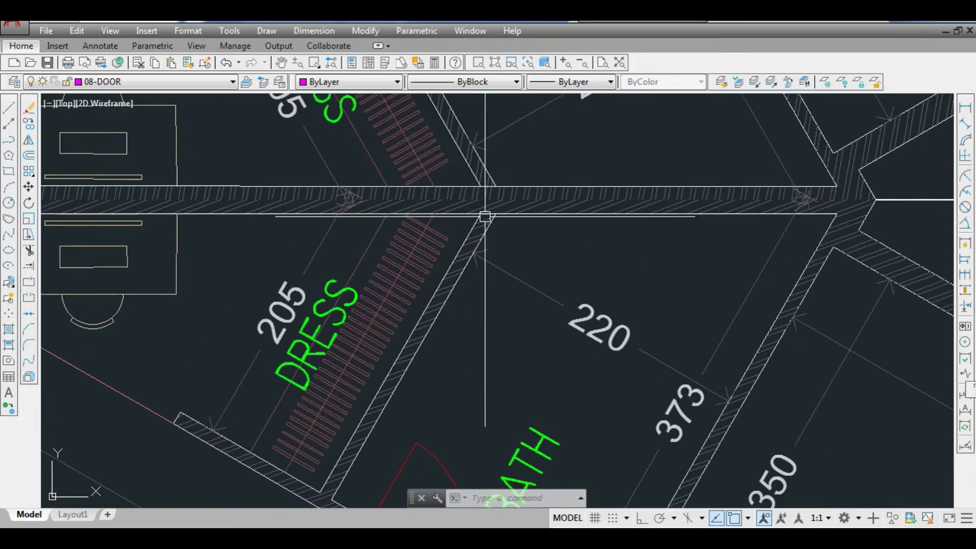
{"action": "scroll", "coordinate": [453, 257], "scroll_direction": "down", "scroll_amount": 8}
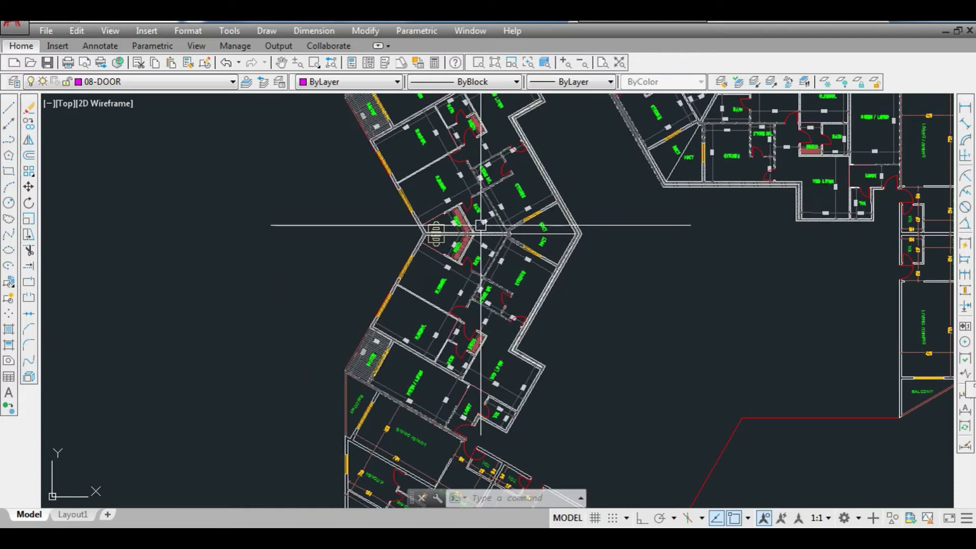
{"action": "type", "text": "copy"}
{"action": "key", "text": "Return"}
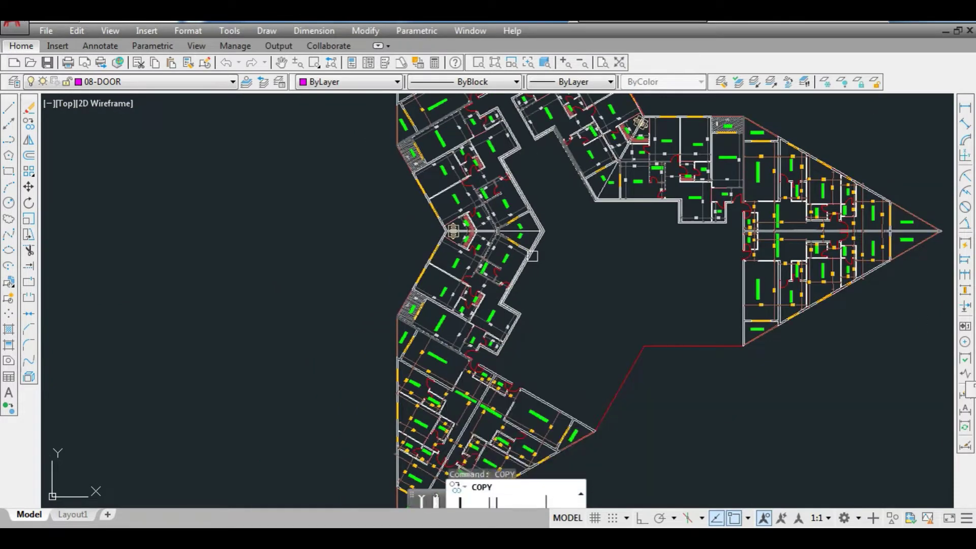
{"action": "type", "text": "p"}
{"action": "key", "text": "Return"}
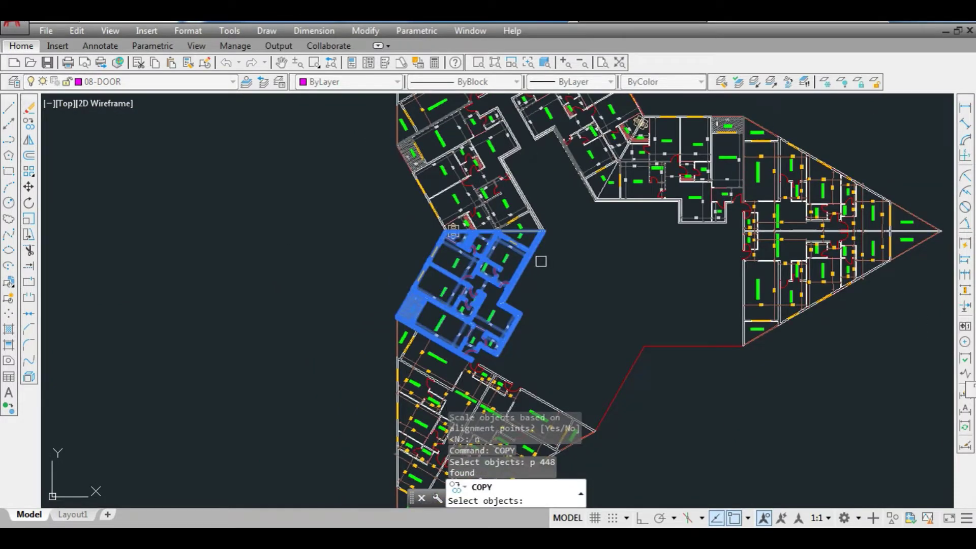
{"action": "scroll", "coordinate": [526, 226], "scroll_direction": "up", "scroll_amount": 3}
{"action": "scroll", "coordinate": [526, 234], "scroll_direction": "down", "scroll_amount": 3}
{"action": "scroll", "coordinate": [496, 283], "scroll_direction": "up", "scroll_amount": 5}
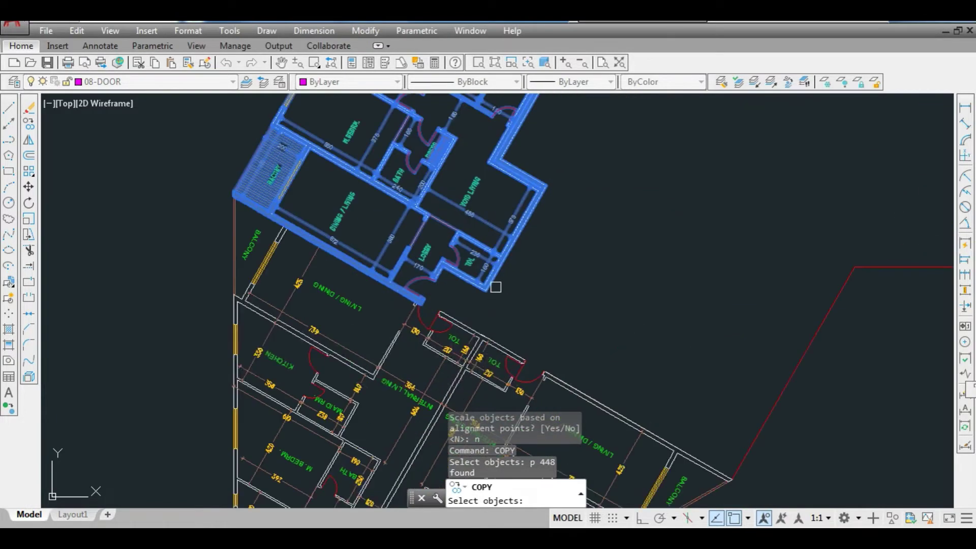
{"action": "scroll", "coordinate": [500, 298], "scroll_direction": "down", "scroll_amount": 3}
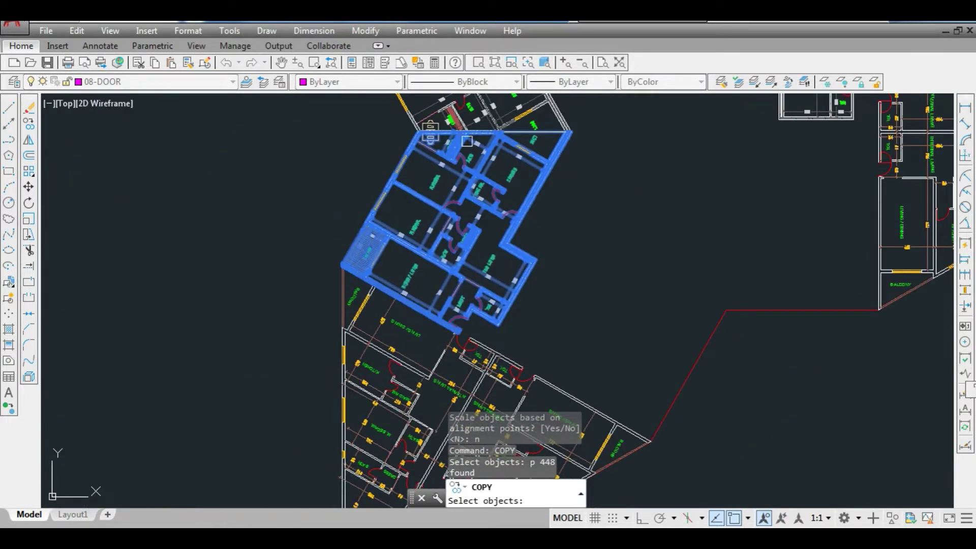
{"action": "key", "text": "Escape"}
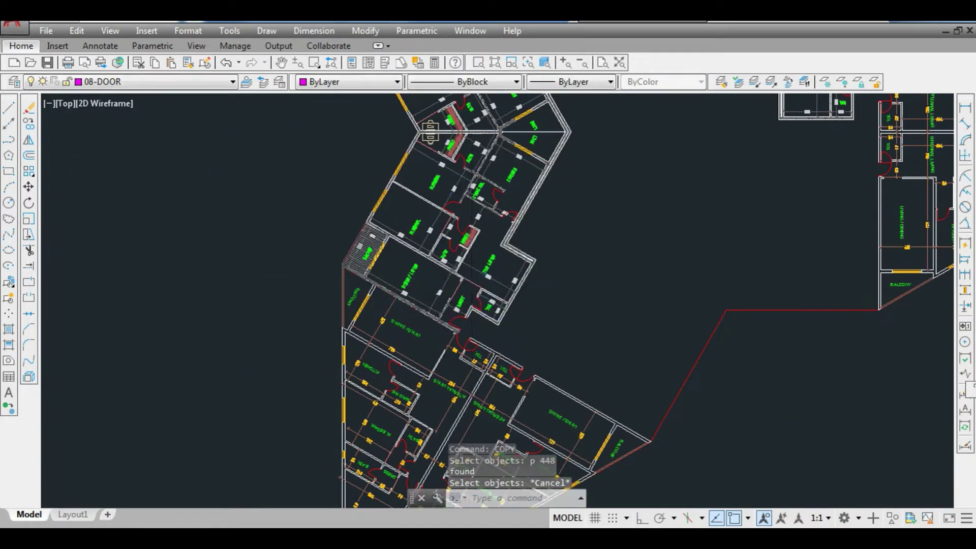
- Draw a short line across the end of the dividing wall between the lower block's two toilets
{"action": "scroll", "coordinate": [530, 374], "scroll_direction": "up", "scroll_amount": 6}
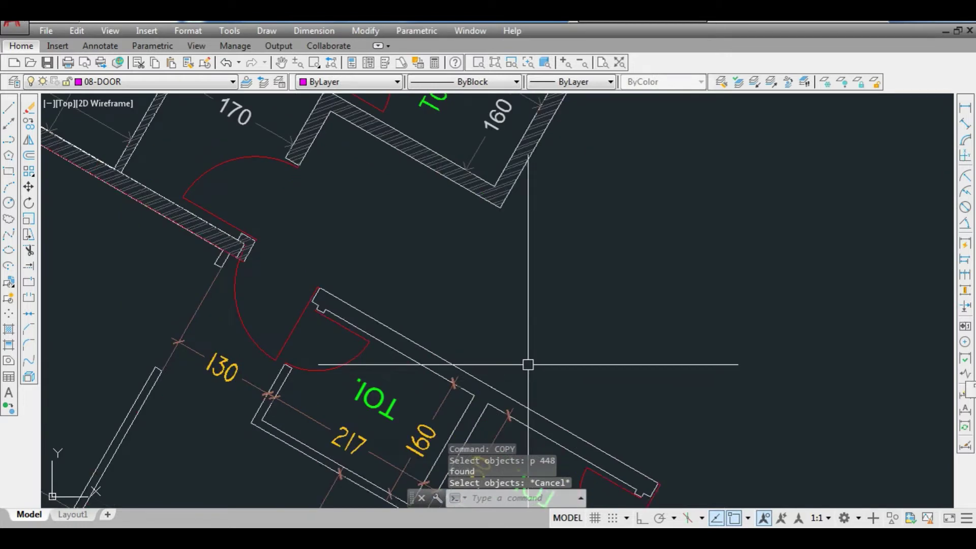
{"action": "type", "text": "l"}
{"action": "key", "text": "Return"}
{"action": "scroll", "coordinate": [502, 382], "scroll_direction": "up", "scroll_amount": 3}
{"action": "type", "text": "l"}
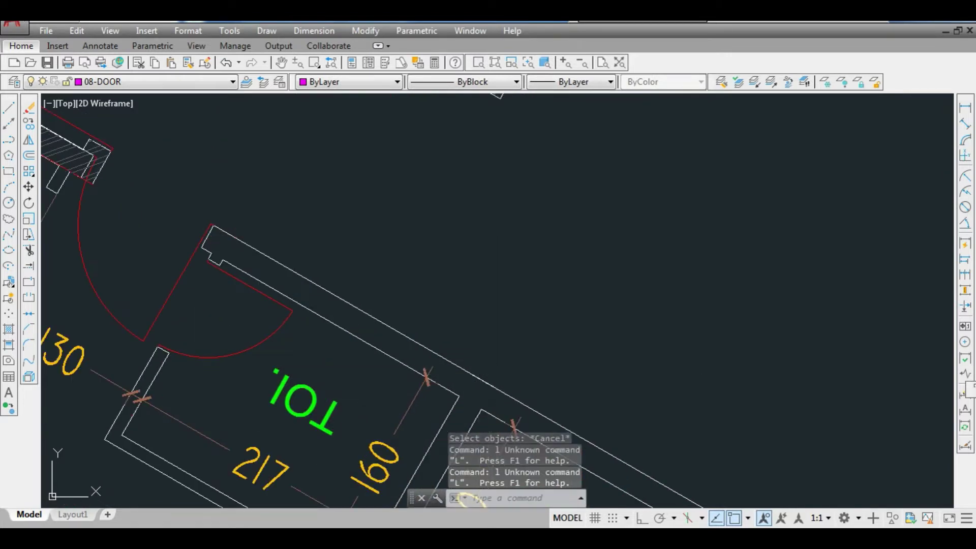
{"action": "key", "text": "Return"}
{"action": "left_click", "coordinate": [482, 409]}
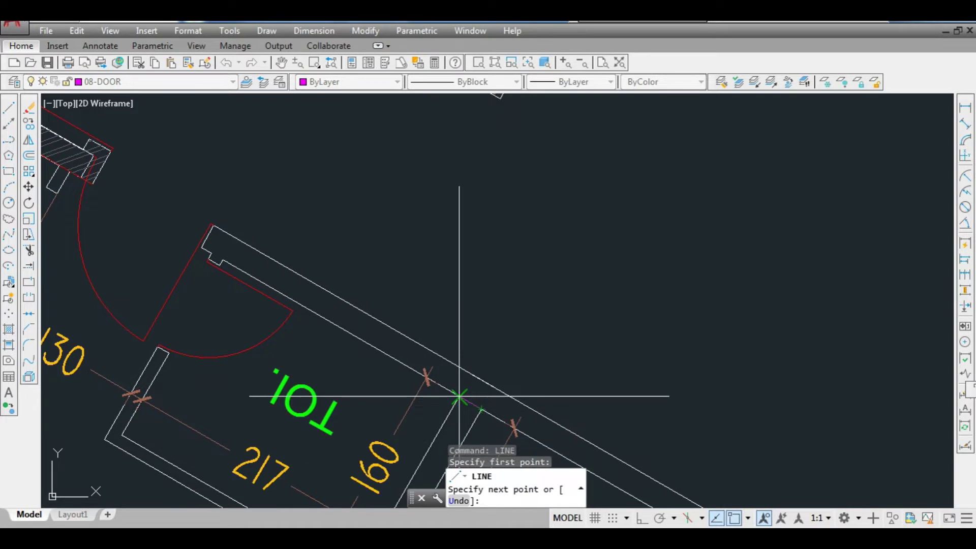
{"action": "key", "text": "Escape"}
- Mirror the aligned apartment about a line through the midpoint of the short line between the lower block's toilets, keeping the original
{"action": "scroll", "coordinate": [506, 344], "scroll_direction": "down", "scroll_amount": 5}
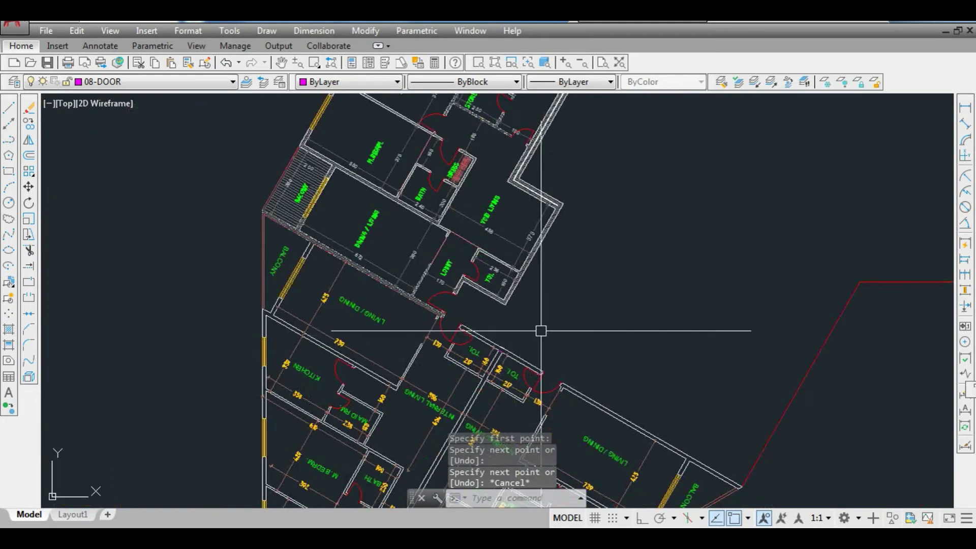
{"action": "type", "text": "mi"}
{"action": "key", "text": "Return"}
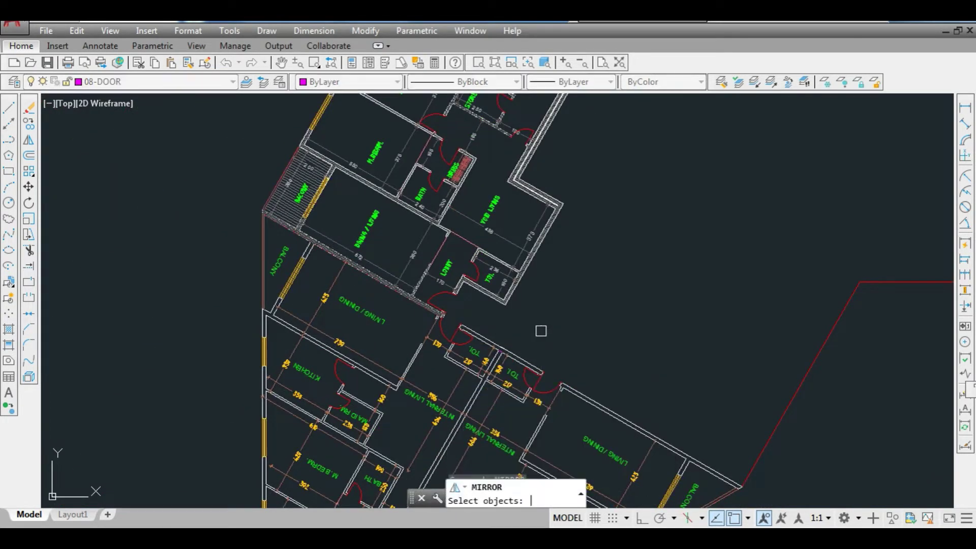
{"action": "type", "text": "p"}
{"action": "key", "text": "Return"}
{"action": "scroll", "coordinate": [531, 333], "scroll_direction": "down", "scroll_amount": 3}
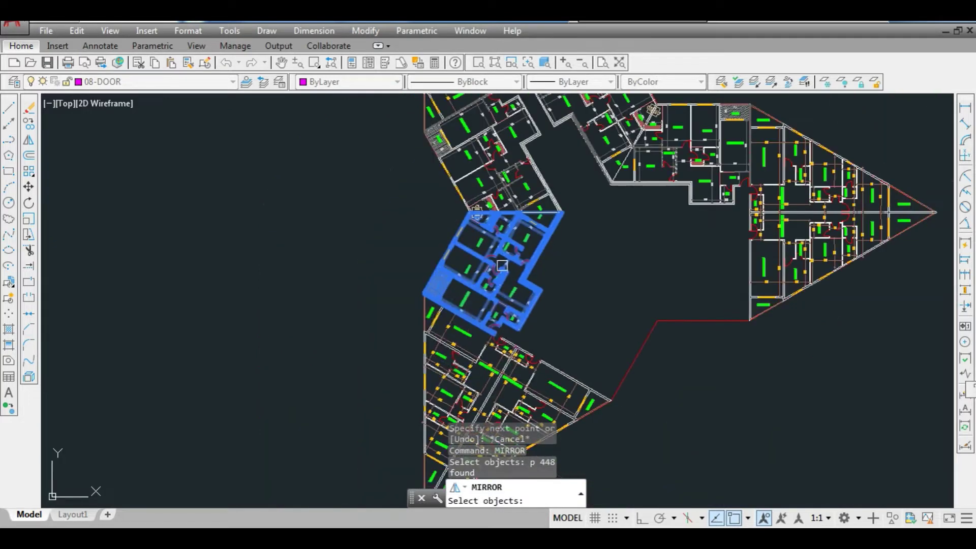
{"action": "scroll", "coordinate": [515, 350], "scroll_direction": "up", "scroll_amount": 10}
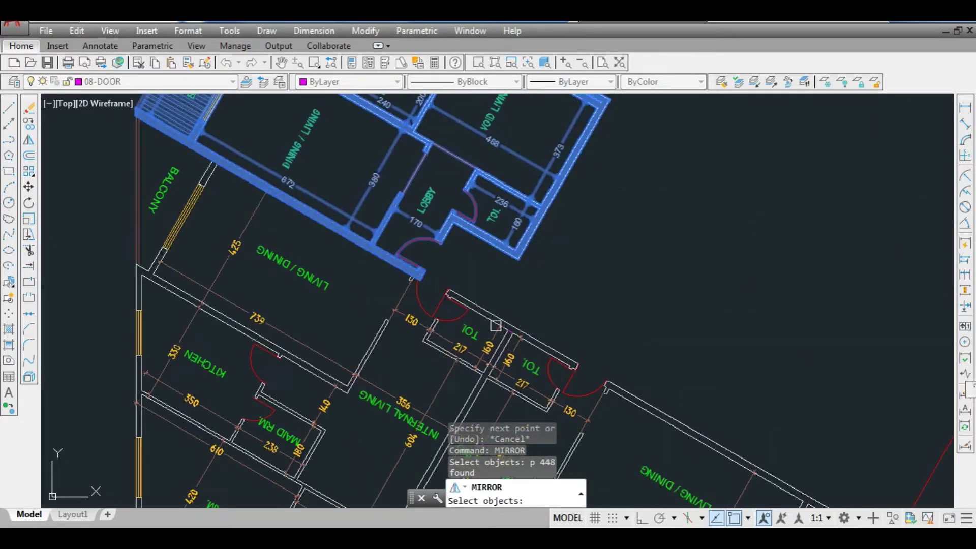
{"action": "key", "text": "Return"}
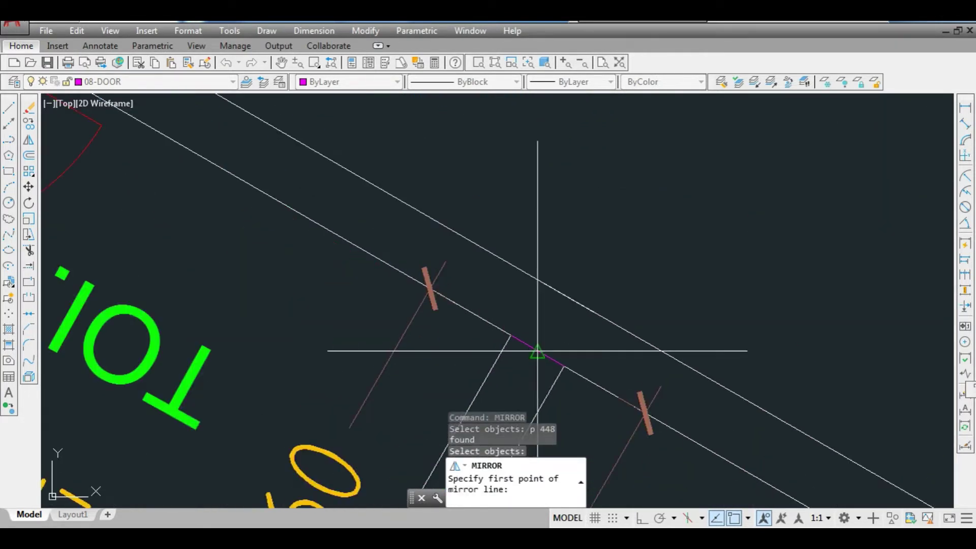
{"action": "left_click", "coordinate": [537, 351]}
{"action": "left_click", "coordinate": [568, 299]}
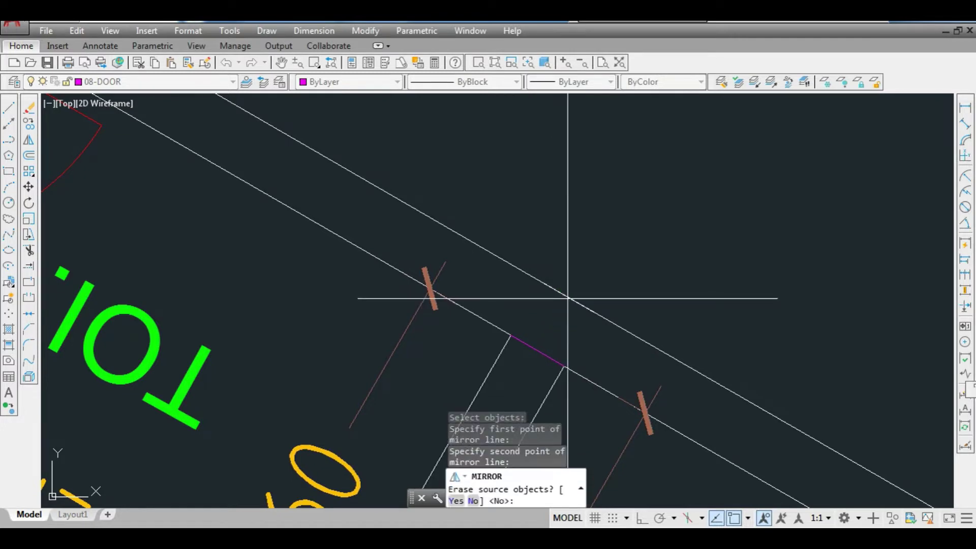
{"action": "type", "text": "n"}
{"action": "key", "text": "Return"}
{"action": "scroll", "coordinate": [568, 298], "scroll_direction": "down", "scroll_amount": 10}
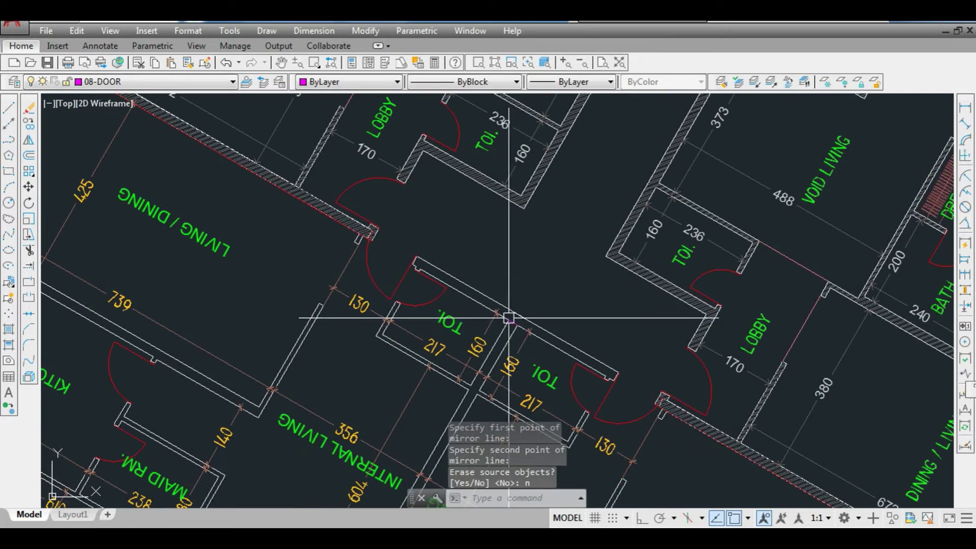
{"action": "scroll", "coordinate": [507, 370], "scroll_direction": "down", "scroll_amount": 3}
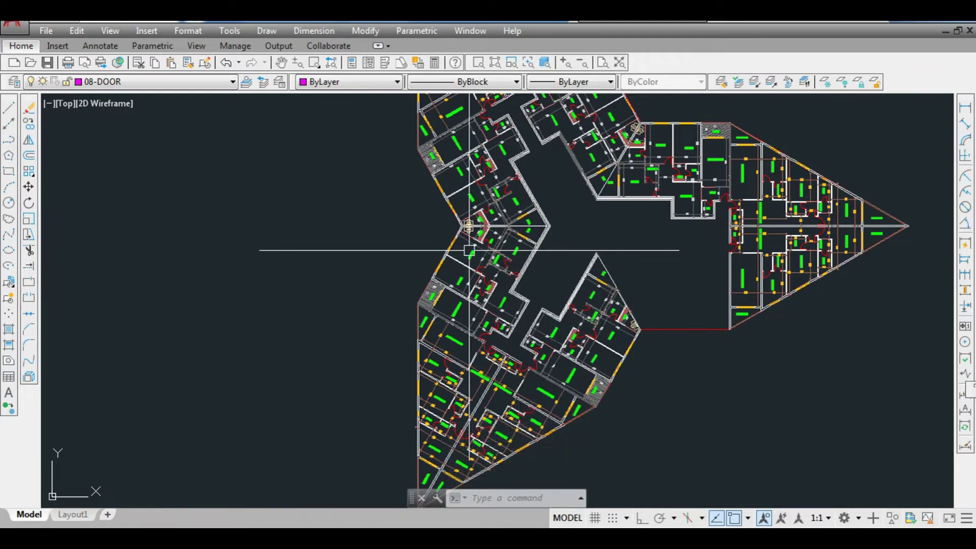
- Copy the original left-side apartment to the empty space below the right-hand triangular block
{"action": "scroll", "coordinate": [609, 330], "scroll_direction": "up", "scroll_amount": 4}
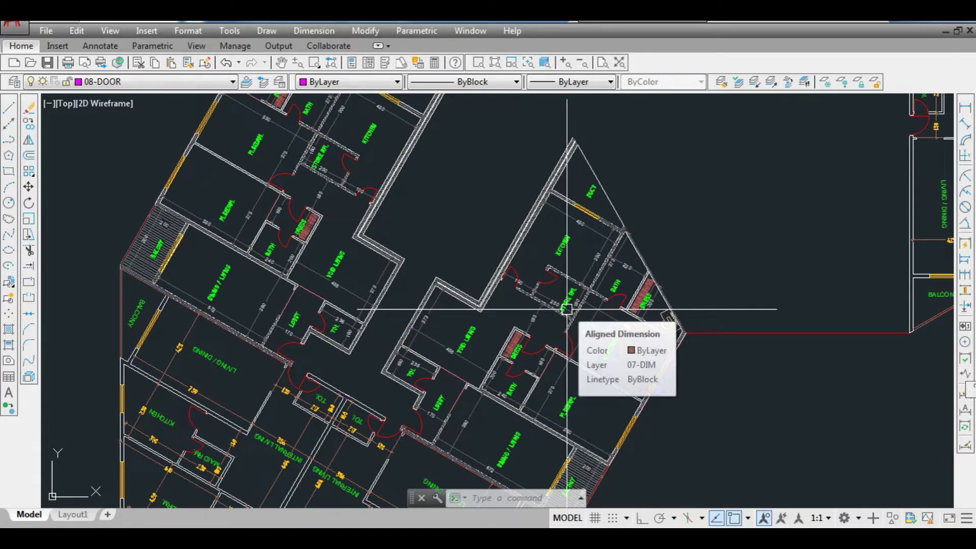
{"action": "scroll", "coordinate": [564, 284], "scroll_direction": "down", "scroll_amount": 3}
{"action": "type", "text": "Co"}
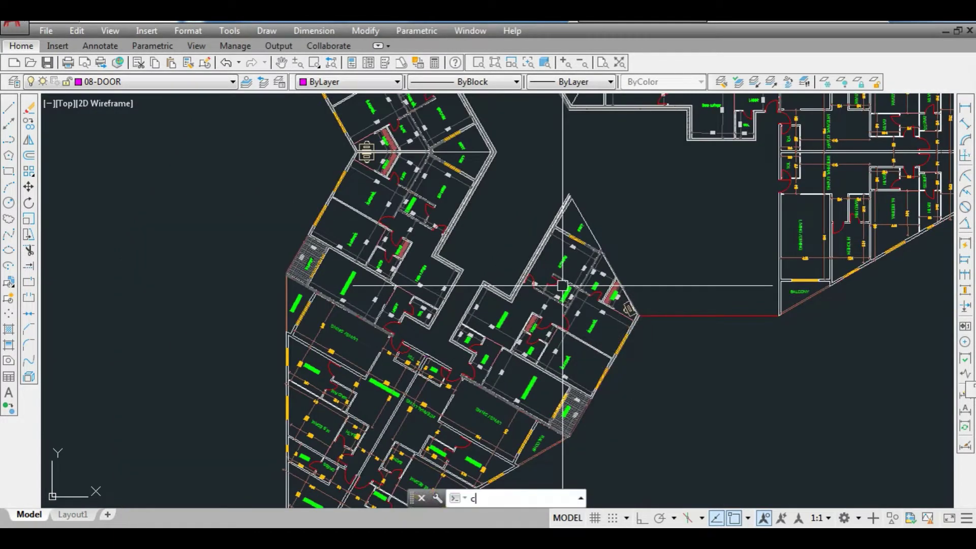
{"action": "key", "text": "Return"}
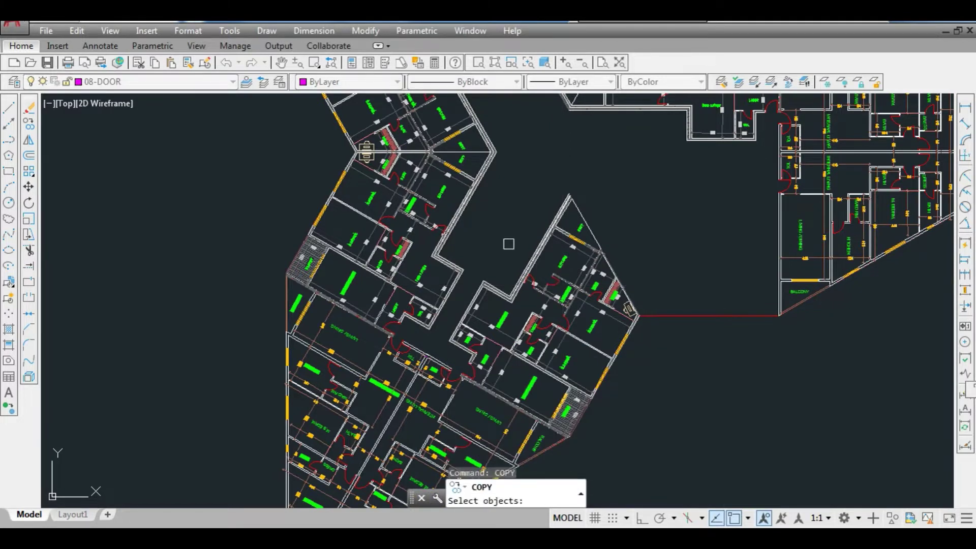
{"action": "type", "text": "p"}
{"action": "key", "text": "Return"}
{"action": "key", "text": "Return"}
{"action": "left_click", "coordinate": [508, 227]}
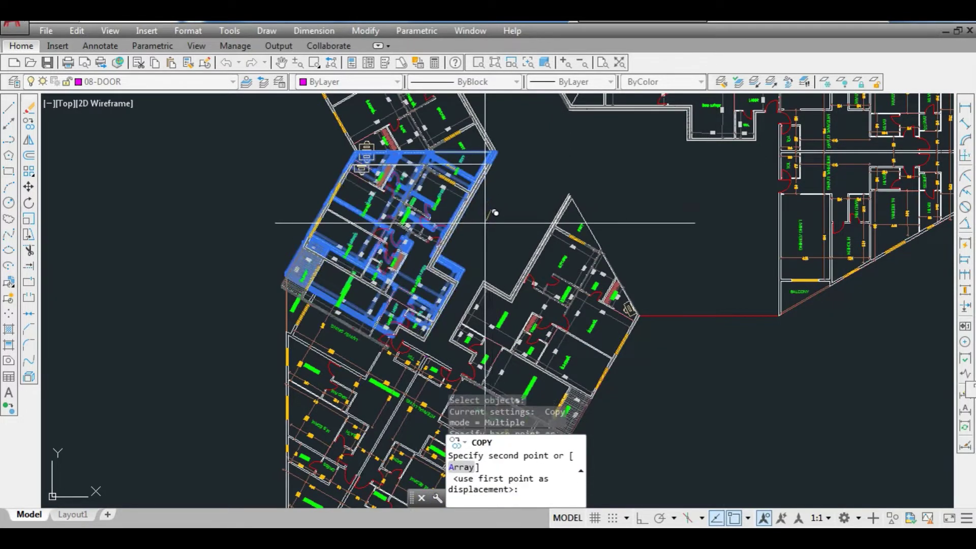
{"action": "scroll", "coordinate": [488, 187], "scroll_direction": "down", "scroll_amount": 3}
{"action": "left_click", "coordinate": [642, 310]}
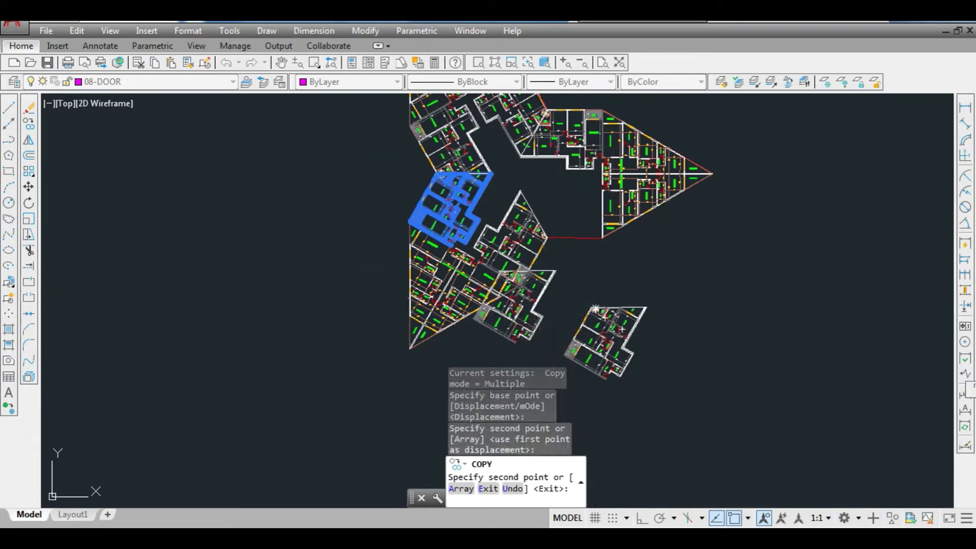
{"action": "key", "text": "Escape"}
- Rotate the loose apartment copy about a point inside it until its long double wall runs nearly horizontal along the upper side
{"action": "left_click", "coordinate": [552, 289]}
{"action": "left_click", "coordinate": [678, 411]}
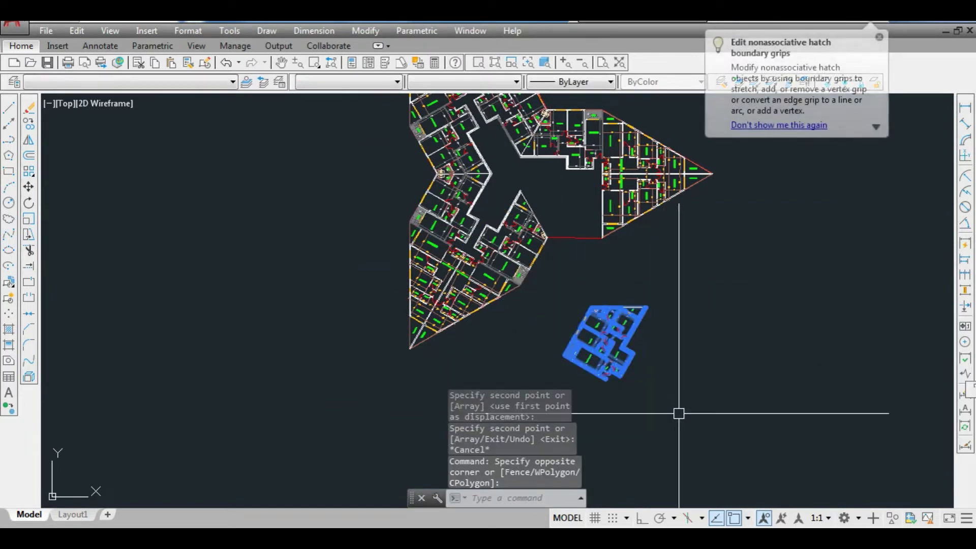
{"action": "type", "text": "ro"}
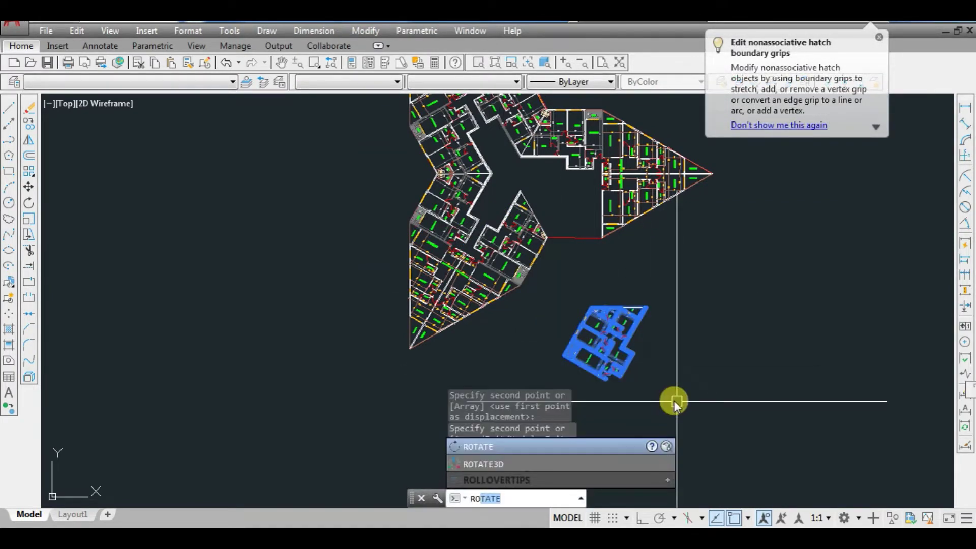
{"action": "key", "text": "Return"}
{"action": "left_click", "coordinate": [610, 338]}
{"action": "scroll", "coordinate": [646, 294], "scroll_direction": "up", "scroll_amount": 2}
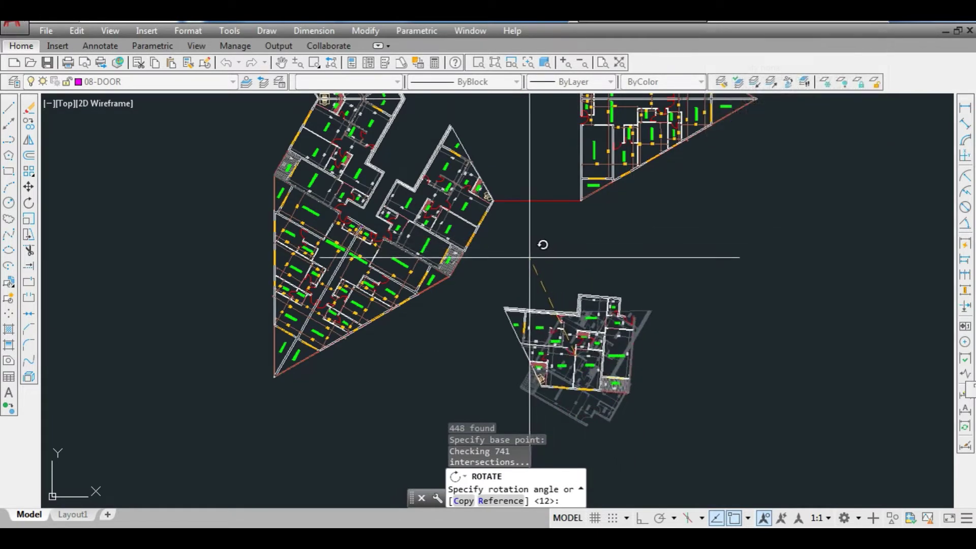
{"action": "left_click", "coordinate": [540, 245]}
- Start aligning the rotated copy, matching its outer corner beside the desk to the mirrored apartment's desk-side corner on the red outline
{"action": "left_click", "coordinate": [498, 267]}
{"action": "left_click", "coordinate": [706, 411]}
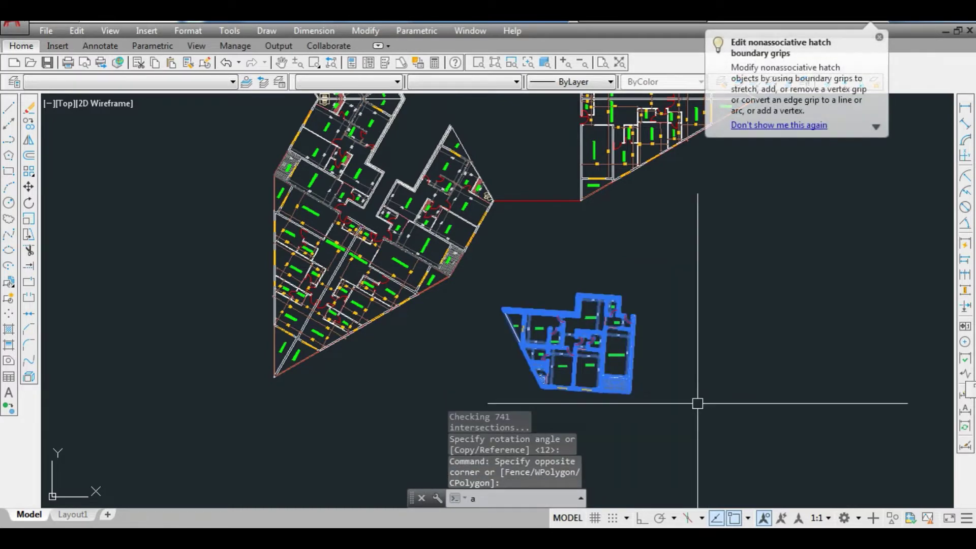
{"action": "type", "text": "AL"}
{"action": "key", "text": "Return"}
{"action": "scroll", "coordinate": [562, 366], "scroll_direction": "up", "scroll_amount": 6}
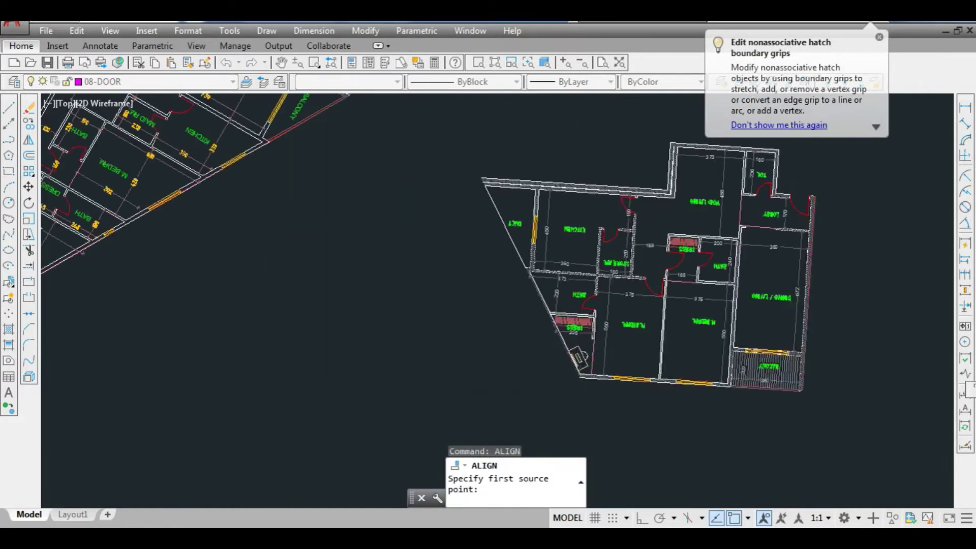
{"action": "left_click", "coordinate": [690, 372]}
{"action": "scroll", "coordinate": [689, 373], "scroll_direction": "down", "scroll_amount": 8}
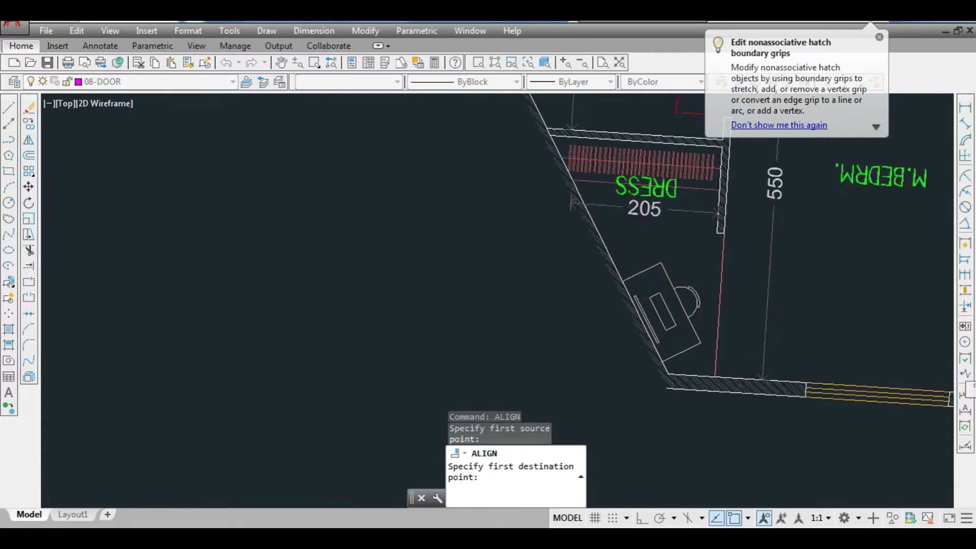
{"action": "scroll", "coordinate": [564, 151], "scroll_direction": "up", "scroll_amount": 8}
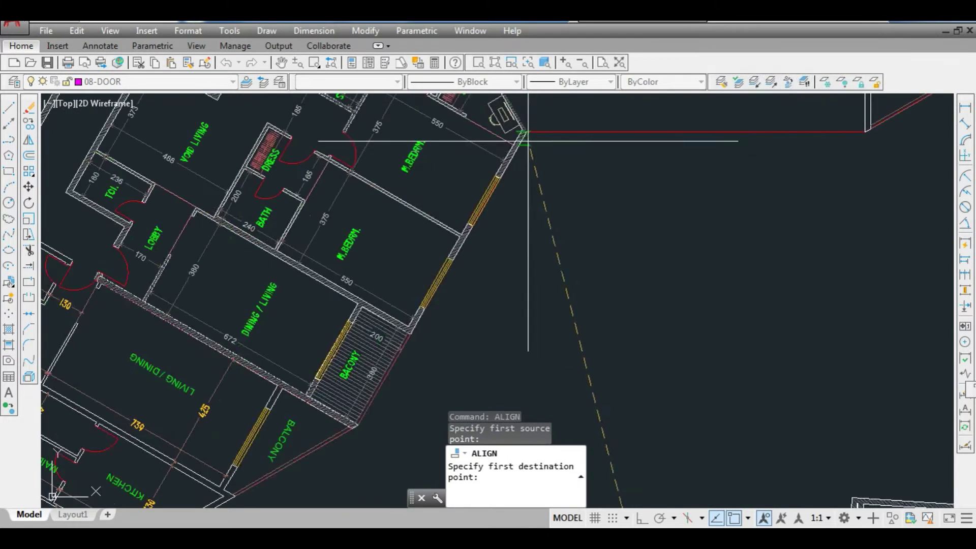
{"action": "left_click", "coordinate": [554, 147]}
- Match the tip of the copy's outer duct wall to the mirrored apartment's duct wall tip and finish the alignment without scaling
{"action": "scroll", "coordinate": [554, 147], "scroll_direction": "down", "scroll_amount": 4}
{"action": "scroll", "coordinate": [562, 300], "scroll_direction": "down", "scroll_amount": 3}
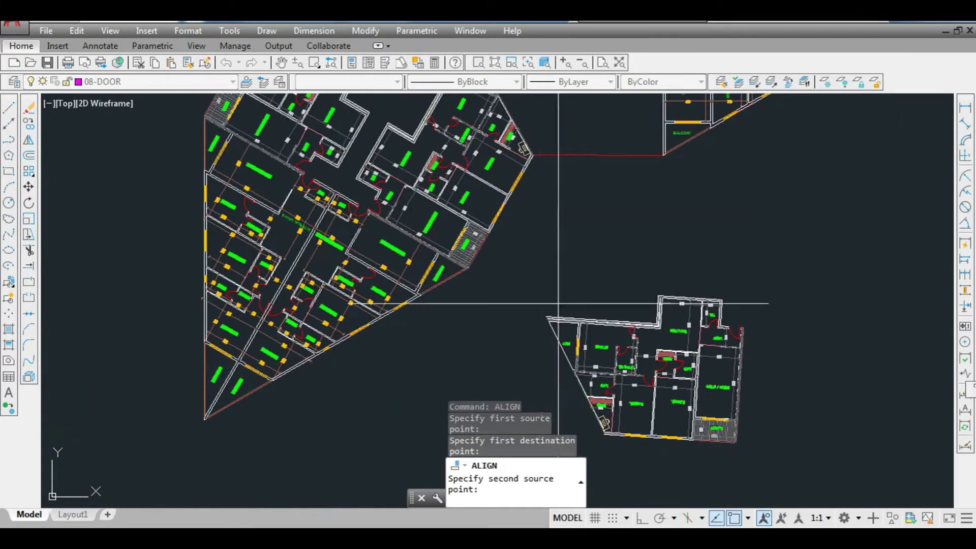
{"action": "scroll", "coordinate": [528, 316], "scroll_direction": "up", "scroll_amount": 10}
{"action": "left_click", "coordinate": [507, 324]}
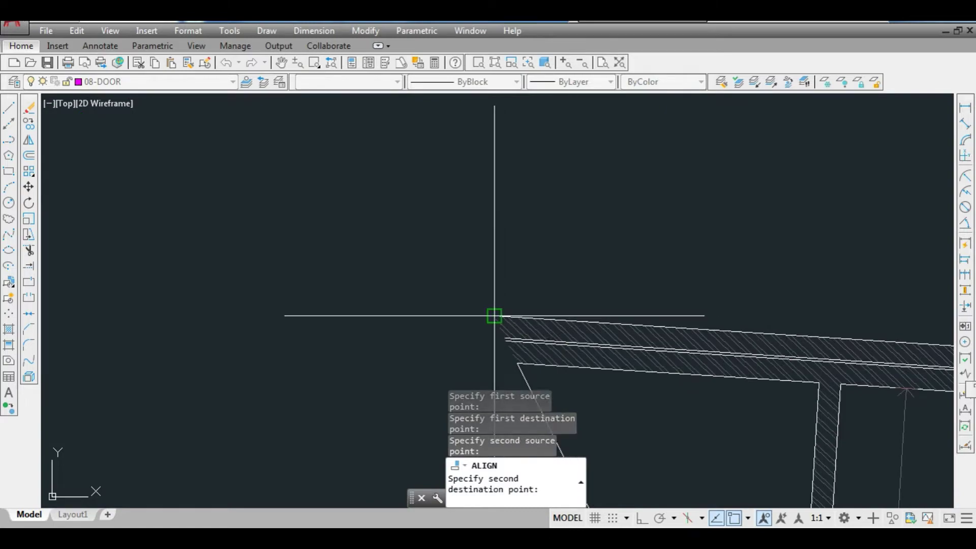
{"action": "scroll", "coordinate": [565, 351], "scroll_direction": "down", "scroll_amount": 6}
{"action": "scroll", "coordinate": [533, 244], "scroll_direction": "up", "scroll_amount": 5}
{"action": "scroll", "coordinate": [534, 274], "scroll_direction": "up", "scroll_amount": 5}
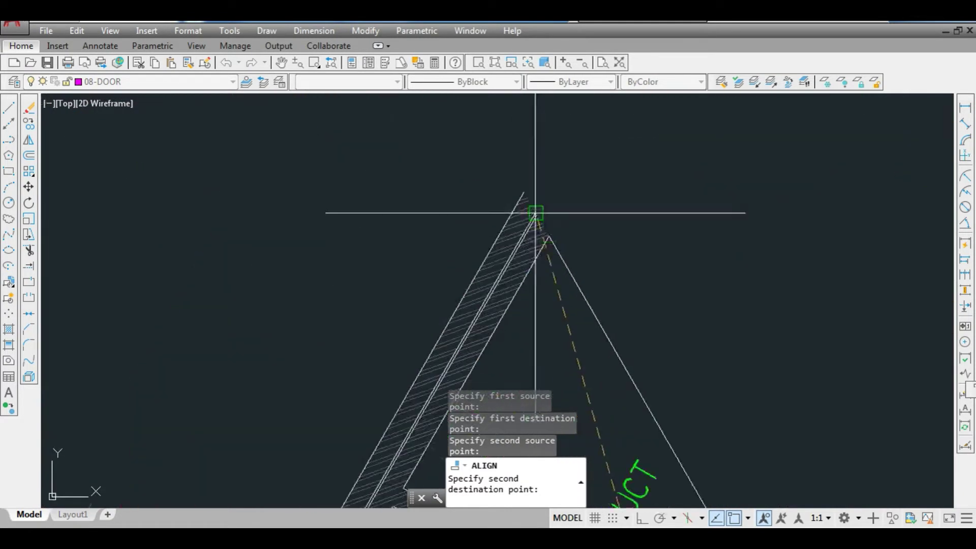
{"action": "left_click", "coordinate": [524, 192]}
{"action": "key", "text": "Return"}
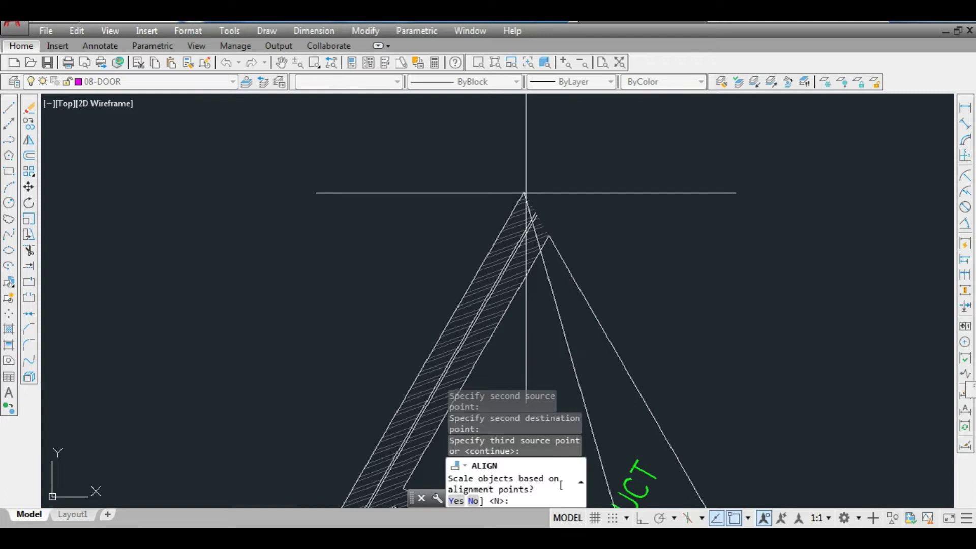
{"action": "scroll", "coordinate": [526, 192], "scroll_direction": "down", "scroll_amount": 3}
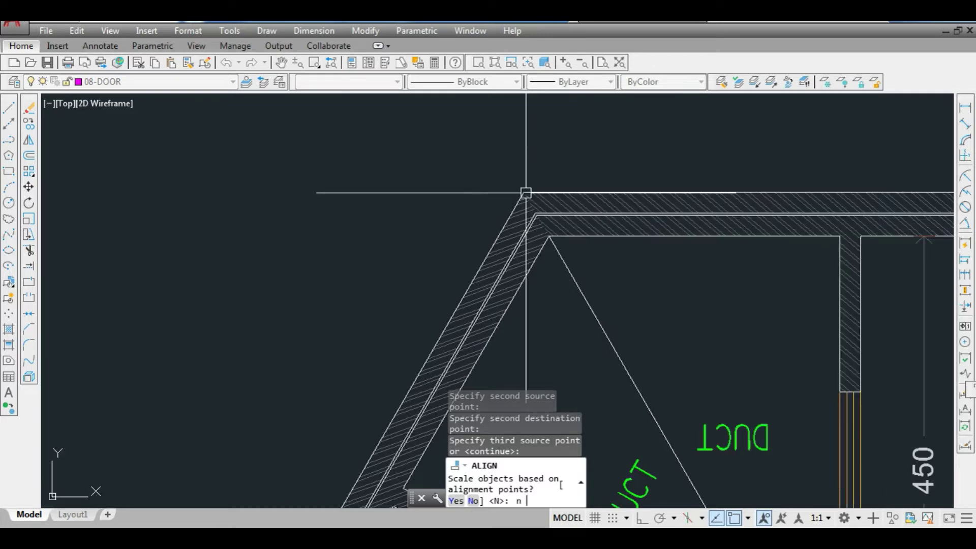
{"action": "type", "text": "n"}
{"action": "key", "text": "Return"}
{"action": "scroll", "coordinate": [508, 209], "scroll_direction": "down", "scroll_amount": 5}
{"action": "scroll", "coordinate": [506, 237], "scroll_direction": "down", "scroll_amount": 6}
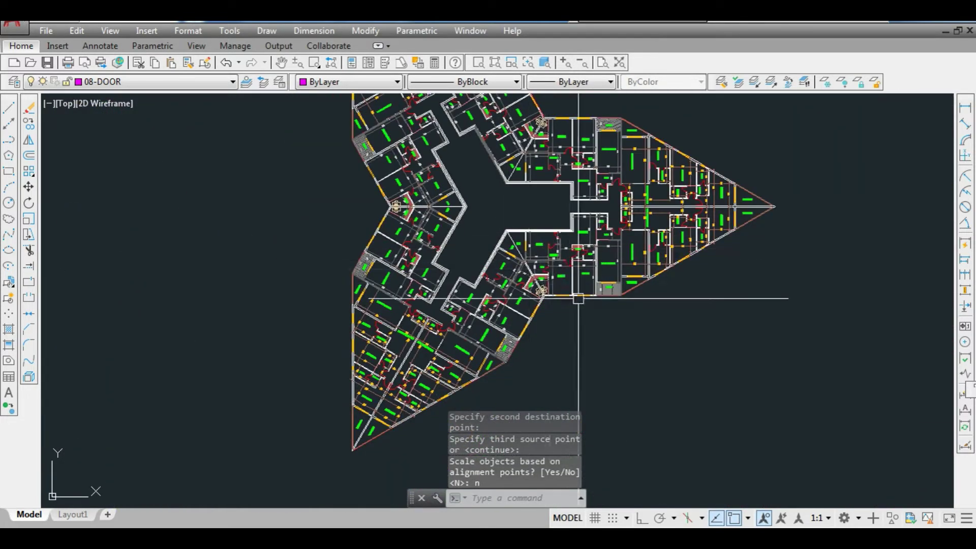
- Examine the complete three-winged layout, checking the central void, the shared walls and ducts, and the apartment entrances beside the toilets
{"action": "scroll", "coordinate": [567, 319], "scroll_direction": "down", "scroll_amount": 1}
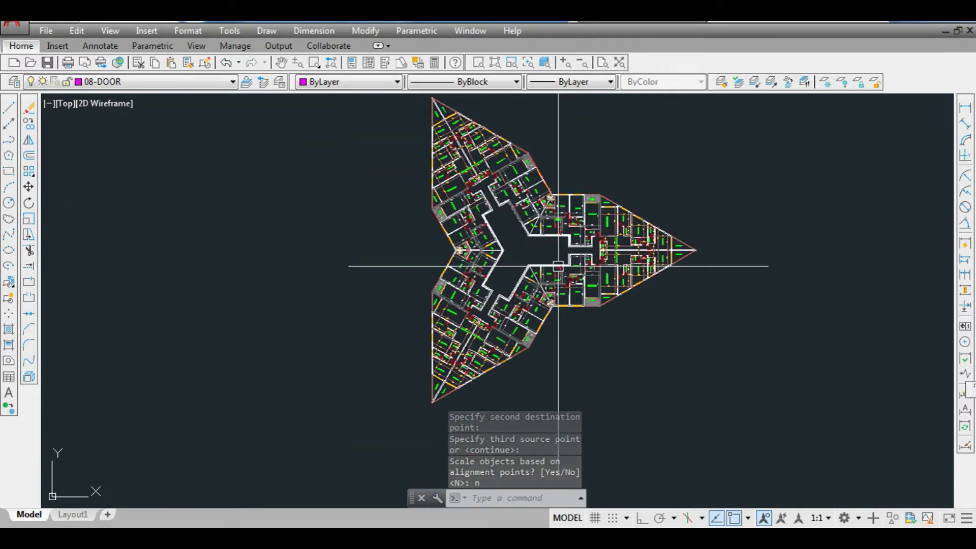
{"action": "scroll", "coordinate": [502, 234], "scroll_direction": "up", "scroll_amount": 4}
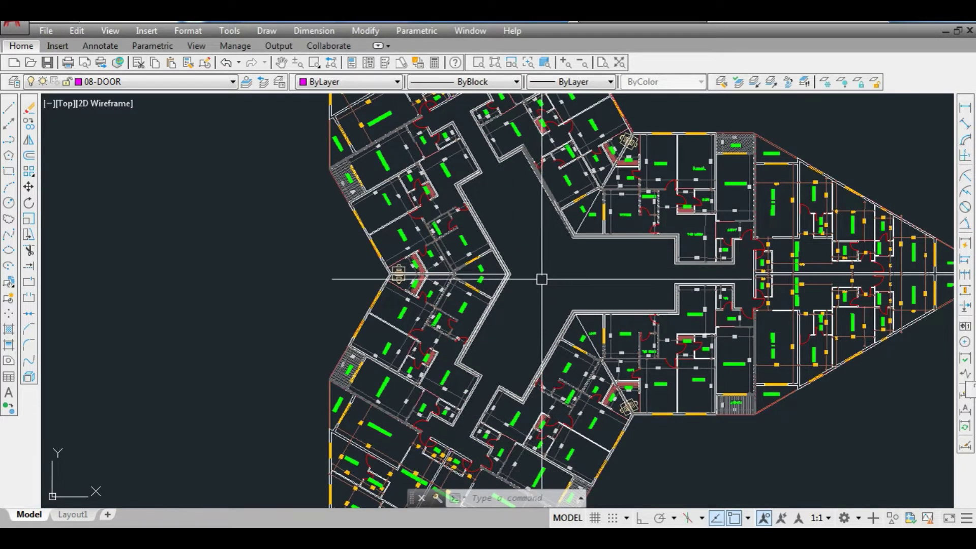
{"action": "scroll", "coordinate": [541, 277], "scroll_direction": "down", "scroll_amount": 2}
{"action": "scroll", "coordinate": [542, 288], "scroll_direction": "down", "scroll_amount": 2}
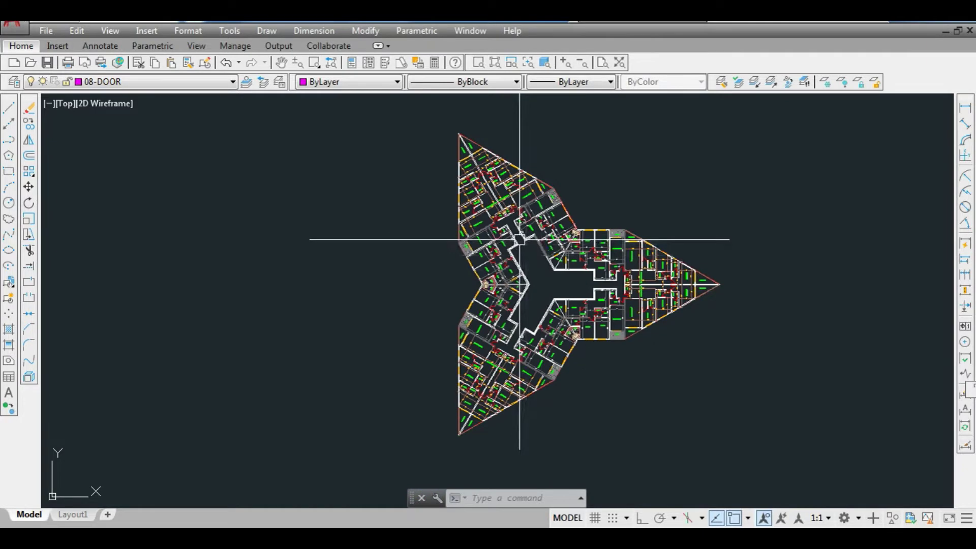
{"action": "scroll", "coordinate": [523, 240], "scroll_direction": "up", "scroll_amount": 4}
{"action": "scroll", "coordinate": [552, 306], "scroll_direction": "down", "scroll_amount": 2}
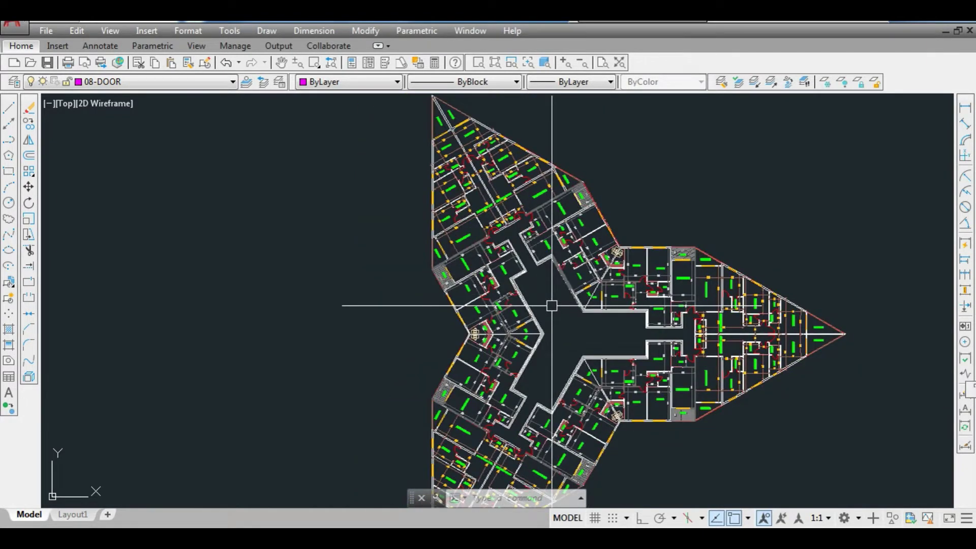
{"action": "scroll", "coordinate": [469, 149], "scroll_direction": "up", "scroll_amount": 2}
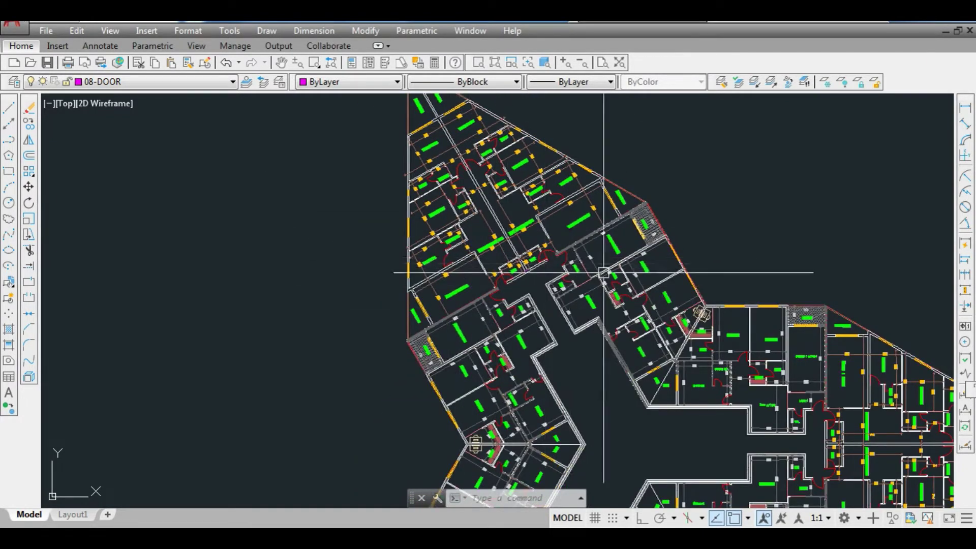
{"action": "scroll", "coordinate": [516, 234], "scroll_direction": "down", "scroll_amount": 3}
{"action": "scroll", "coordinate": [636, 345], "scroll_direction": "up", "scroll_amount": 2}
{"action": "scroll", "coordinate": [586, 337], "scroll_direction": "down", "scroll_amount": 1}
{"action": "scroll", "coordinate": [585, 336], "scroll_direction": "up", "scroll_amount": 2}
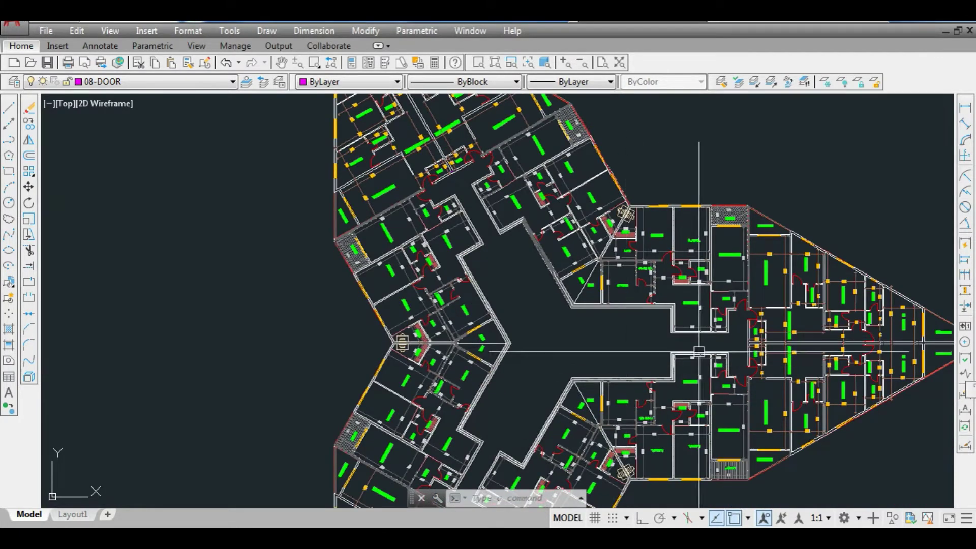
{"action": "scroll", "coordinate": [620, 349], "scroll_direction": "up", "scroll_amount": 4}
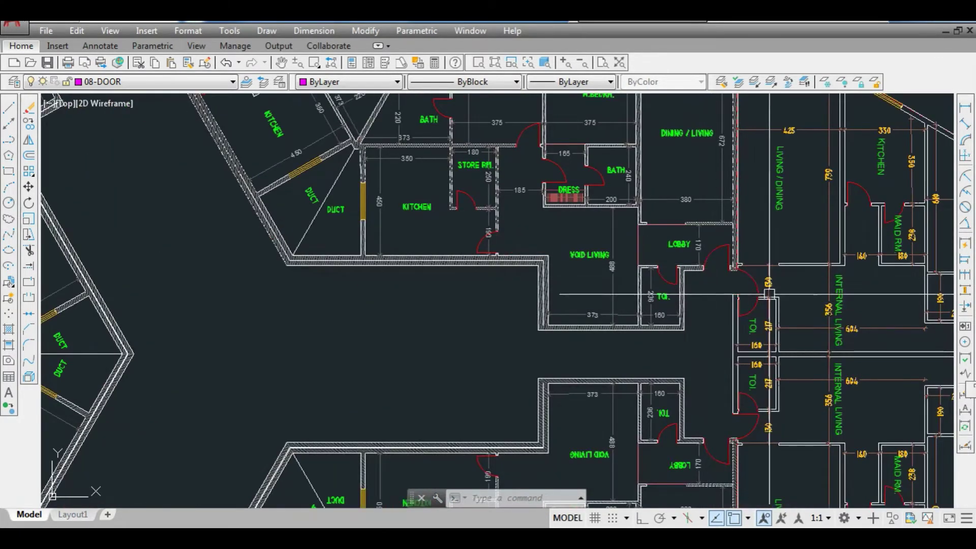
{"action": "scroll", "coordinate": [728, 333], "scroll_direction": "down", "scroll_amount": 3}
{"action": "scroll", "coordinate": [632, 305], "scroll_direction": "up", "scroll_amount": 4}
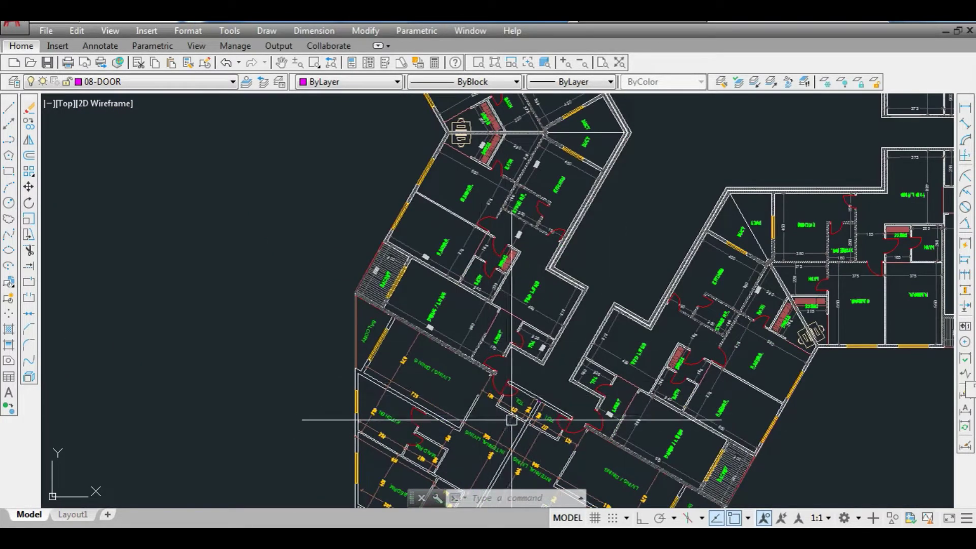
{"action": "scroll", "coordinate": [523, 425], "scroll_direction": "down", "scroll_amount": 3}
{"action": "scroll", "coordinate": [567, 431], "scroll_direction": "up", "scroll_amount": 5}
{"action": "scroll", "coordinate": [568, 431], "scroll_direction": "up", "scroll_amount": 2}
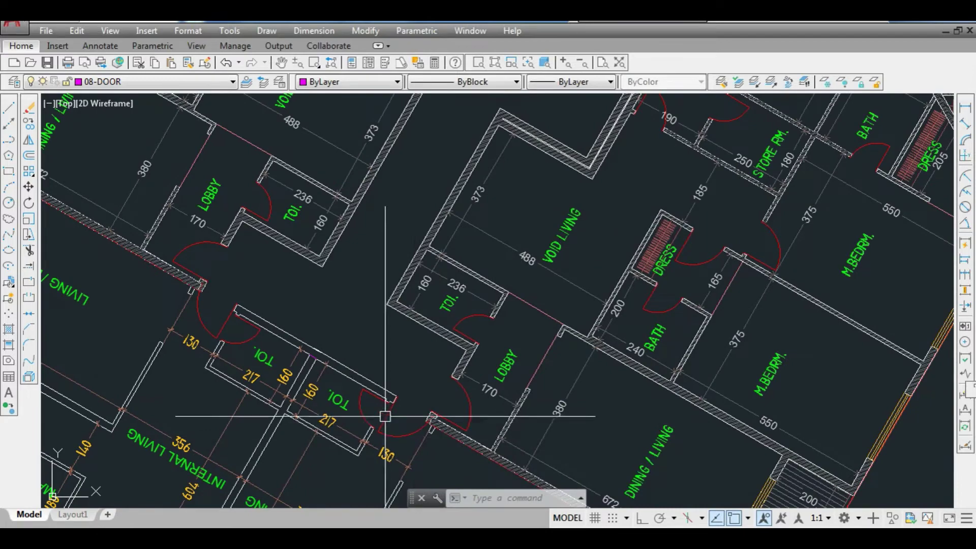
- Extend the corridor-facing wall lines of the void living rooms from all three wings across the central void
{"action": "scroll", "coordinate": [414, 428], "scroll_direction": "down", "scroll_amount": 3}
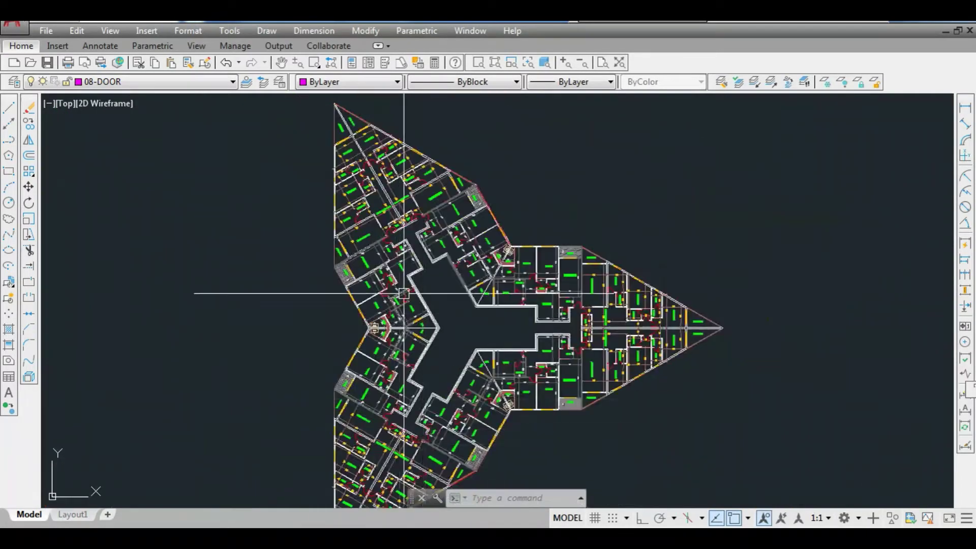
{"action": "scroll", "coordinate": [398, 218], "scroll_direction": "up", "scroll_amount": 3}
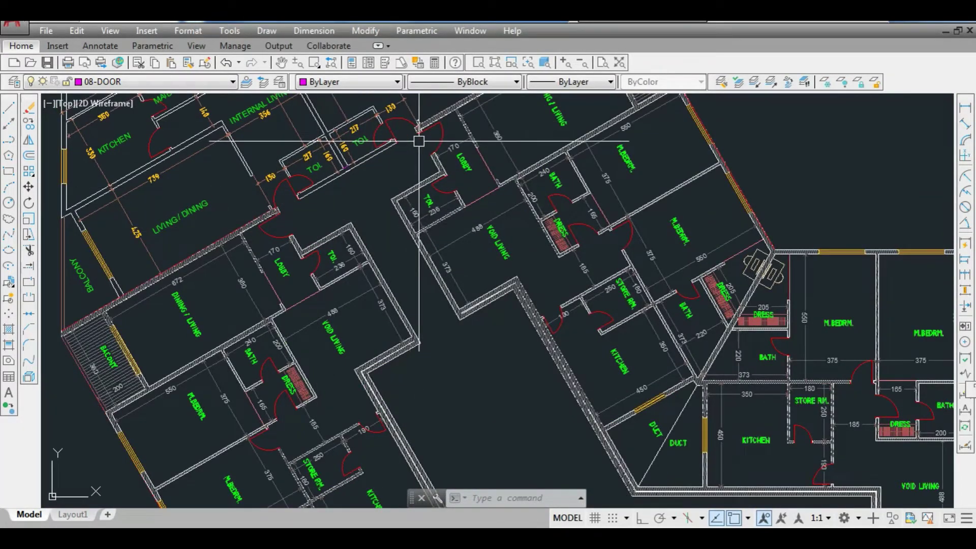
{"action": "scroll", "coordinate": [290, 240], "scroll_direction": "down", "scroll_amount": 4}
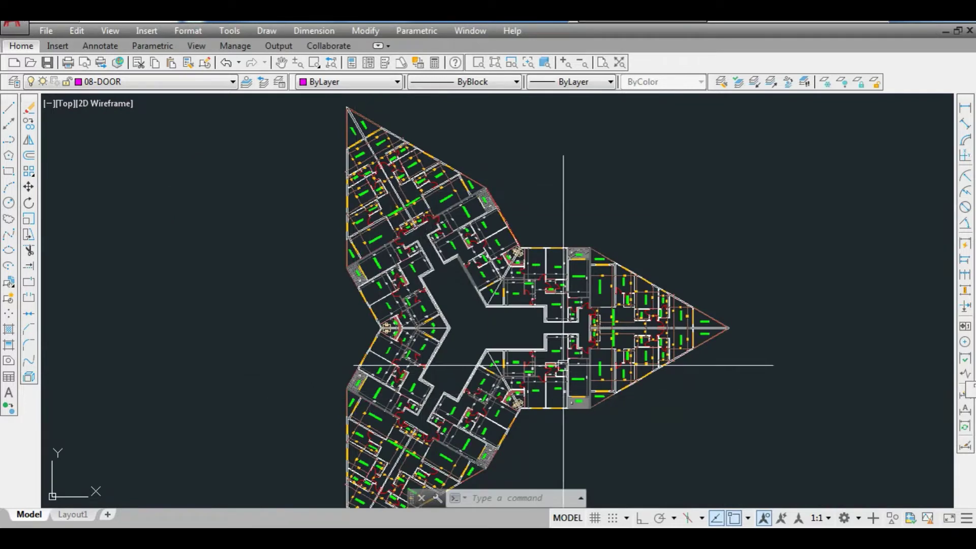
{"action": "scroll", "coordinate": [506, 339], "scroll_direction": "up", "scroll_amount": 4}
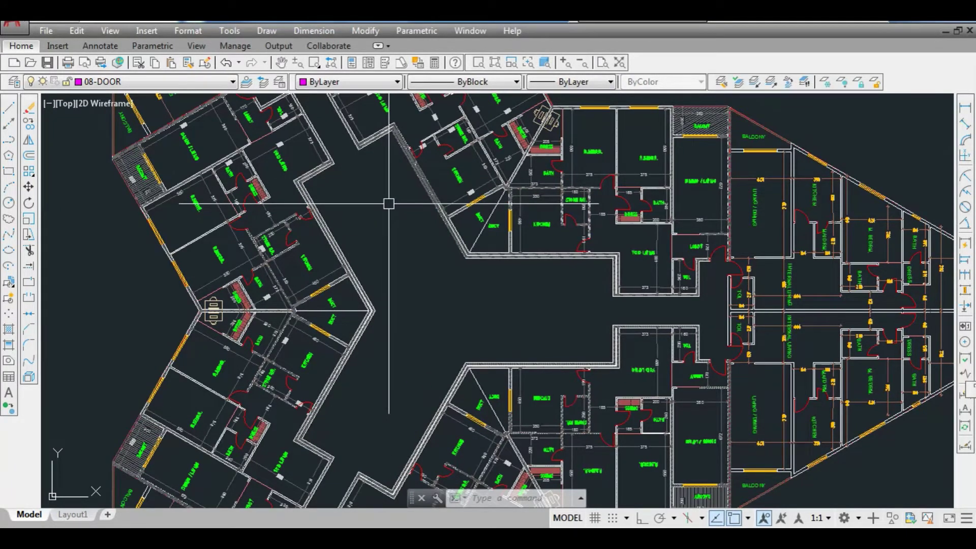
{"action": "key", "text": "Return"}
{"action": "key", "text": "Return"}
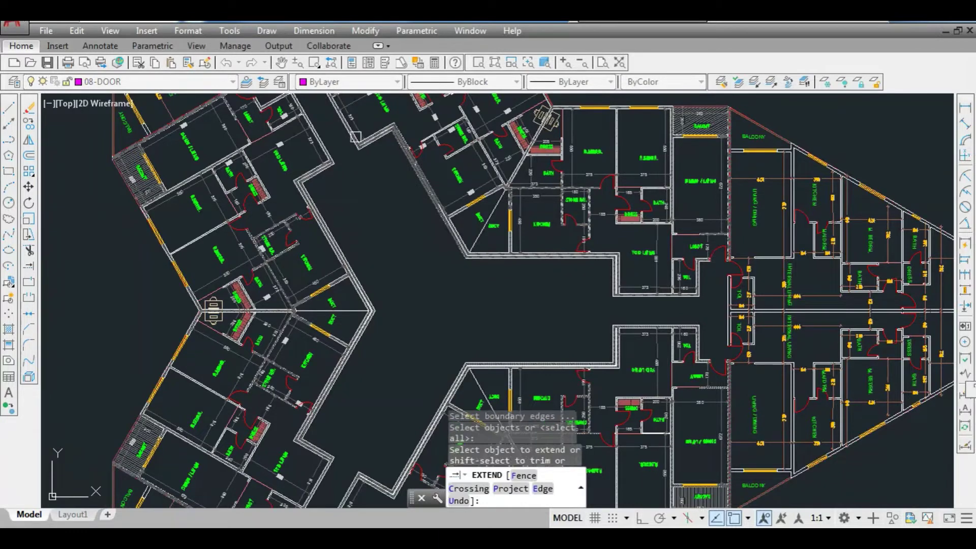
{"action": "left_click", "coordinate": [355, 147]}
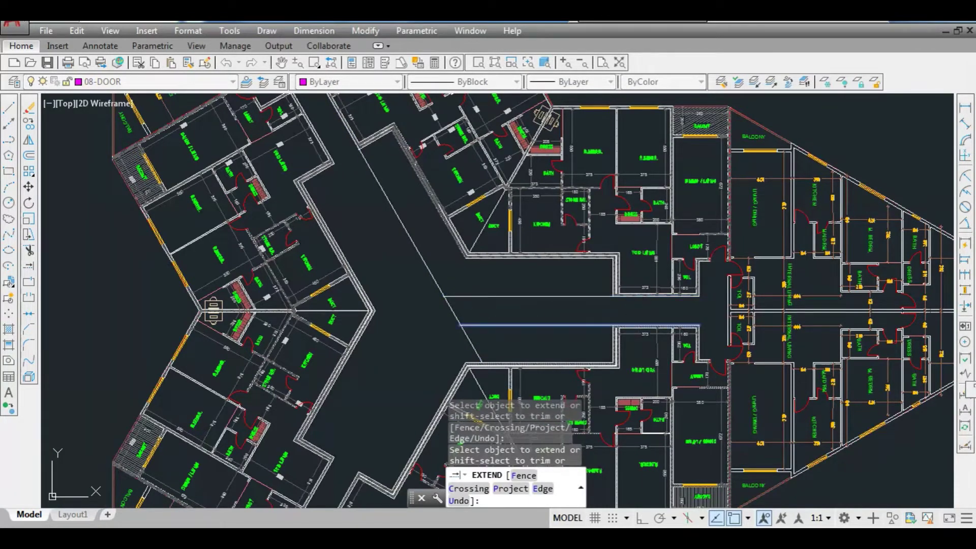
{"action": "left_click", "coordinate": [448, 386]}
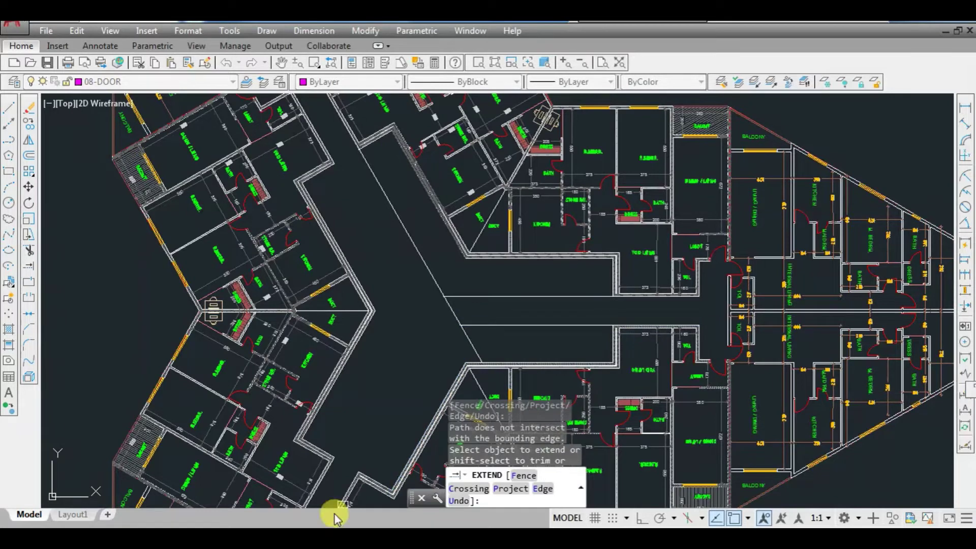
{"action": "left_click", "coordinate": [362, 480]}
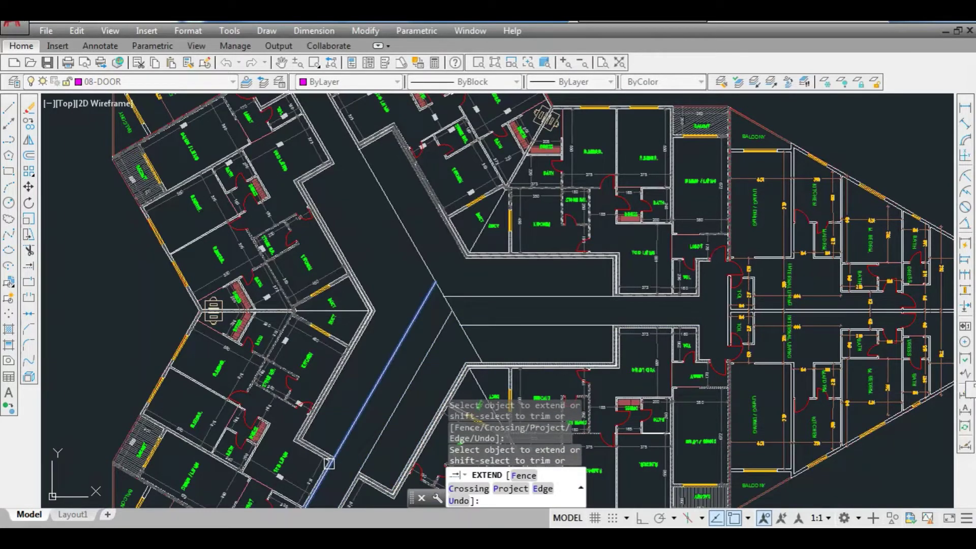
{"action": "left_click", "coordinate": [332, 154]}
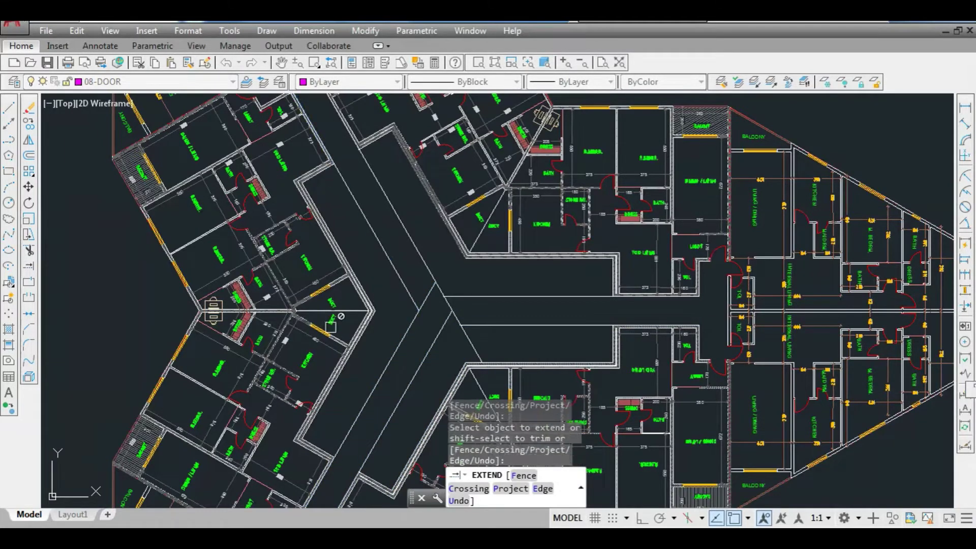
- Fillet the crossing corridor lines at the centre so that neighbouring wings' lines meet in clean, sharp corners
{"action": "key", "text": "Escape"}
{"action": "type", "text": "f"}
{"action": "key", "text": "Return"}
{"action": "type", "text": "fillet"}
{"action": "key", "text": "Return"}
{"action": "left_click", "coordinate": [409, 318]}
{"action": "left_click", "coordinate": [438, 327]}
{"action": "key", "text": "Return"}
{"action": "left_click", "coordinate": [438, 327]}
{"action": "left_click", "coordinate": [443, 326]}
{"action": "left_click", "coordinate": [464, 300]}
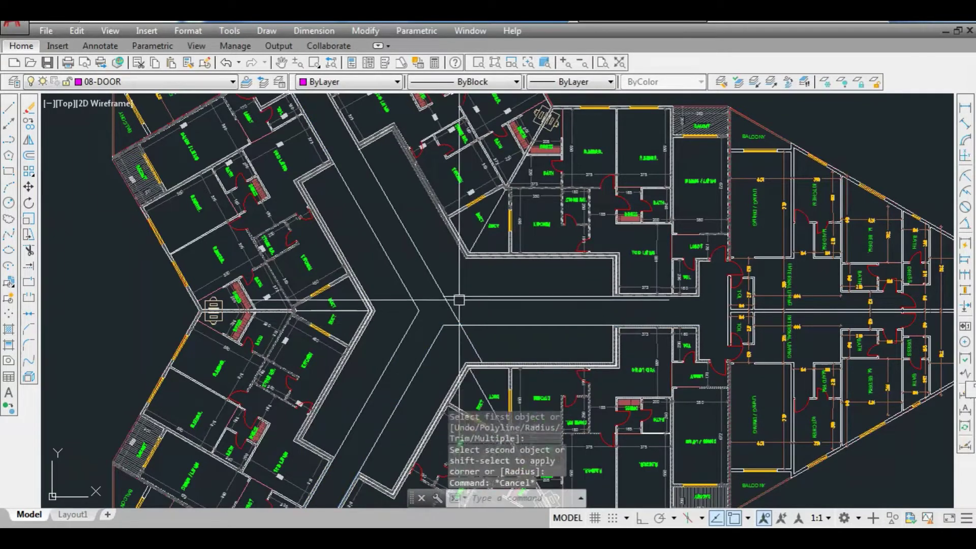
{"action": "key", "text": "Escape"}
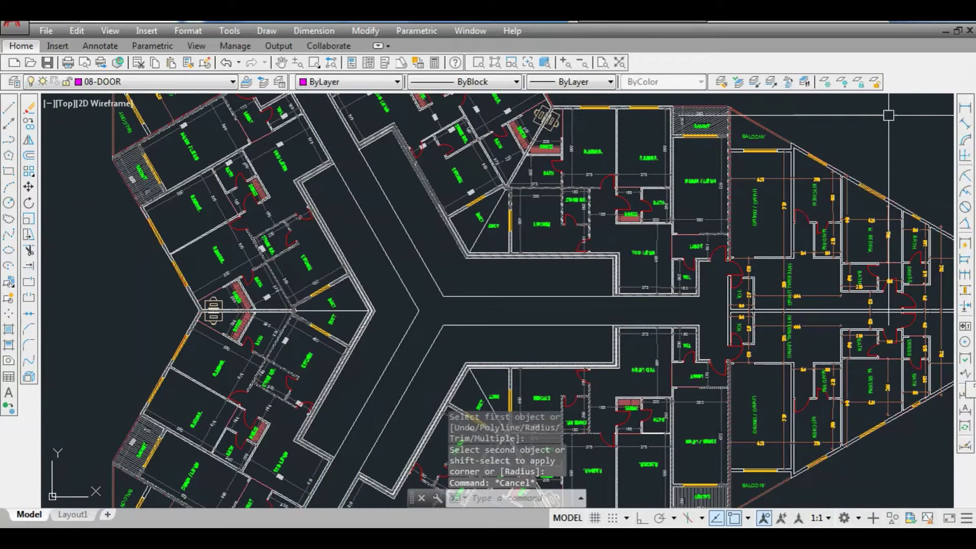
- Measure the width between the two lines of the horizontal corridor with a linear dimension
{"action": "left_click", "coordinate": [965, 108]}
{"action": "scroll", "coordinate": [464, 307], "scroll_direction": "up", "scroll_amount": 4}
{"action": "left_click", "coordinate": [469, 251]}
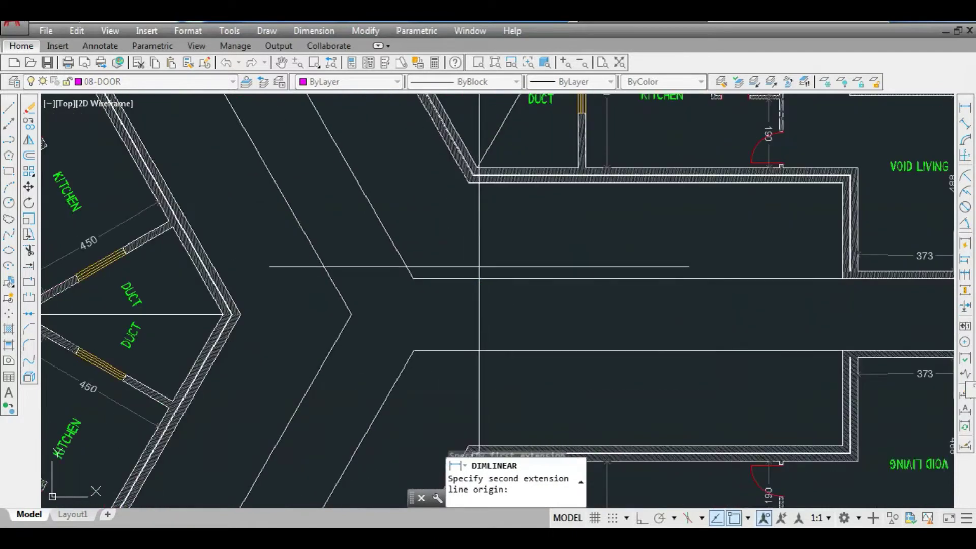
{"action": "key", "text": "space"}
{"action": "left_click", "coordinate": [483, 278]}
{"action": "left_click", "coordinate": [483, 351]}
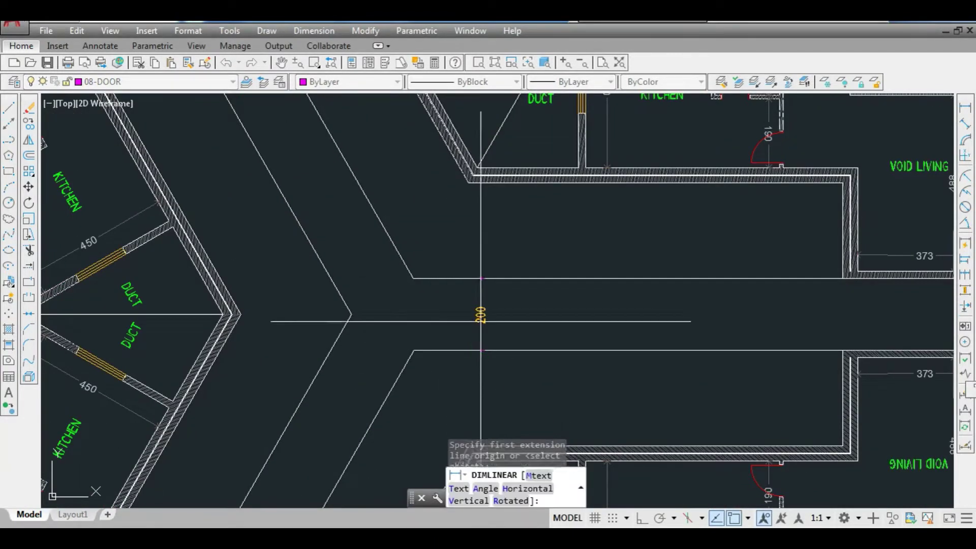
{"action": "scroll", "coordinate": [483, 317], "scroll_direction": "up", "scroll_amount": 4}
{"action": "scroll", "coordinate": [481, 317], "scroll_direction": "down", "scroll_amount": 5}
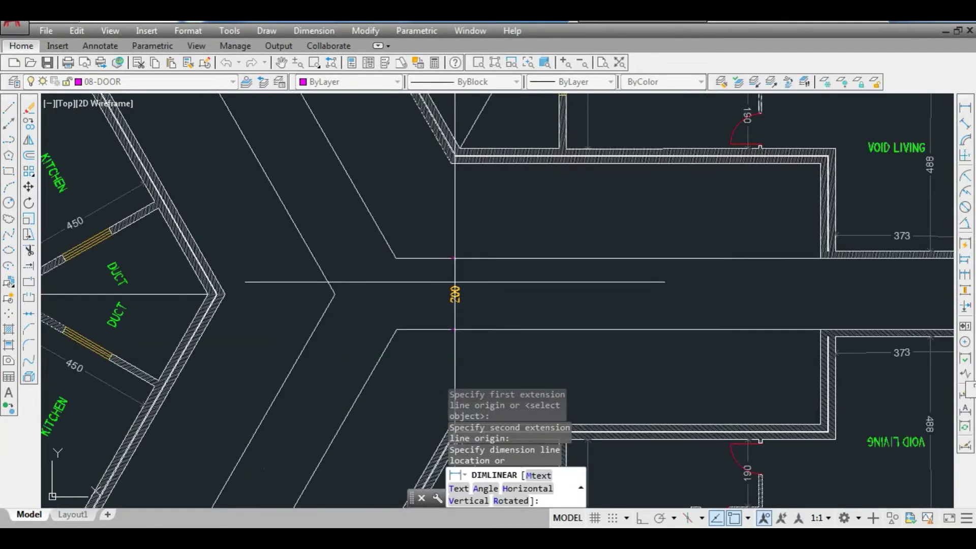
{"action": "scroll", "coordinate": [454, 281], "scroll_direction": "down", "scroll_amount": 6}
{"action": "left_click", "coordinate": [447, 290]}
{"action": "key", "text": "space"}
{"action": "left_click", "coordinate": [272, 288]}
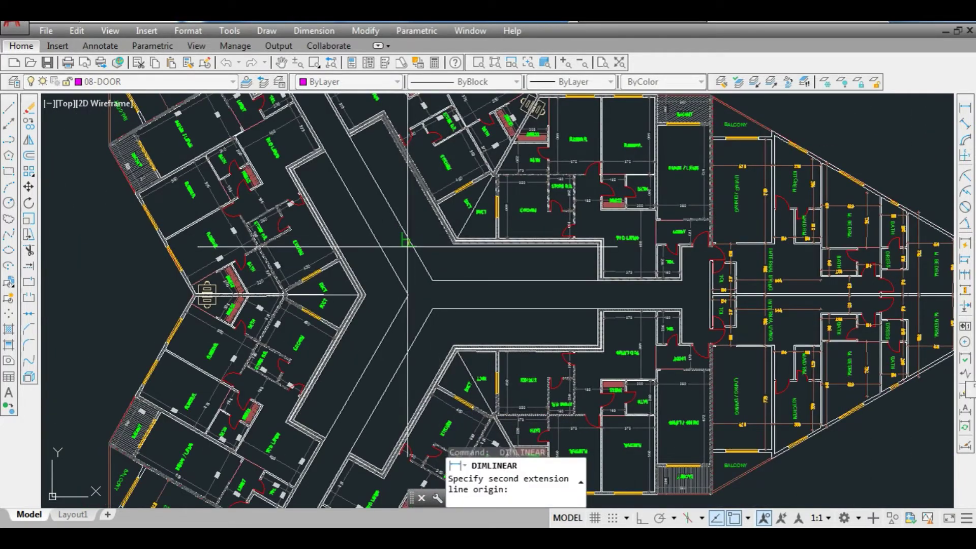
{"action": "left_click", "coordinate": [382, 257]}
{"action": "key", "text": "Escape"}
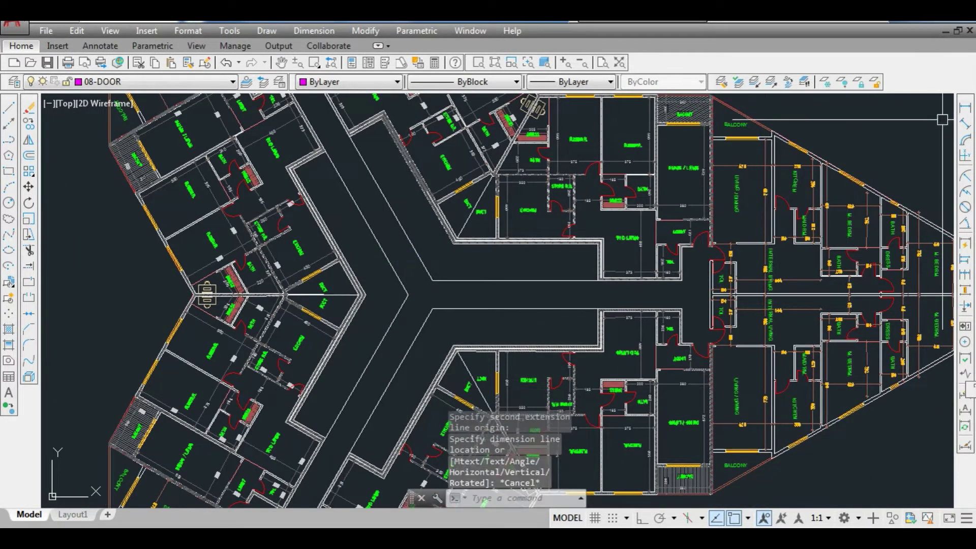
- Measure the width between the two lines of the upper slanted corridor with an aligned dimension
{"action": "left_click", "coordinate": [964, 124]}
{"action": "scroll", "coordinate": [447, 230], "scroll_direction": "up", "scroll_amount": 4}
{"action": "left_click", "coordinate": [355, 276]}
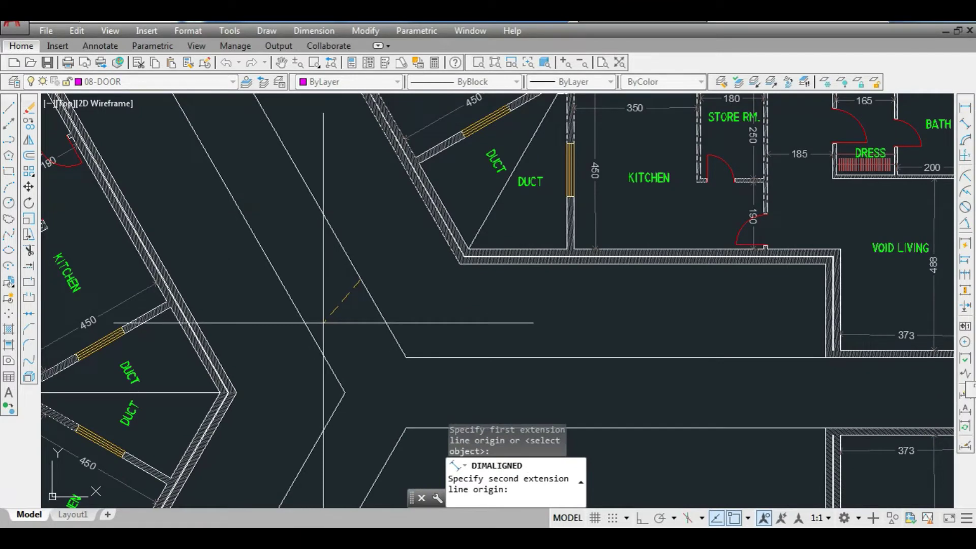
{"action": "left_click", "coordinate": [298, 300]}
{"action": "key", "text": "Escape"}
{"action": "scroll", "coordinate": [328, 283], "scroll_direction": "down", "scroll_amount": 5}
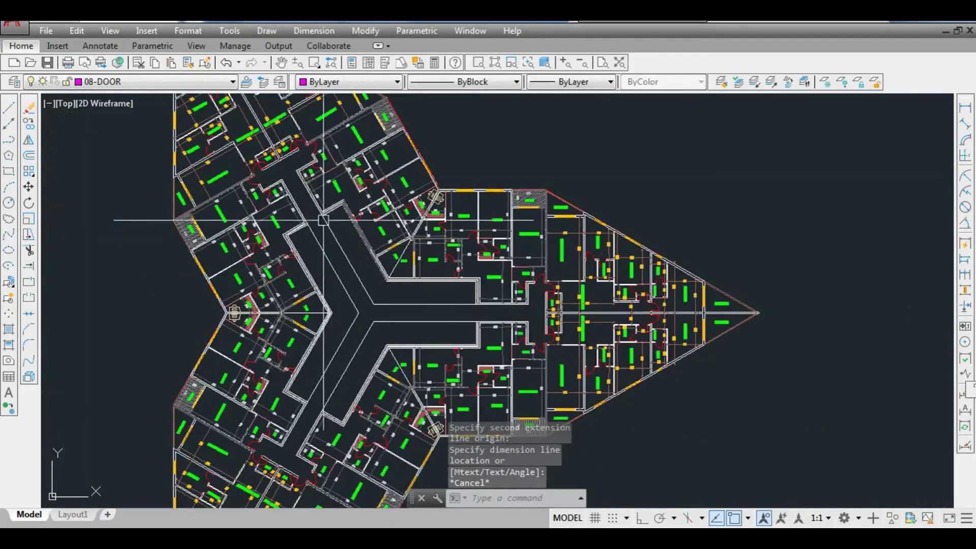
- Recheck the horizontal corridor's width with an aligned dimension, leaving no dimension in the drawing
{"action": "key", "text": "Return"}
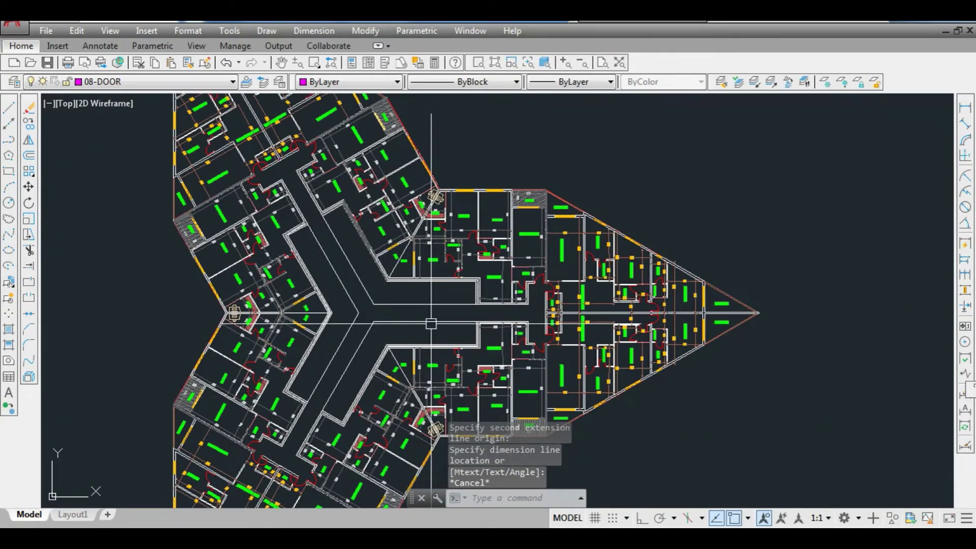
{"action": "scroll", "coordinate": [439, 320], "scroll_direction": "up", "scroll_amount": 3}
{"action": "left_click", "coordinate": [463, 300]}
{"action": "scroll", "coordinate": [463, 300], "scroll_direction": "up", "scroll_amount": 4}
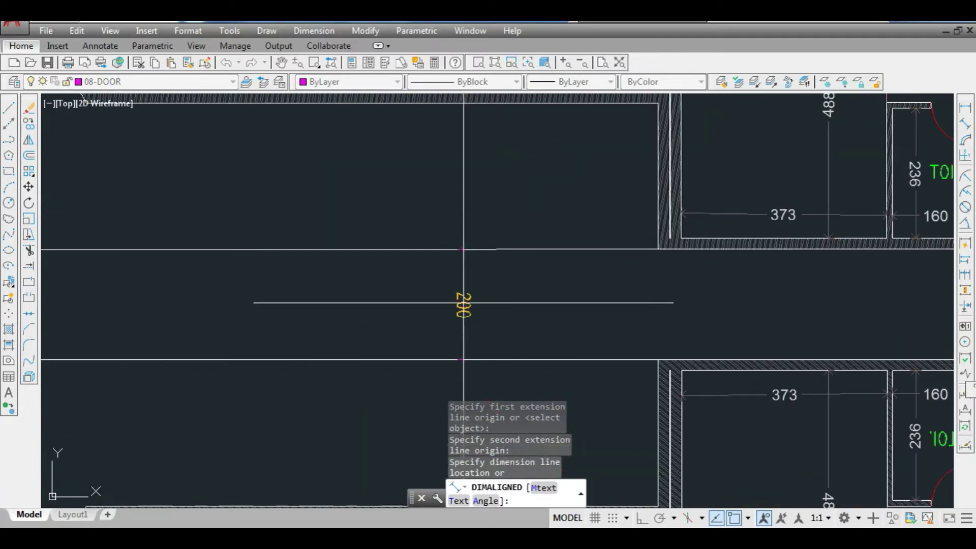
{"action": "scroll", "coordinate": [462, 295], "scroll_direction": "down", "scroll_amount": 3}
{"action": "key", "text": "Escape"}
- Examine the central Y-shaped corridor, the surrounding void and the apartment entrances across the complete three-winged layout
{"action": "scroll", "coordinate": [323, 186], "scroll_direction": "down", "scroll_amount": 3}
{"action": "scroll", "coordinate": [288, 145], "scroll_direction": "up", "scroll_amount": 4}
{"action": "scroll", "coordinate": [280, 142], "scroll_direction": "down", "scroll_amount": 1}
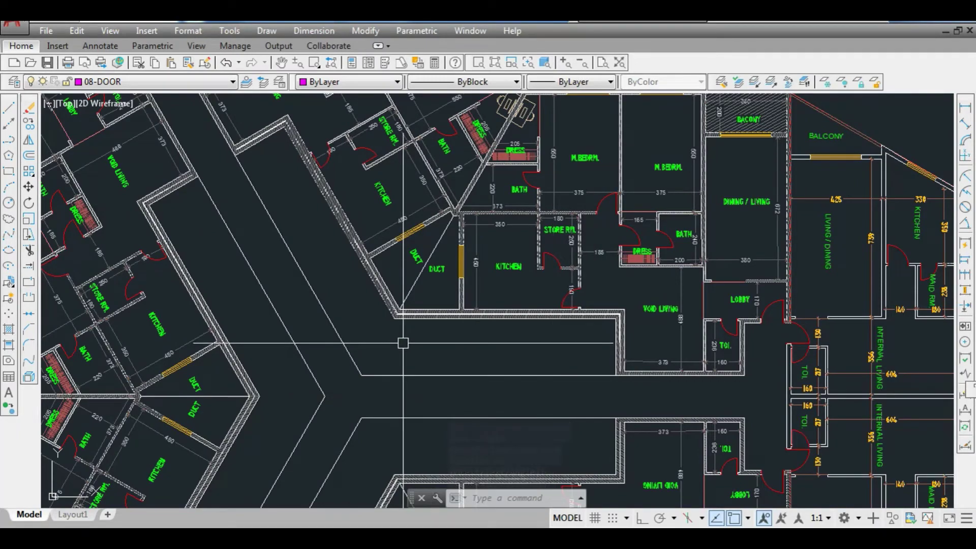
{"action": "scroll", "coordinate": [407, 325], "scroll_direction": "down", "scroll_amount": 5}
{"action": "scroll", "coordinate": [388, 344], "scroll_direction": "up", "scroll_amount": 4}
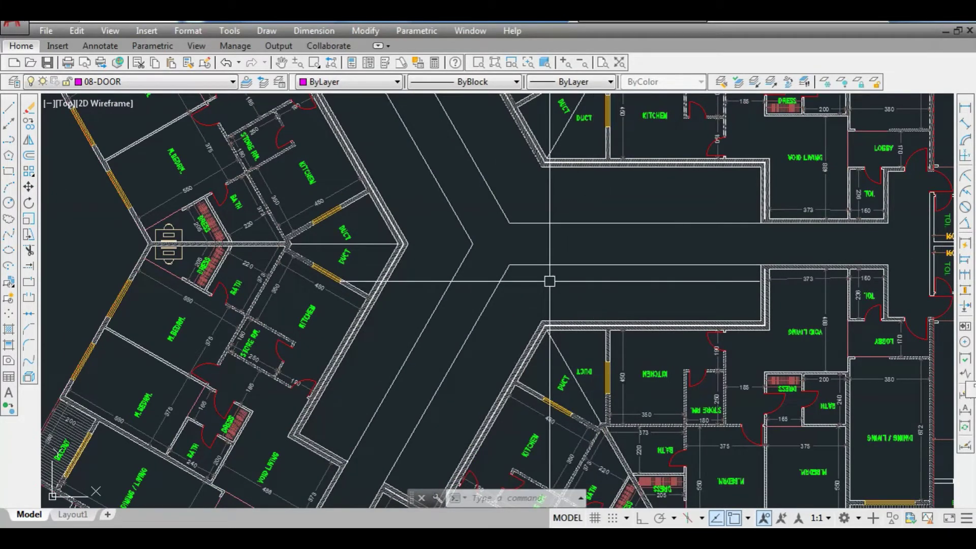
{"action": "scroll", "coordinate": [550, 280], "scroll_direction": "down", "scroll_amount": 4}
{"action": "scroll", "coordinate": [549, 281], "scroll_direction": "down", "scroll_amount": 2}
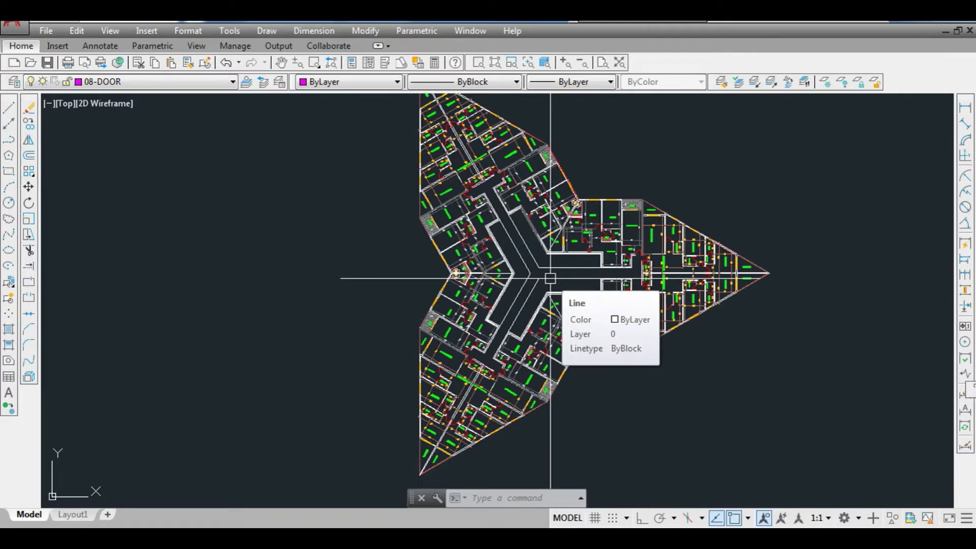
- Select the complete three-winged layout and write it out as a separate drawing file with Write Block (WBLOCK)
{"action": "scroll", "coordinate": [504, 229], "scroll_direction": "down", "scroll_amount": 4}
{"action": "left_click", "coordinate": [438, 150]}
{"action": "left_click", "coordinate": [648, 356]}
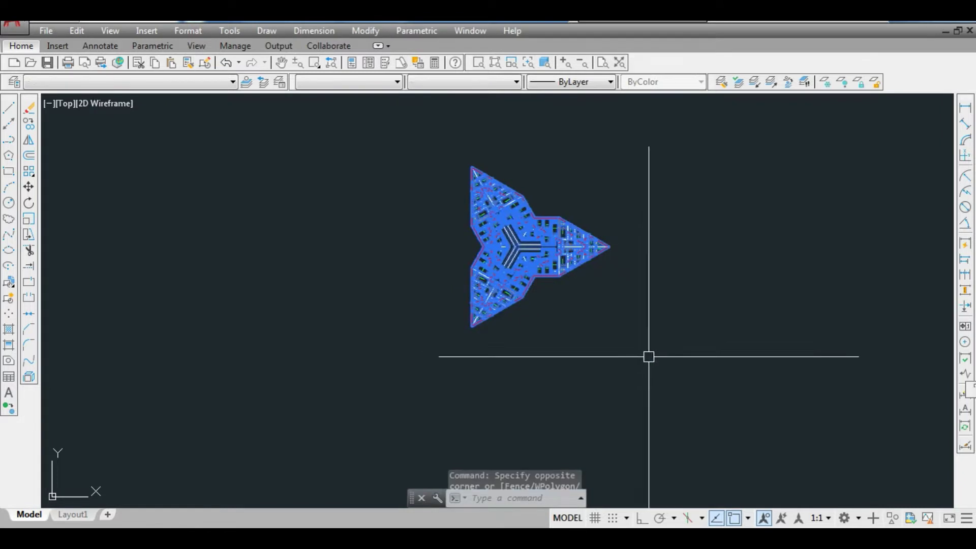
{"action": "type", "text": "co"}
{"action": "key", "text": "Return"}
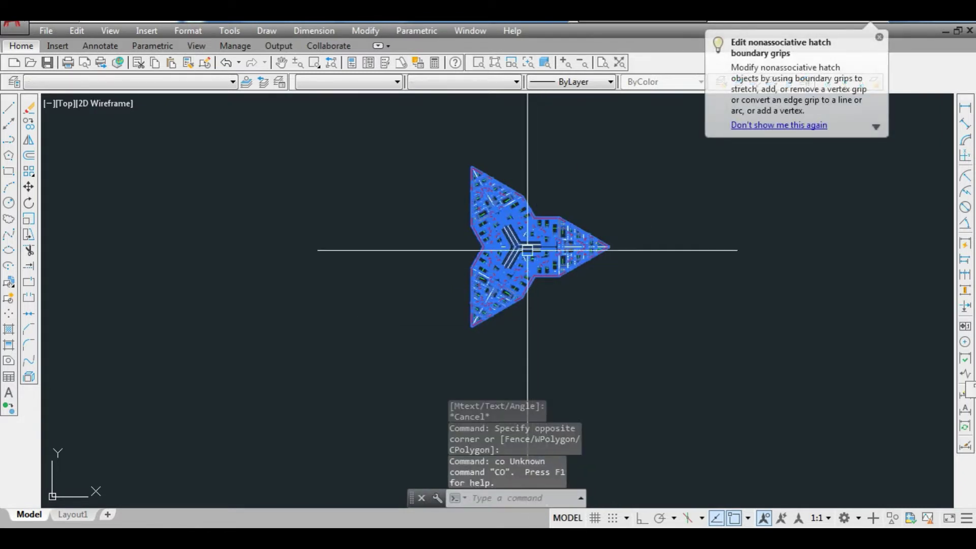
{"action": "type", "text": "wblock"}
{"action": "key", "text": "Return"}
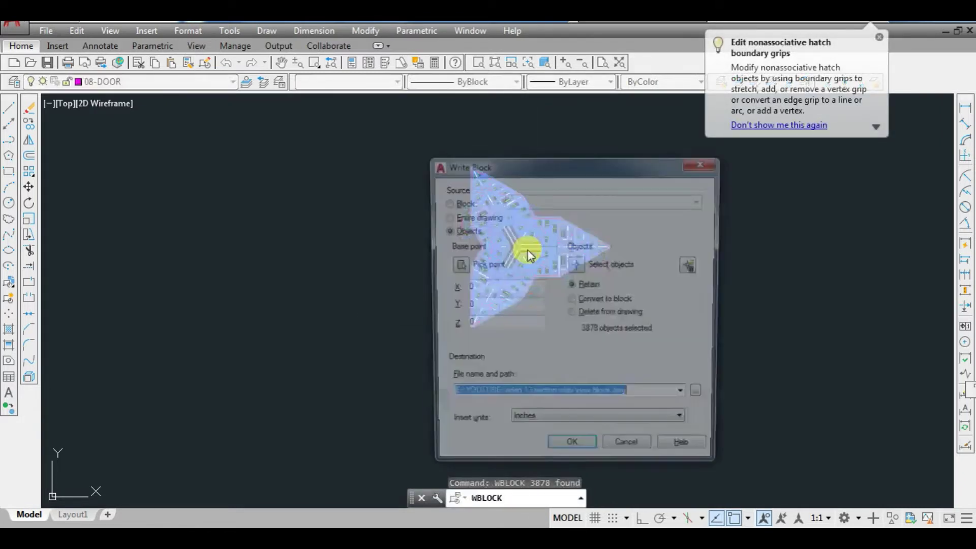
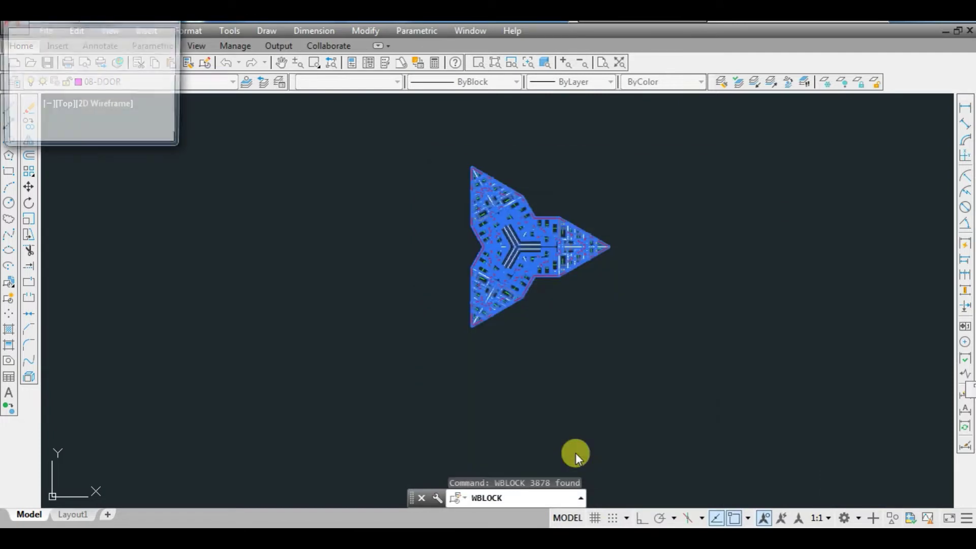
- Undo the layout edits back to the stage with the three triangular blocks, the red outline and the loose apartment beside them
{"action": "scroll", "coordinate": [508, 233], "scroll_direction": "up", "scroll_amount": 2}
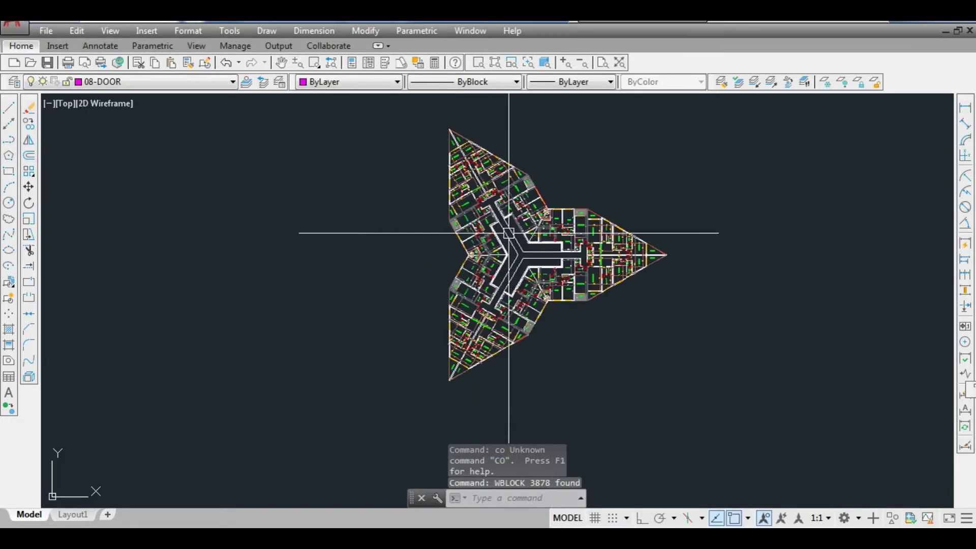
{"action": "right_click", "coordinate": [513, 231]}
{"action": "key", "text": "Escape"}
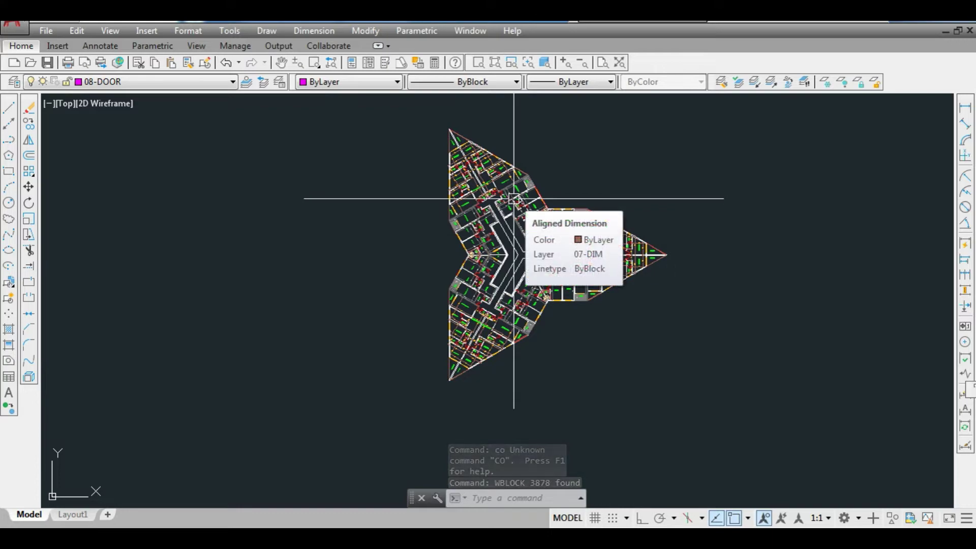
{"action": "key", "text": "ctrl+z"}
{"action": "key", "text": "ctrl+z"}
{"action": "key", "text": "ctrl+z"}
{"action": "key", "text": "ctrl+z"}
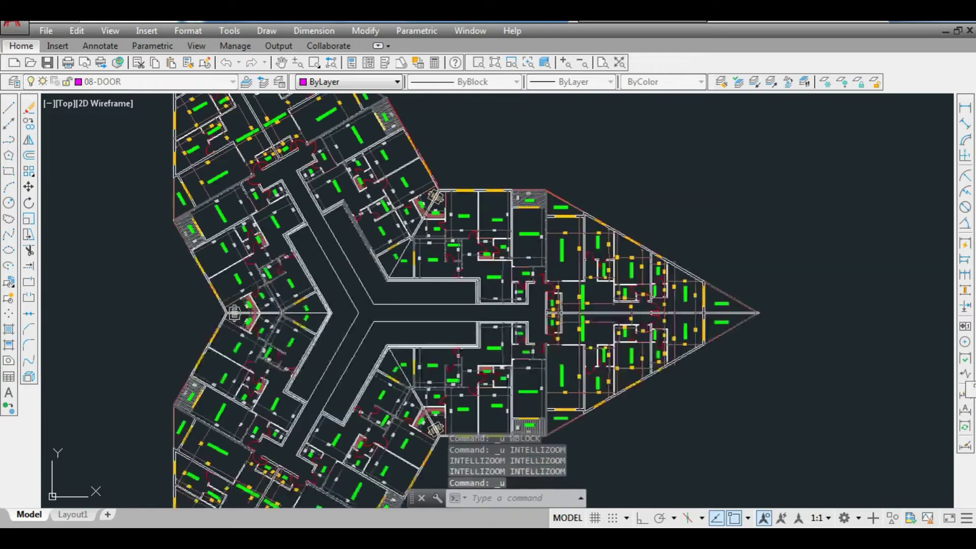
{"action": "key", "text": "ctrl+z"}
{"action": "key", "text": "ctrl+z"}
{"action": "key", "text": "ctrl+z"}
{"action": "key", "text": "ctrl+z"}
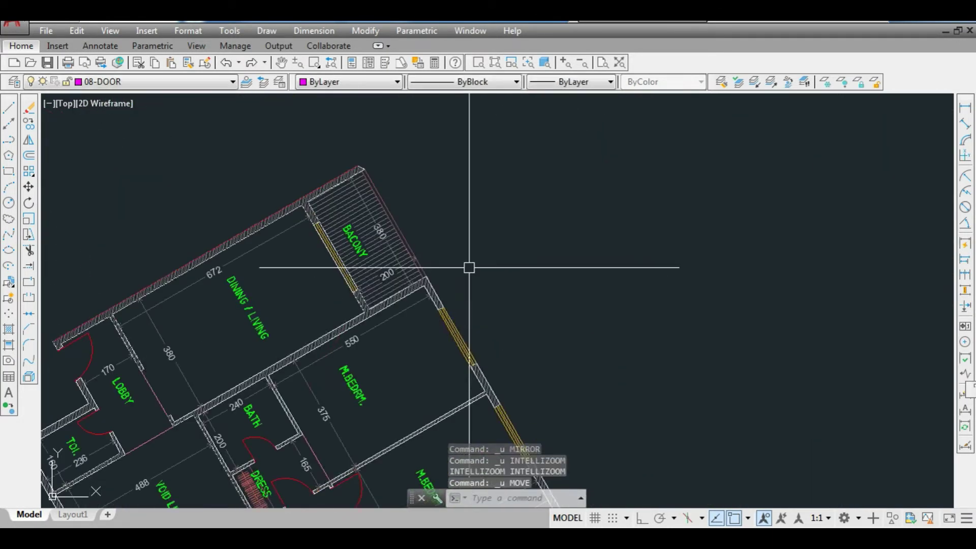
{"action": "key", "text": "Escape"}
{"action": "key", "text": "Escape"}
{"action": "key", "text": "Escape"}
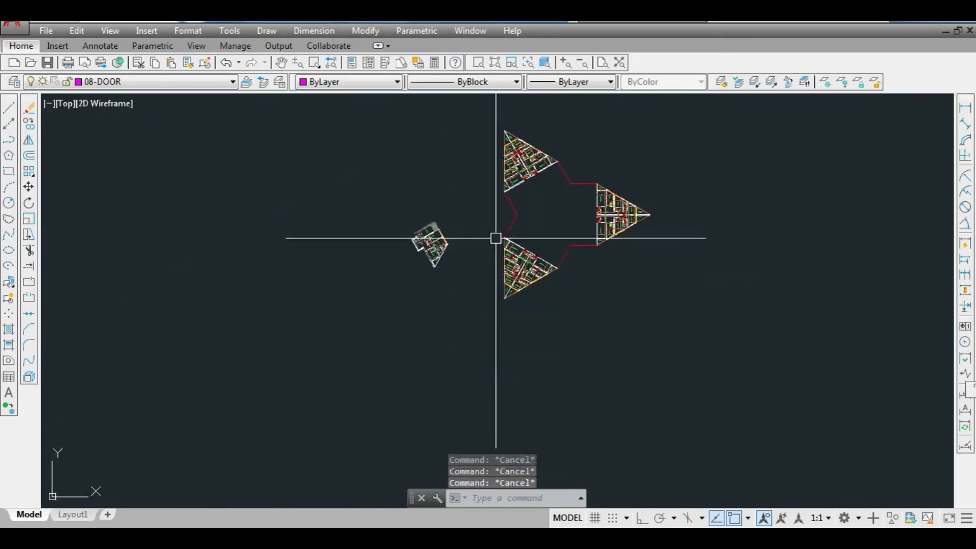
- Draw a three-point circle through the three inward corners of the red outline between the triangular blocks
{"action": "scroll", "coordinate": [440, 320], "scroll_direction": "down", "scroll_amount": 3}
{"action": "scroll", "coordinate": [529, 226], "scroll_direction": "up", "scroll_amount": 3}
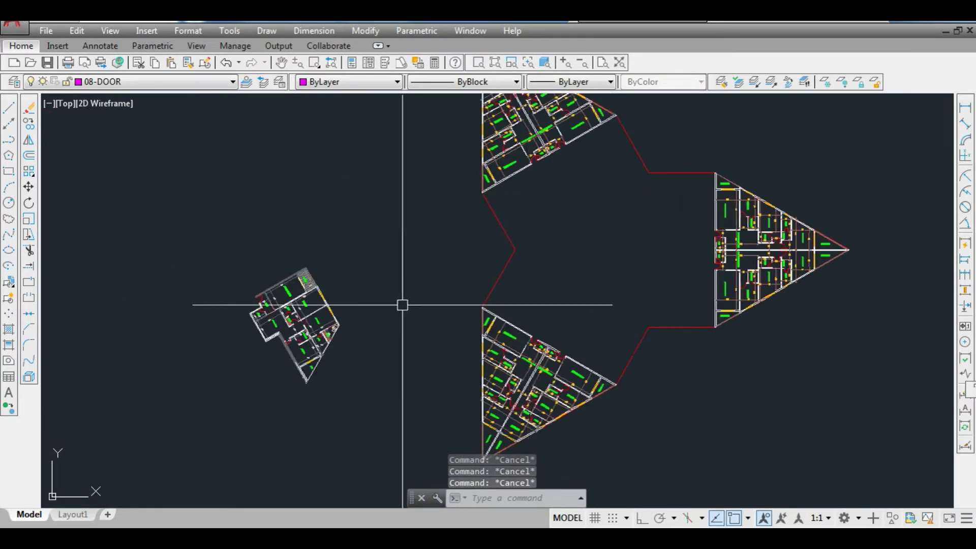
{"action": "scroll", "coordinate": [367, 345], "scroll_direction": "down", "scroll_amount": 2}
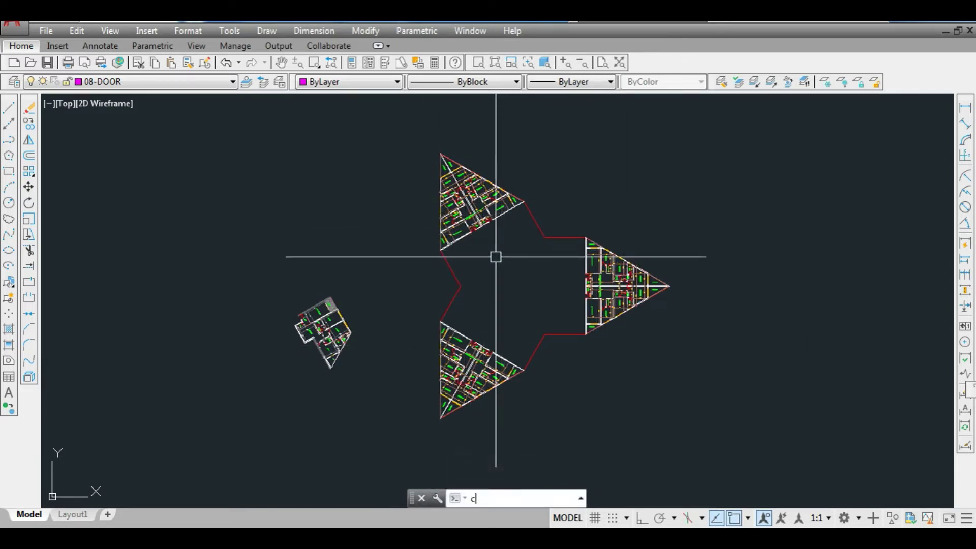
{"action": "type", "text": "i"}
{"action": "key", "text": "Return"}
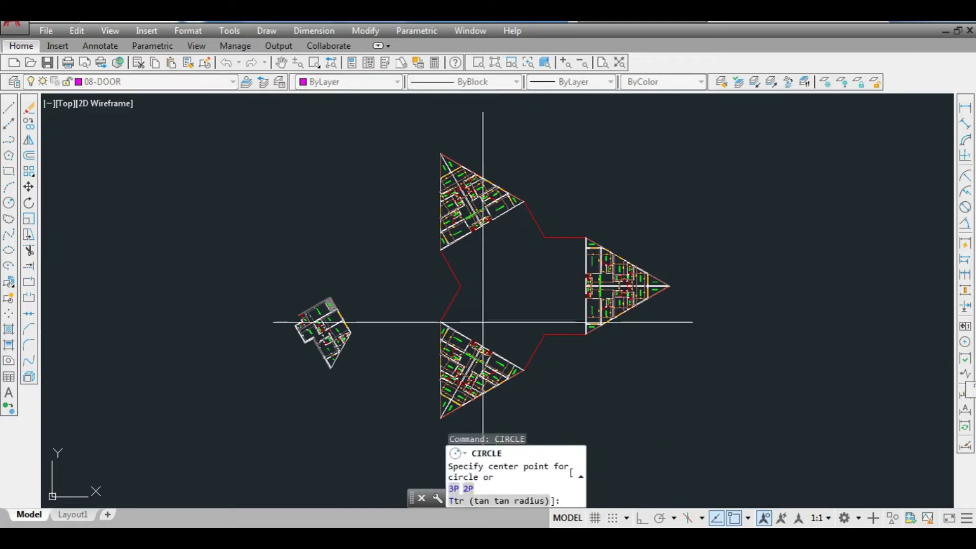
{"action": "left_click", "coordinate": [460, 489]}
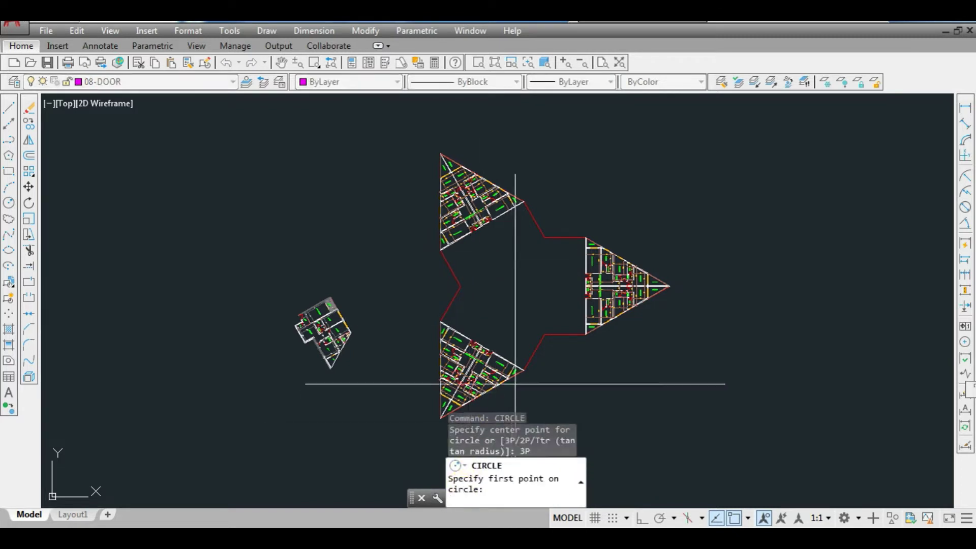
{"action": "left_click", "coordinate": [544, 335]}
{"action": "left_click", "coordinate": [545, 237]}
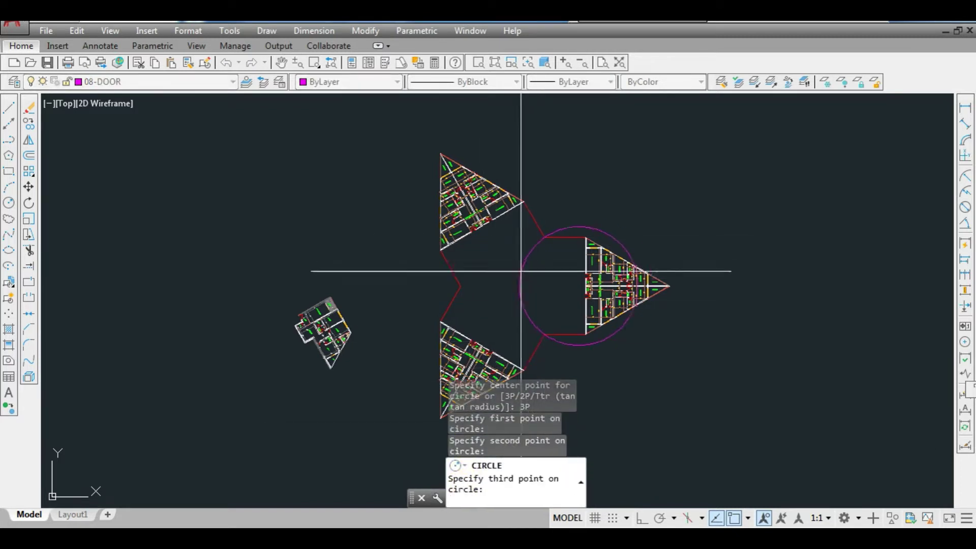
{"action": "left_click", "coordinate": [460, 286]}
- Draw polylines from the circle's centre to each of the three inward corners of the red outline, forming a Y
{"action": "scroll", "coordinate": [524, 304], "scroll_direction": "up", "scroll_amount": 2}
{"action": "type", "text": "pl"}
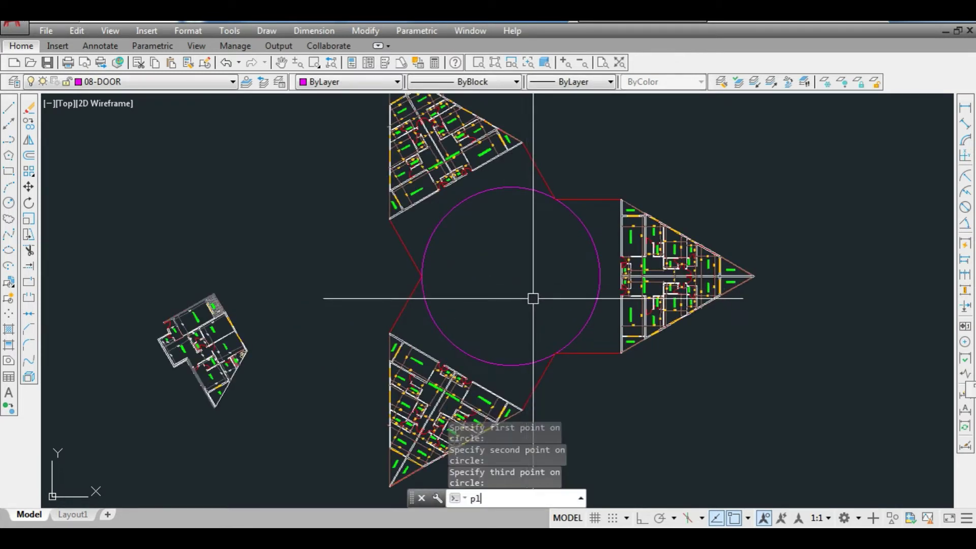
{"action": "key", "text": "Return"}
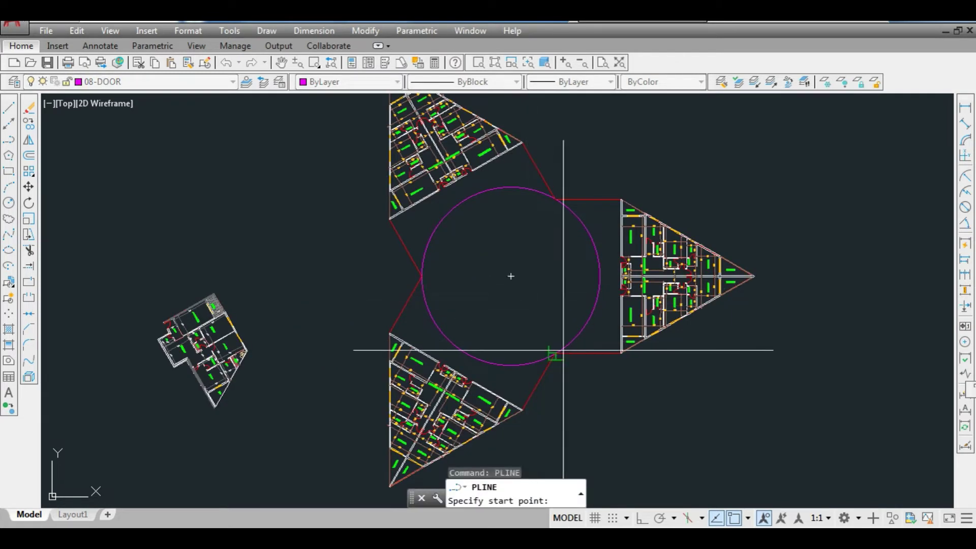
{"action": "left_click", "coordinate": [555, 353]}
{"action": "left_click", "coordinate": [511, 276]}
{"action": "left_click", "coordinate": [556, 199]}
{"action": "key", "text": "Return"}
{"action": "key", "text": "space"}
{"action": "left_click", "coordinate": [512, 276]}
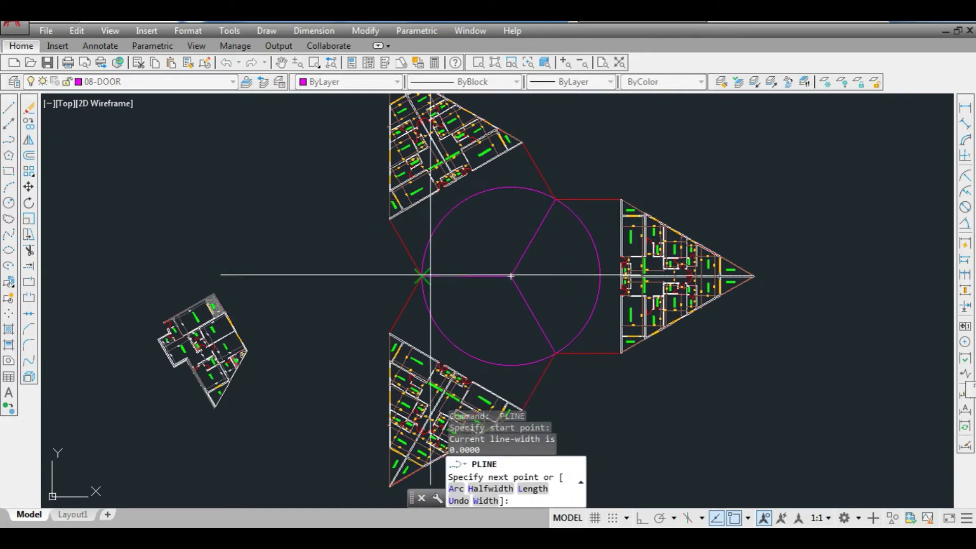
{"action": "left_click", "coordinate": [422, 276]}
{"action": "key", "text": "Escape"}
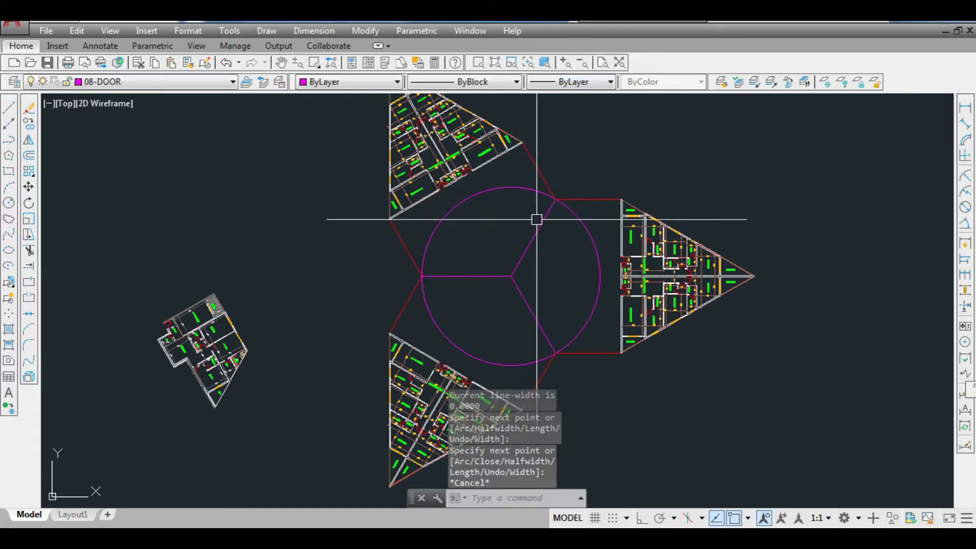
- Erase the construction circle around the Y-shaped centre lines
{"action": "left_click", "coordinate": [525, 189]}
{"action": "key", "text": "Delete"}
{"action": "scroll", "coordinate": [518, 216], "scroll_direction": "down", "scroll_amount": 2}
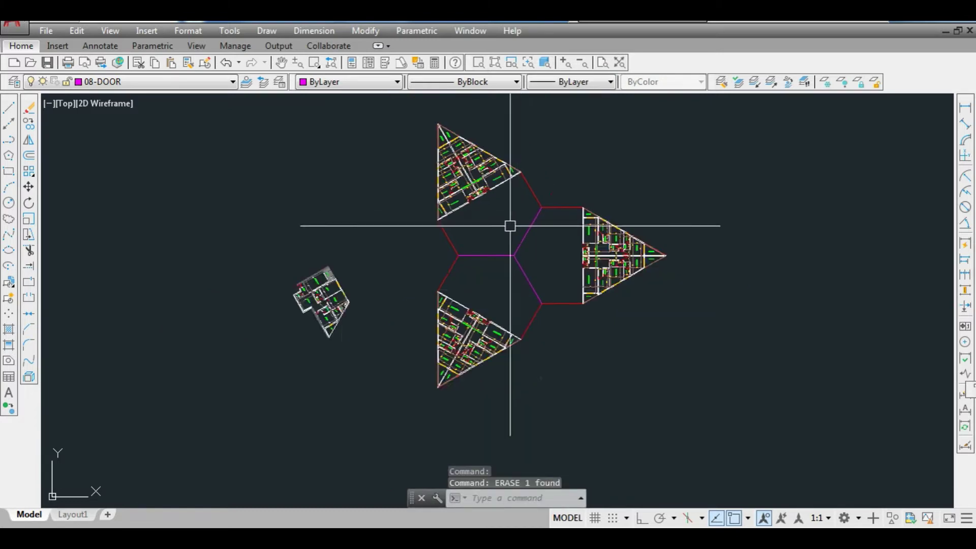
- Move the loose apartment by the pointed tip of its duct to the junction of the three centre lines
{"action": "left_click", "coordinate": [284, 254]}
{"action": "left_click", "coordinate": [384, 383]}
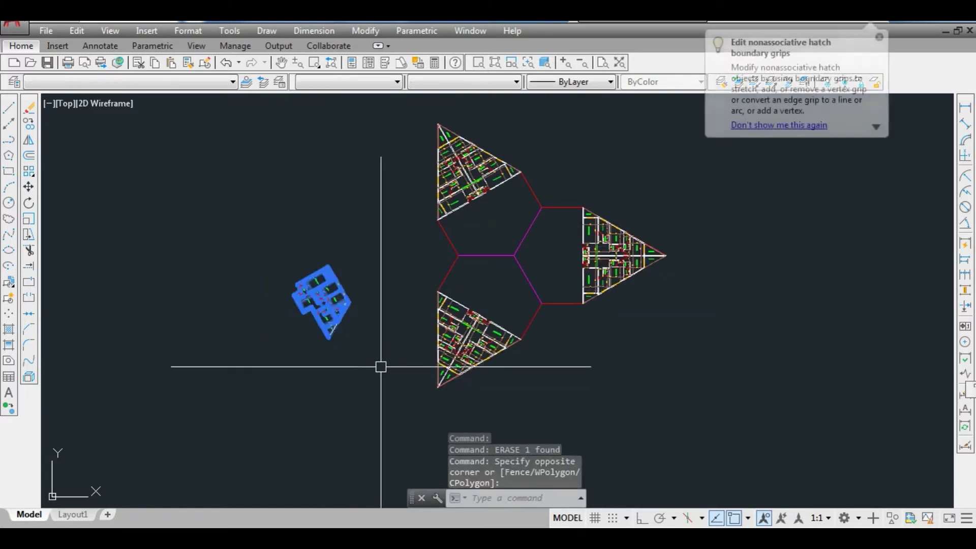
{"action": "type", "text": "m"}
{"action": "key", "text": "Return"}
{"action": "type", "text": "m"}
{"action": "key", "text": "Return"}
{"action": "scroll", "coordinate": [333, 338], "scroll_direction": "up", "scroll_amount": 5}
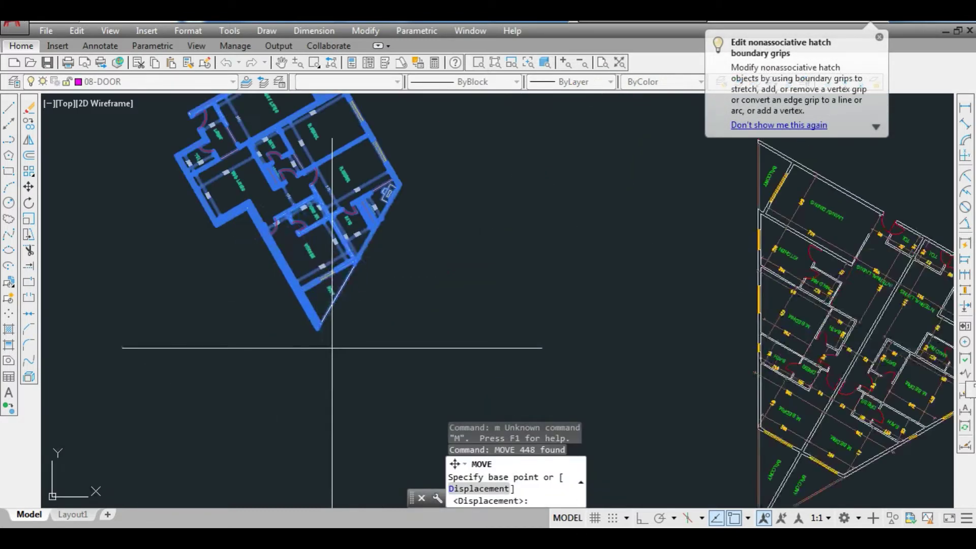
{"action": "scroll", "coordinate": [324, 294], "scroll_direction": "up", "scroll_amount": 3}
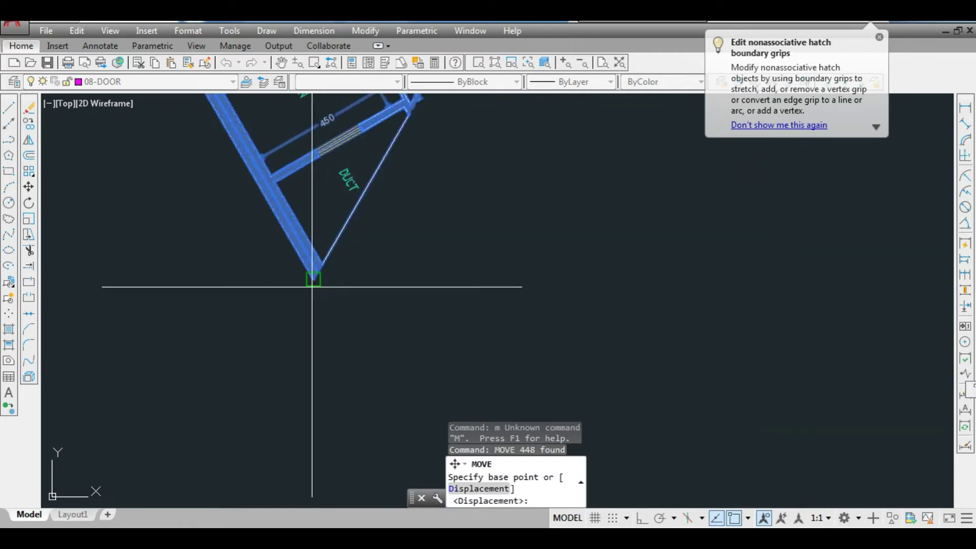
{"action": "left_click", "coordinate": [314, 279]}
{"action": "scroll", "coordinate": [313, 279], "scroll_direction": "down", "scroll_amount": 4}
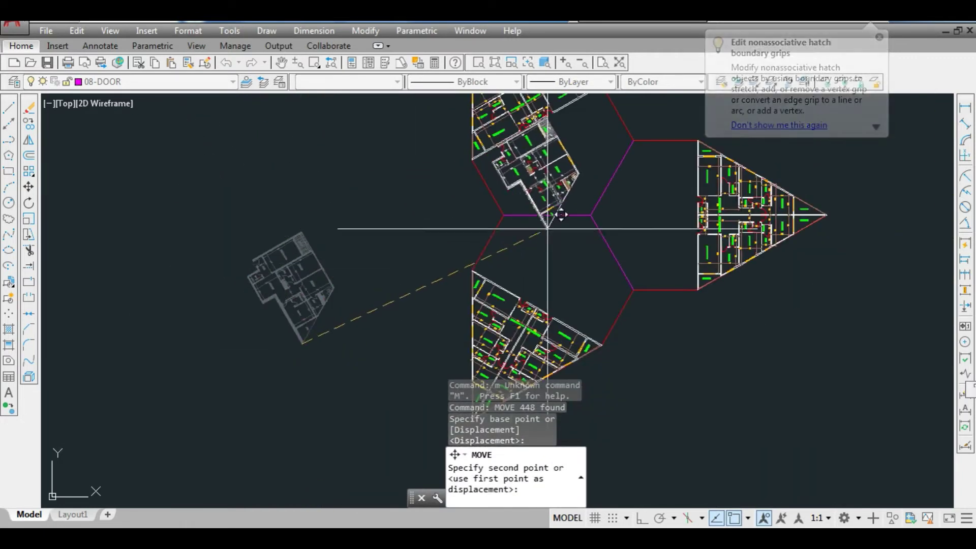
{"action": "left_click", "coordinate": [590, 215]}
- Move the same apartment by its outer dressing-room corner onto the red outline's inward corner between the upper and right-hand blocks
{"action": "key", "text": "Return"}
{"action": "type", "text": "p"}
{"action": "key", "text": "Return"}
{"action": "scroll", "coordinate": [591, 221], "scroll_direction": "up", "scroll_amount": 6}
{"action": "key", "text": "Return"}
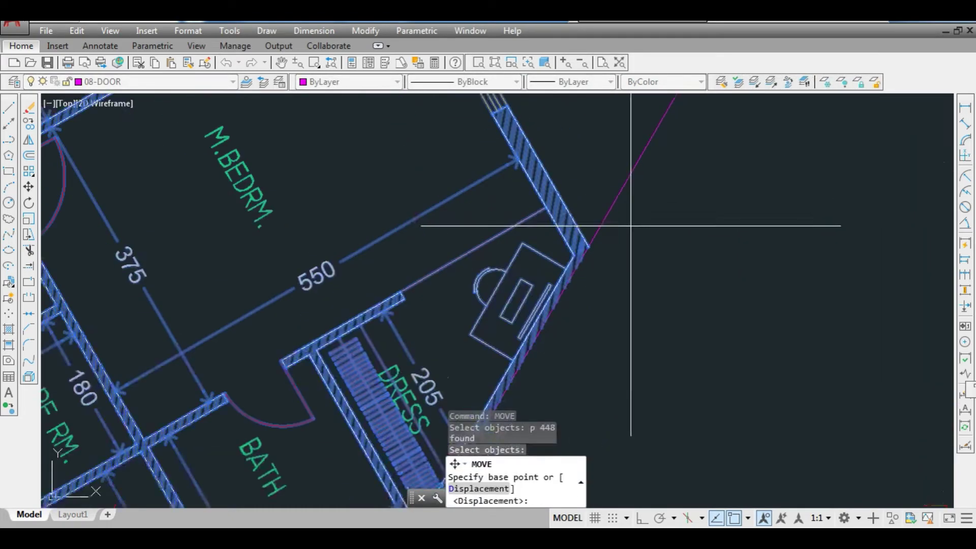
{"action": "left_click", "coordinate": [590, 246]}
{"action": "scroll", "coordinate": [588, 219], "scroll_direction": "down", "scroll_amount": 5}
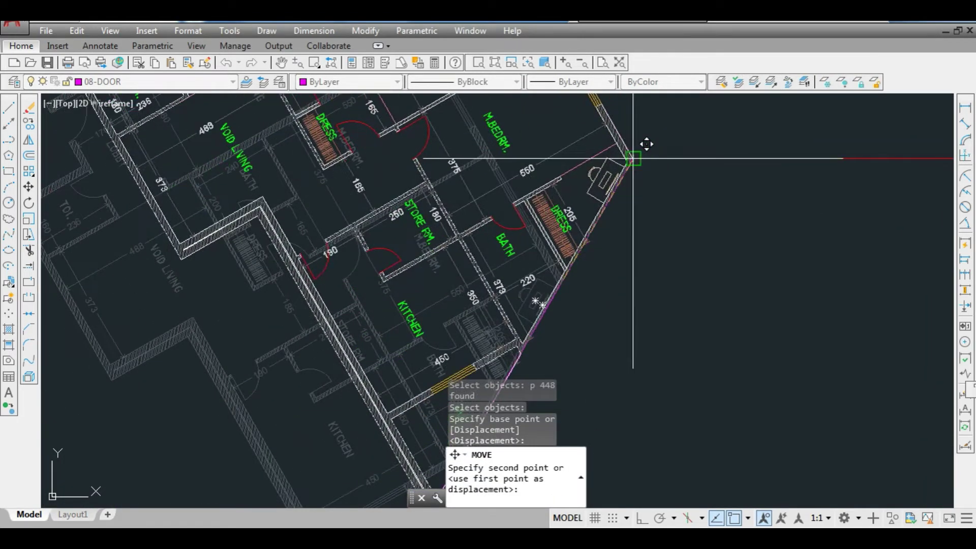
{"action": "scroll", "coordinate": [633, 158], "scroll_direction": "down", "scroll_amount": 5}
{"action": "scroll", "coordinate": [486, 291], "scroll_direction": "down", "scroll_amount": 2}
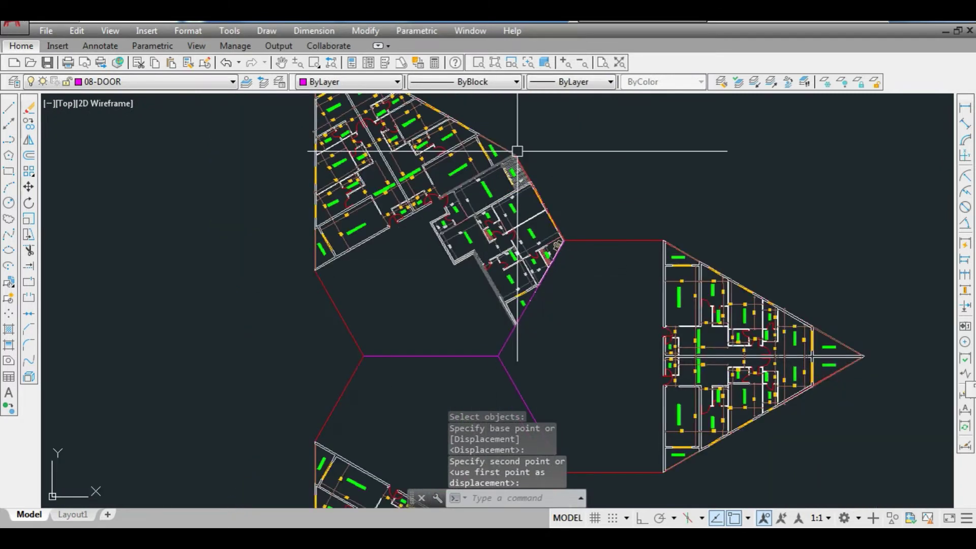
{"action": "type", "text": "mi"}
{"action": "key", "text": "Return"}
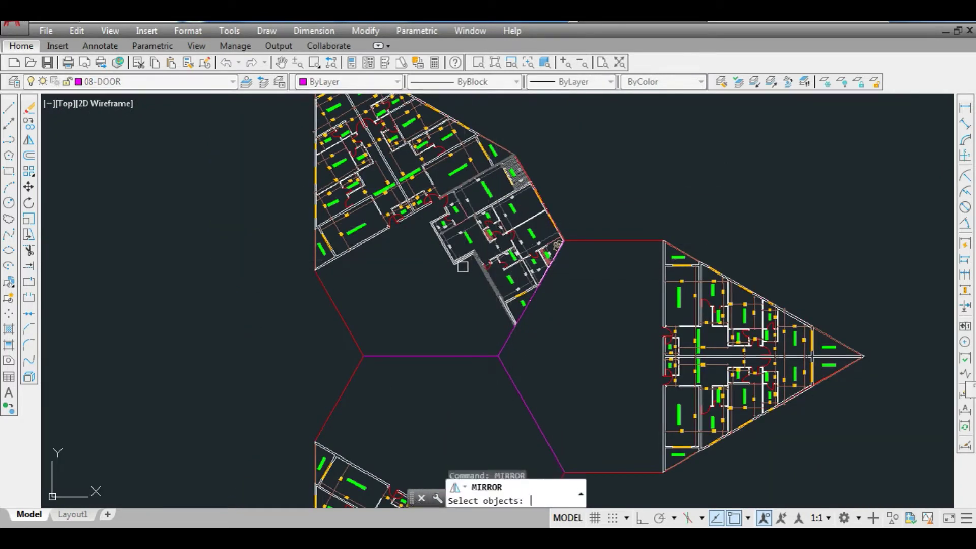
{"action": "key", "text": "Escape"}
- Mirror the moved apartment about the upper diagonal centre line toward the right-hand block, keeping the source
{"action": "type", "text": "mi"}
{"action": "key", "text": "Return"}
{"action": "type", "text": "p"}
{"action": "key", "text": "Return"}
{"action": "scroll", "coordinate": [475, 353], "scroll_direction": "up", "scroll_amount": 2}
{"action": "key", "text": "Return"}
{"action": "scroll", "coordinate": [506, 356], "scroll_direction": "up", "scroll_amount": 2}
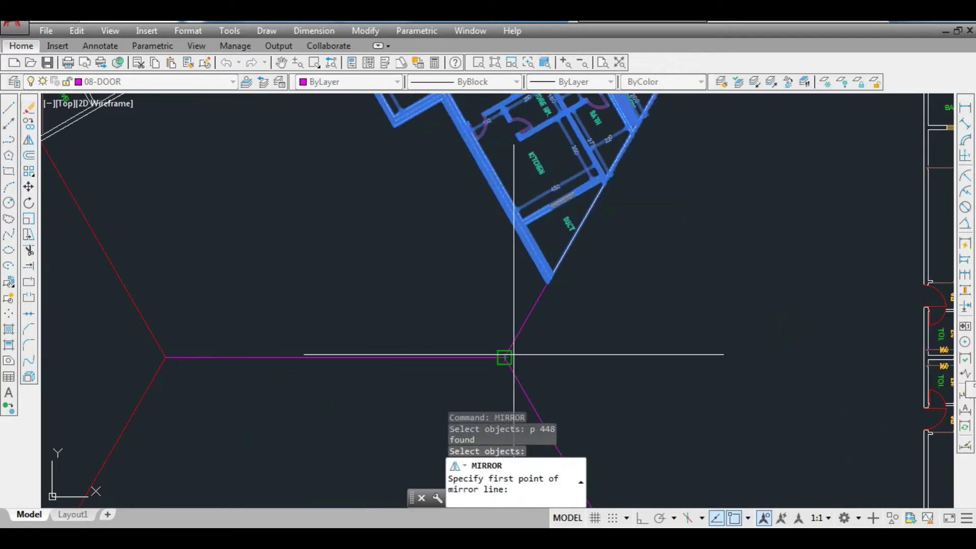
{"action": "left_click", "coordinate": [515, 341]}
{"action": "left_click", "coordinate": [536, 301]}
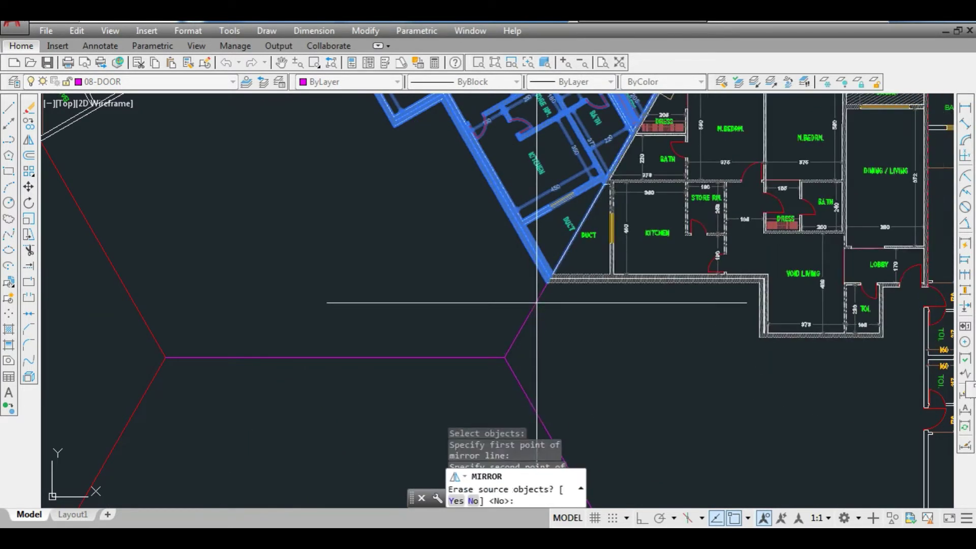
{"action": "type", "text": "n"}
{"action": "key", "text": "Return"}
{"action": "scroll", "coordinate": [506, 342], "scroll_direction": "down", "scroll_amount": 3}
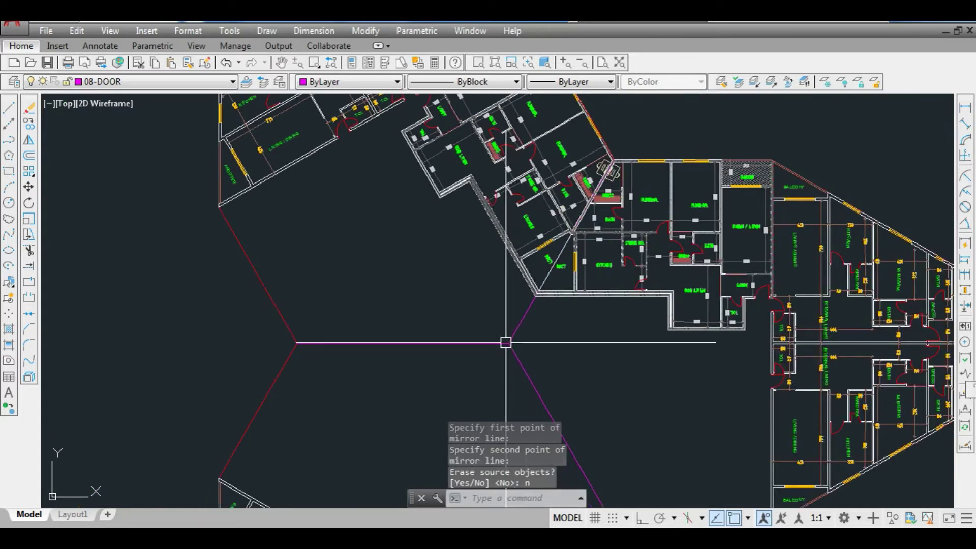
- Mirror the moved apartment about the horizontal centre line toward the lower block, keeping the source
{"action": "type", "text": "m"}
{"action": "key", "text": "Return"}
{"action": "type", "text": "p"}
{"action": "key", "text": "Return"}
{"action": "key", "text": "Return"}
{"action": "left_click", "coordinate": [451, 344]}
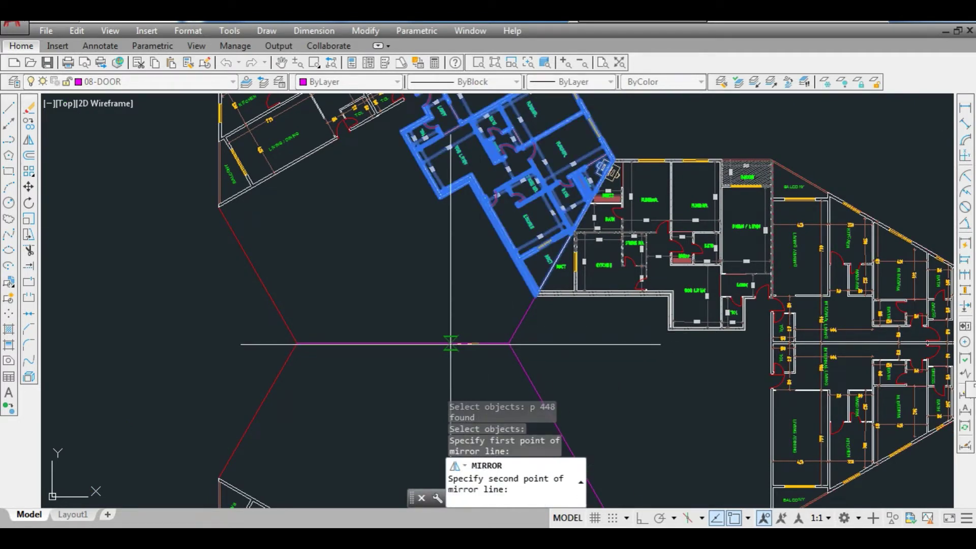
{"action": "left_click", "coordinate": [421, 342]}
{"action": "type", "text": "n"}
{"action": "key", "text": "Return"}
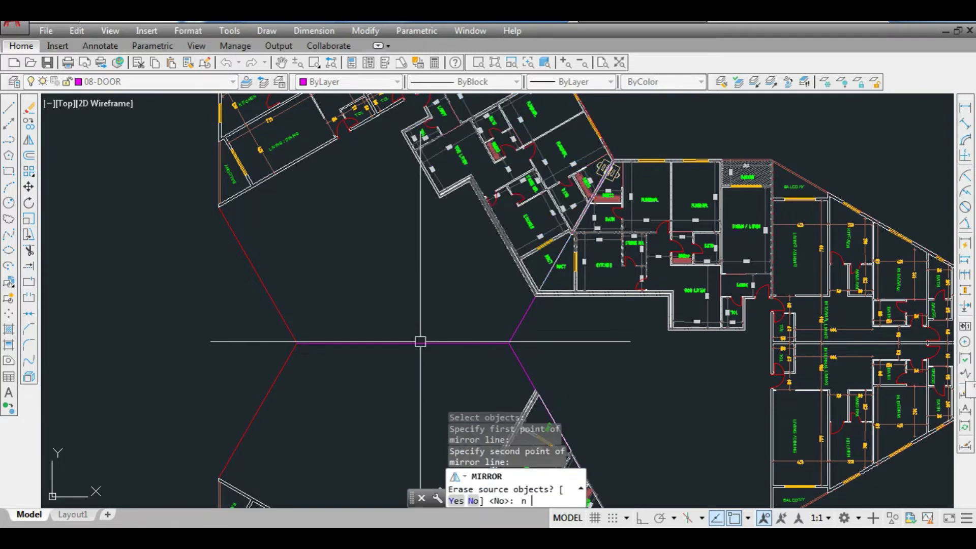
{"action": "scroll", "coordinate": [469, 338], "scroll_direction": "down", "scroll_amount": 3}
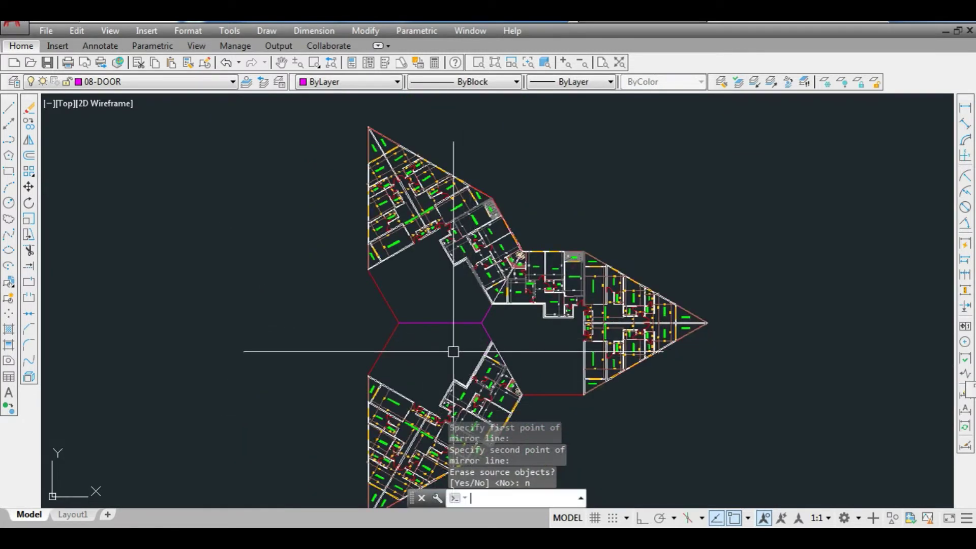
- Mirror the moved apartment about the lower diagonal centre line to the other side of the upper block, keeping the source
{"action": "key", "text": "Return"}
{"action": "type", "text": "p"}
{"action": "key", "text": "Return"}
{"action": "scroll", "coordinate": [480, 345], "scroll_direction": "up", "scroll_amount": 4}
{"action": "key", "text": "Return"}
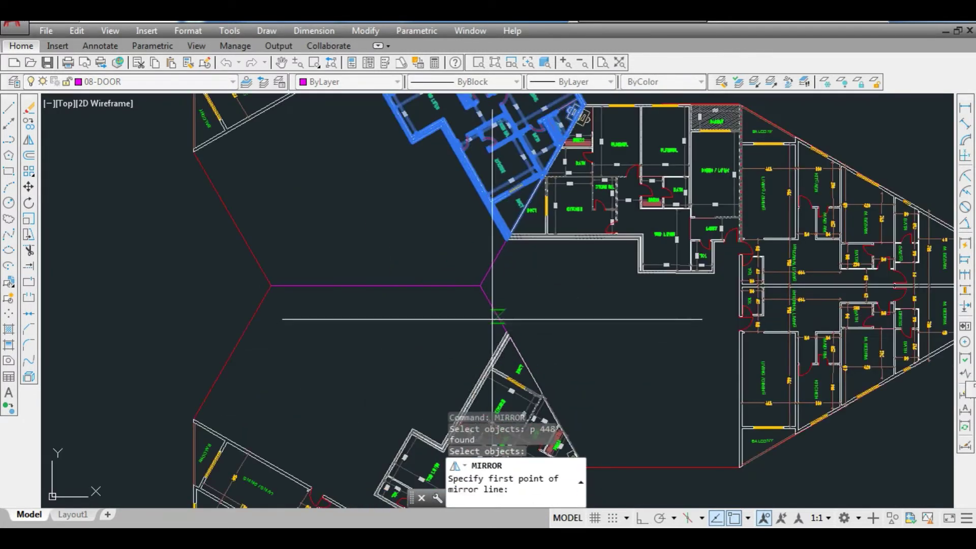
{"action": "left_click", "coordinate": [480, 286]}
{"action": "left_click", "coordinate": [469, 320]}
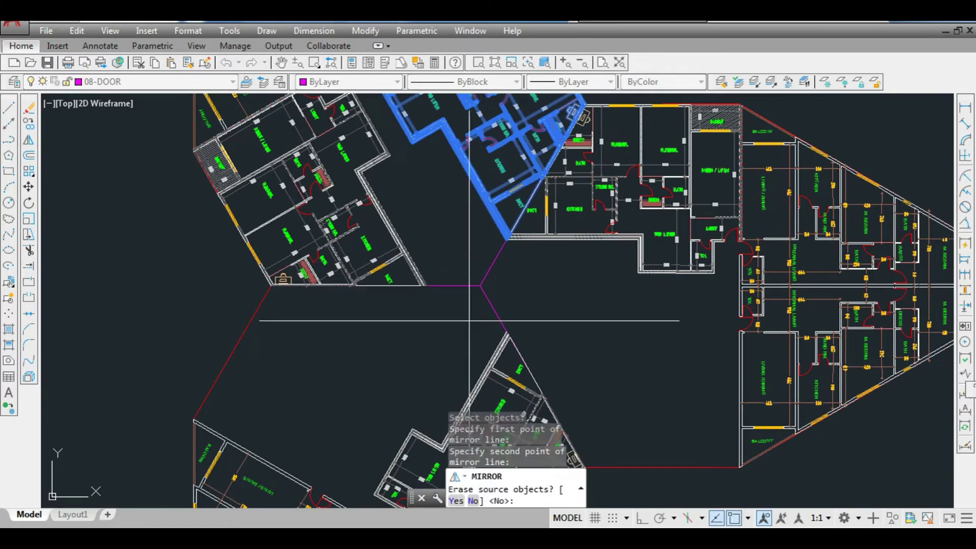
{"action": "type", "text": "n"}
{"action": "key", "text": "Return"}
{"action": "scroll", "coordinate": [469, 323], "scroll_direction": "down", "scroll_amount": 5}
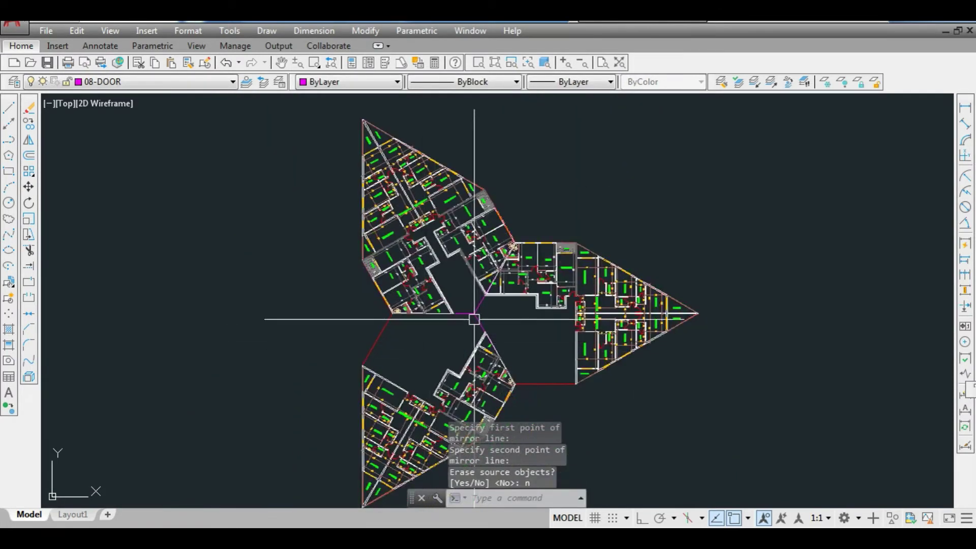
{"action": "scroll", "coordinate": [459, 328], "scroll_direction": "up", "scroll_amount": 2}
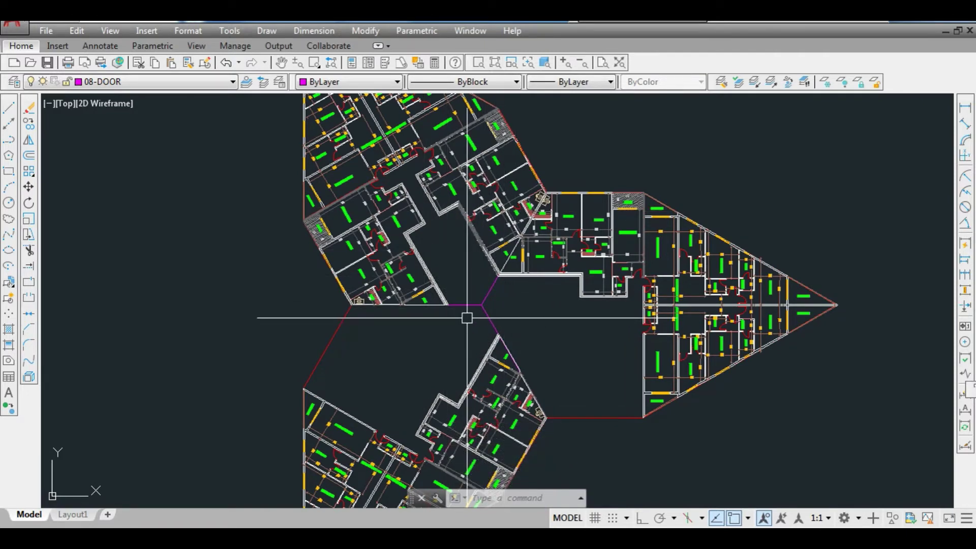
{"action": "key", "text": "Return"}
{"action": "type", "text": "p"}
{"action": "key", "text": "Return"}
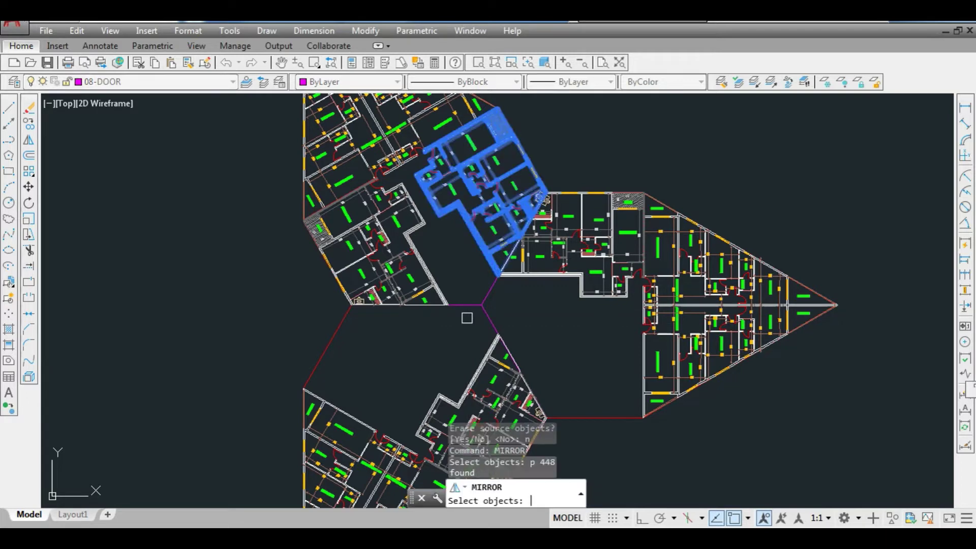
{"action": "key", "text": "Return"}
{"action": "key", "text": "Escape"}
{"action": "key", "text": "Escape"}
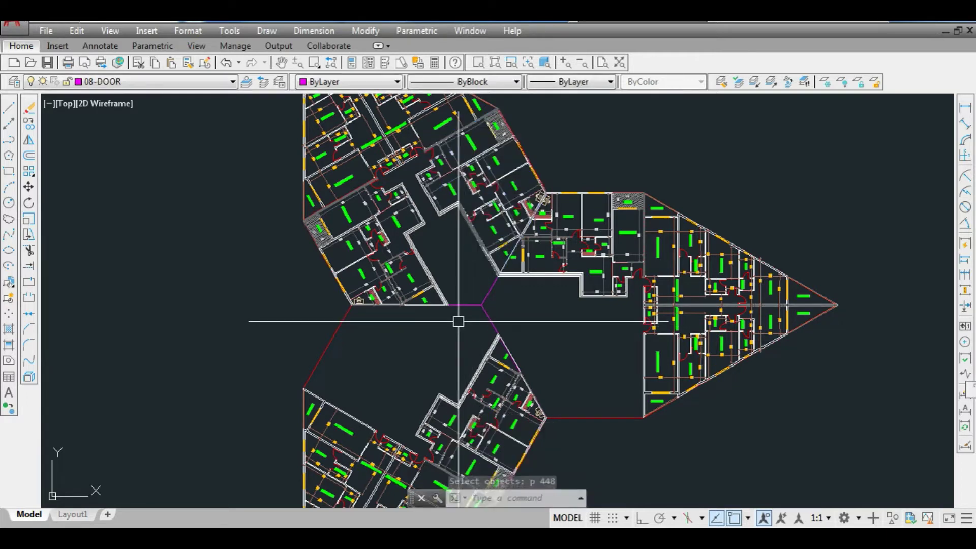
{"action": "type", "text": "co"}
{"action": "key", "text": "Return"}
{"action": "type", "text": "p"}
{"action": "key", "text": "Return"}
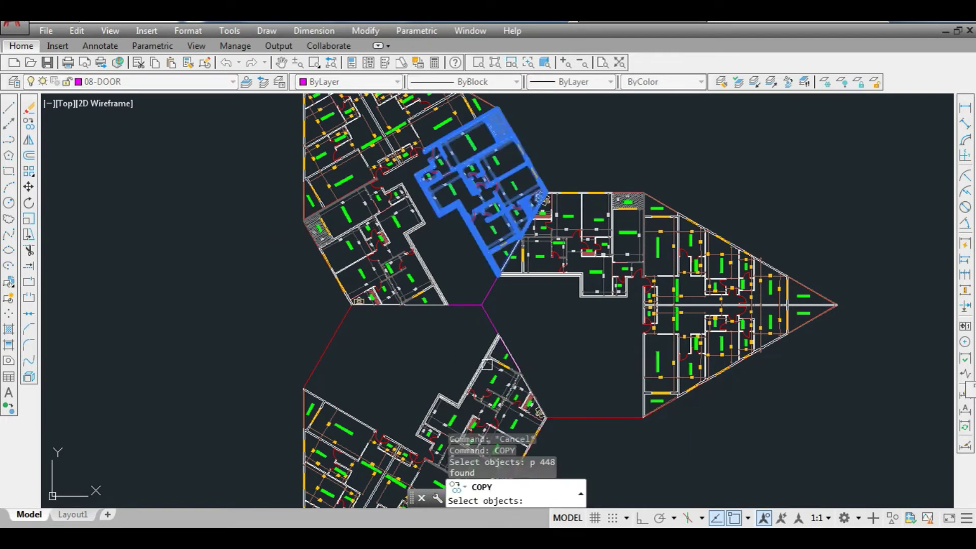
{"action": "key", "text": "Escape"}
{"action": "key", "text": "Escape"}
{"action": "key", "text": "Escape"}
- Mirror the apartment on the upper side of the right-hand wing about the horizontal centre line, keeping the source
{"action": "scroll", "coordinate": [503, 317], "scroll_direction": "up", "scroll_amount": 2}
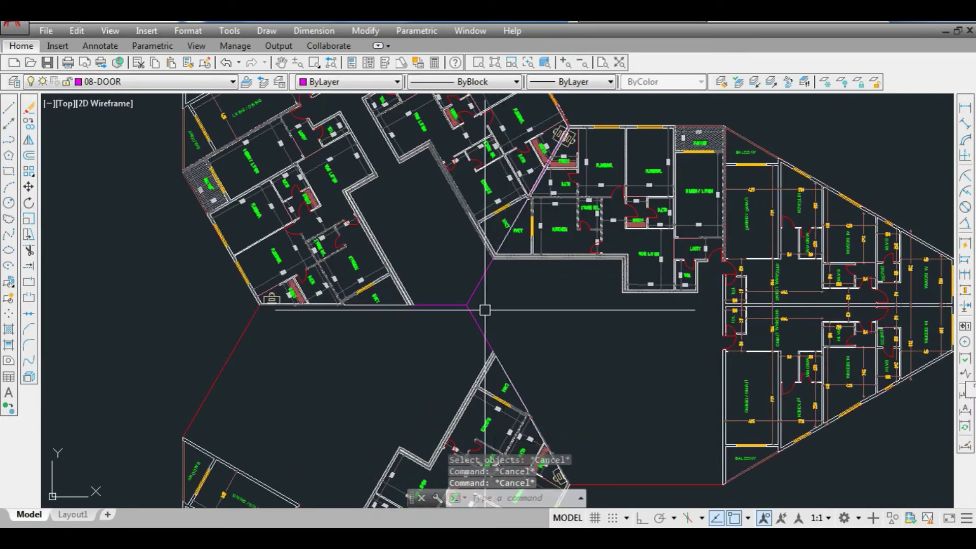
{"action": "left_click", "coordinate": [488, 307]}
{"action": "scroll", "coordinate": [488, 307], "scroll_direction": "down", "scroll_amount": 2}
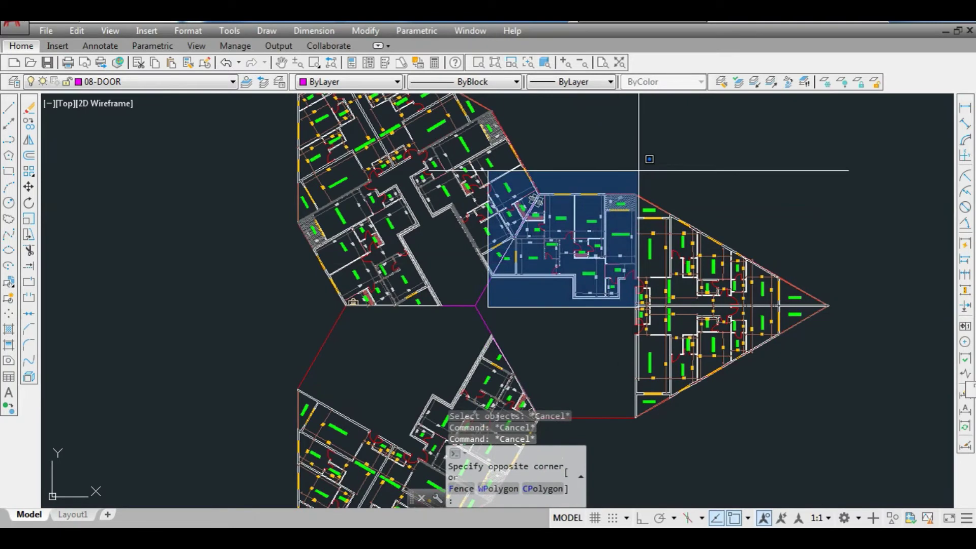
{"action": "scroll", "coordinate": [629, 204], "scroll_direction": "up", "scroll_amount": 1}
{"action": "left_click", "coordinate": [630, 204]}
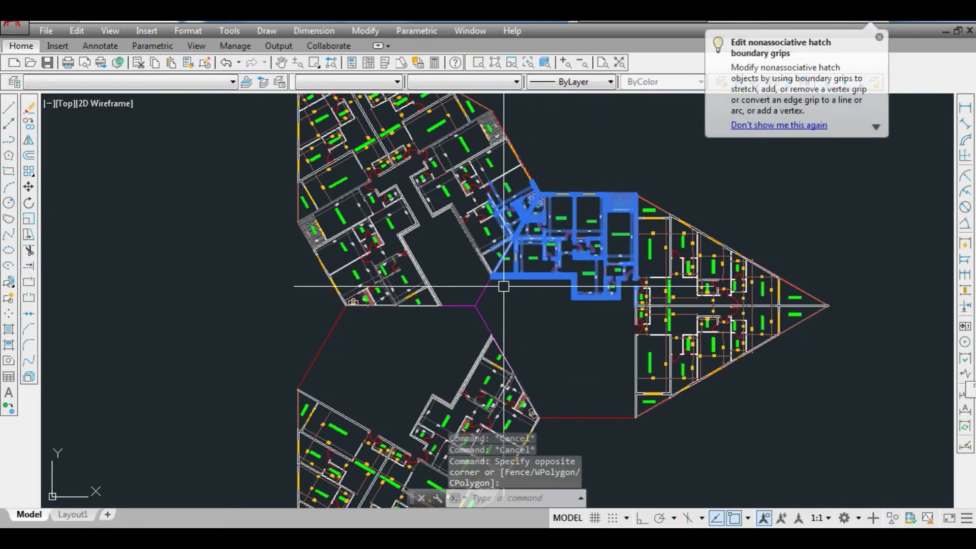
{"action": "type", "text": "mi"}
{"action": "key", "text": "Return"}
{"action": "type", "text": "p"}
{"action": "key", "text": "Return"}
{"action": "scroll", "coordinate": [450, 319], "scroll_direction": "up", "scroll_amount": 4}
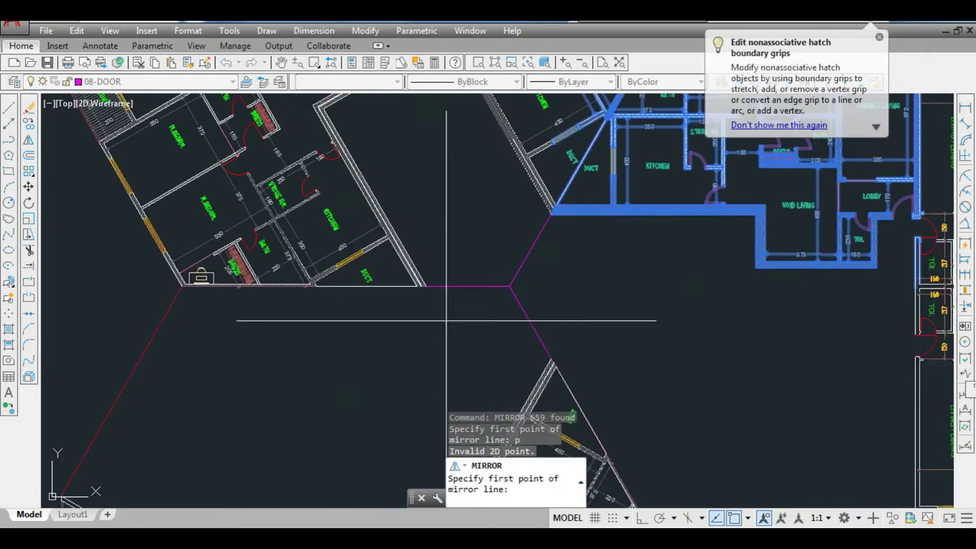
{"action": "left_click", "coordinate": [461, 286]}
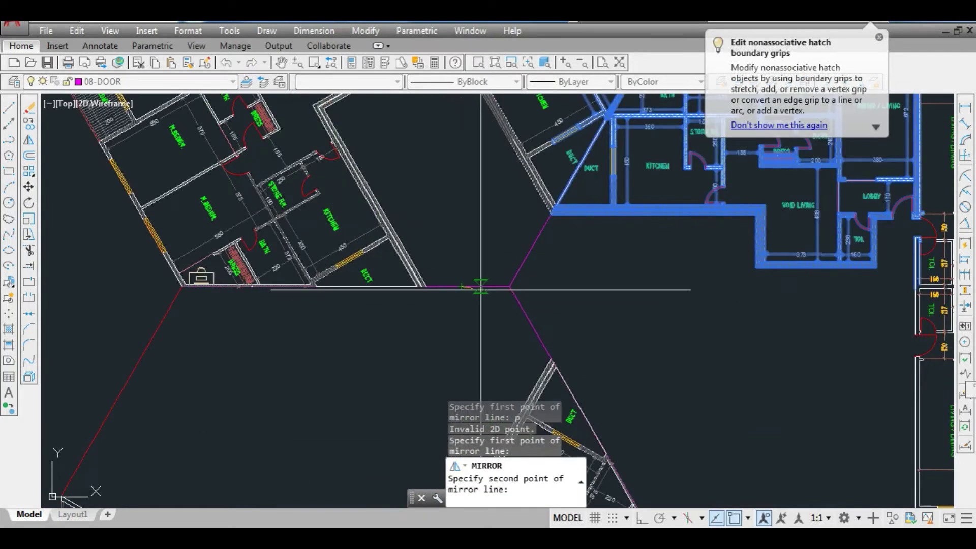
{"action": "left_click", "coordinate": [510, 286]}
{"action": "type", "text": "n"}
{"action": "key", "text": "Return"}
- Delete the stray diagonal dimension in the empty area between the lower block and the centre lines
{"action": "scroll", "coordinate": [507, 280], "scroll_direction": "down", "scroll_amount": 5}
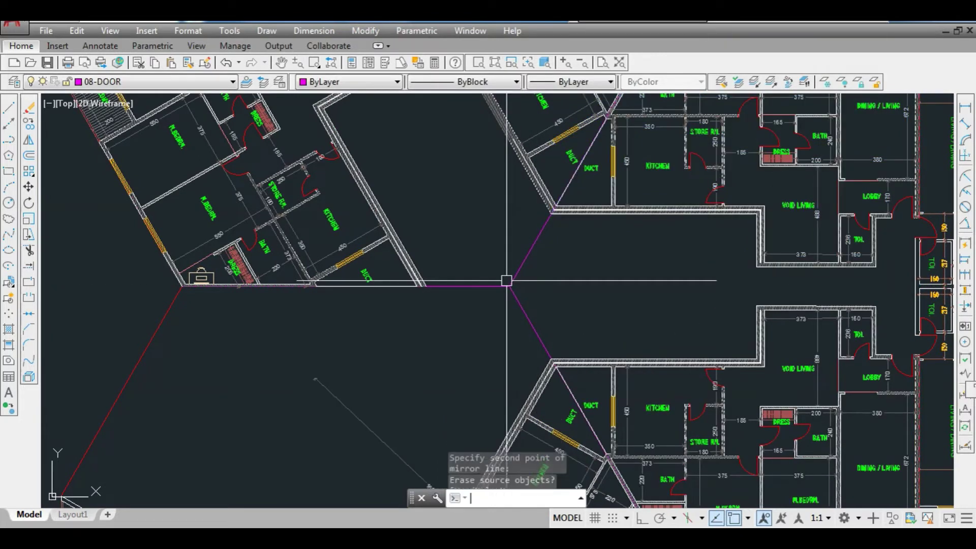
{"action": "left_click", "coordinate": [445, 359]}
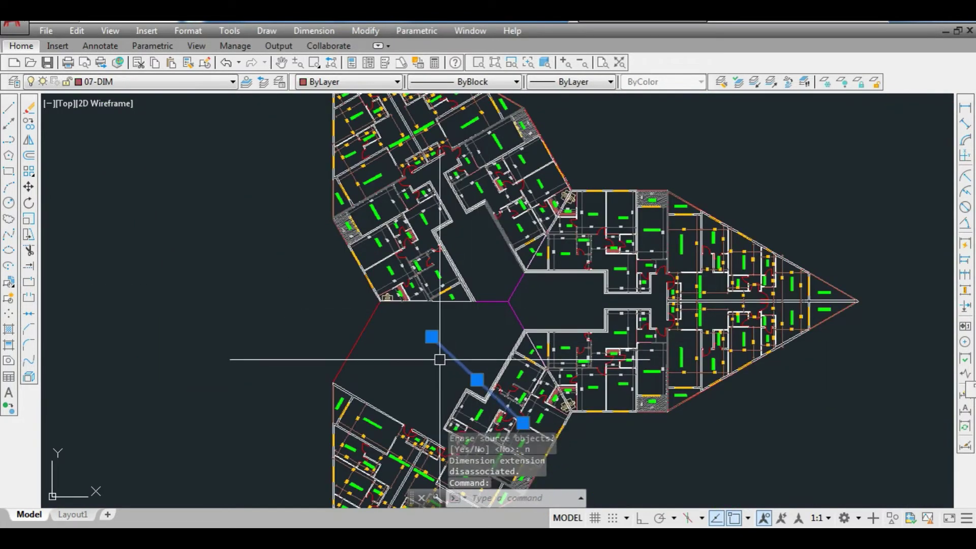
{"action": "key", "text": "Delete"}
- Examine the room layouts and the wall junctions between the mirrored apartments of the right-hand and lower wings
{"action": "scroll", "coordinate": [517, 376], "scroll_direction": "up", "scroll_amount": 5}
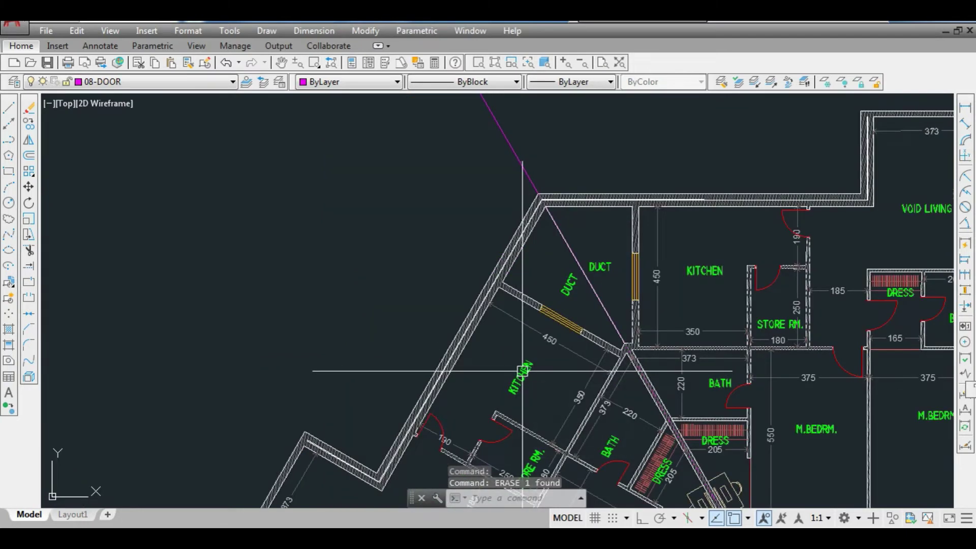
{"action": "scroll", "coordinate": [523, 372], "scroll_direction": "down", "scroll_amount": 2}
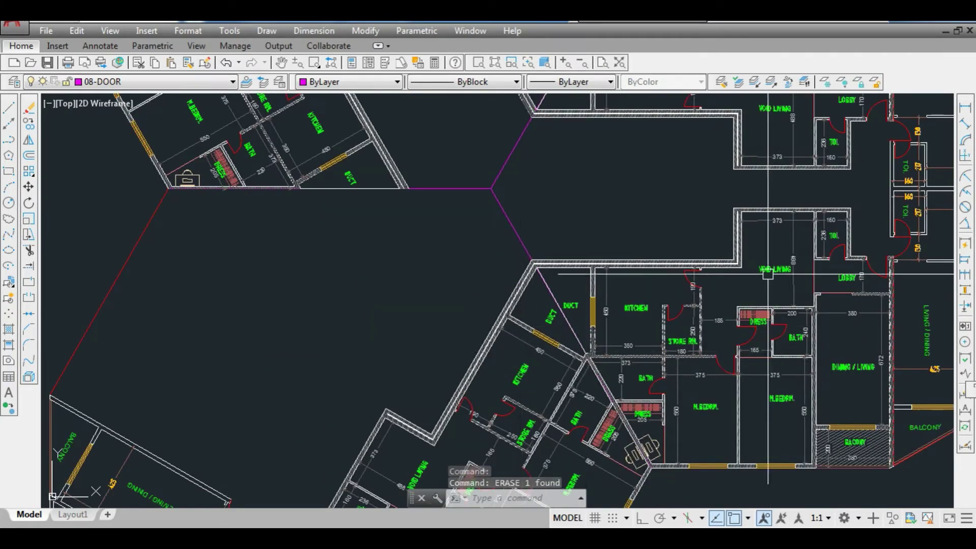
{"action": "scroll", "coordinate": [768, 275], "scroll_direction": "up", "scroll_amount": 6}
{"action": "scroll", "coordinate": [656, 279], "scroll_direction": "down", "scroll_amount": 4}
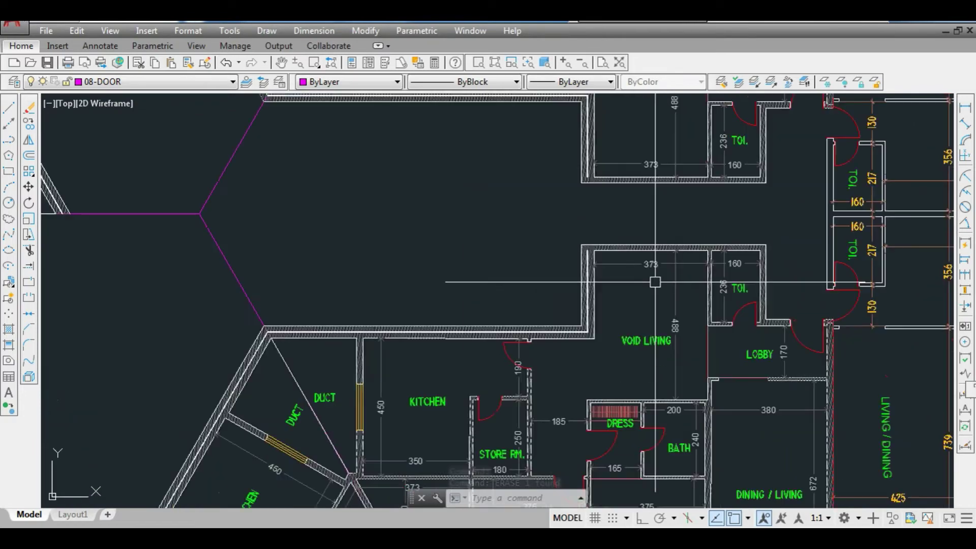
{"action": "scroll", "coordinate": [688, 335], "scroll_direction": "down", "scroll_amount": 4}
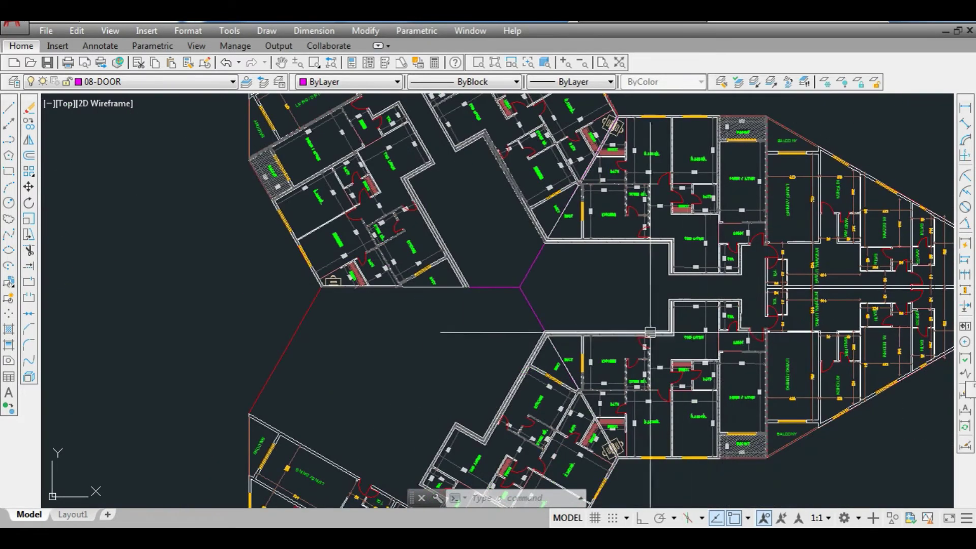
{"action": "scroll", "coordinate": [620, 331], "scroll_direction": "down", "scroll_amount": 2}
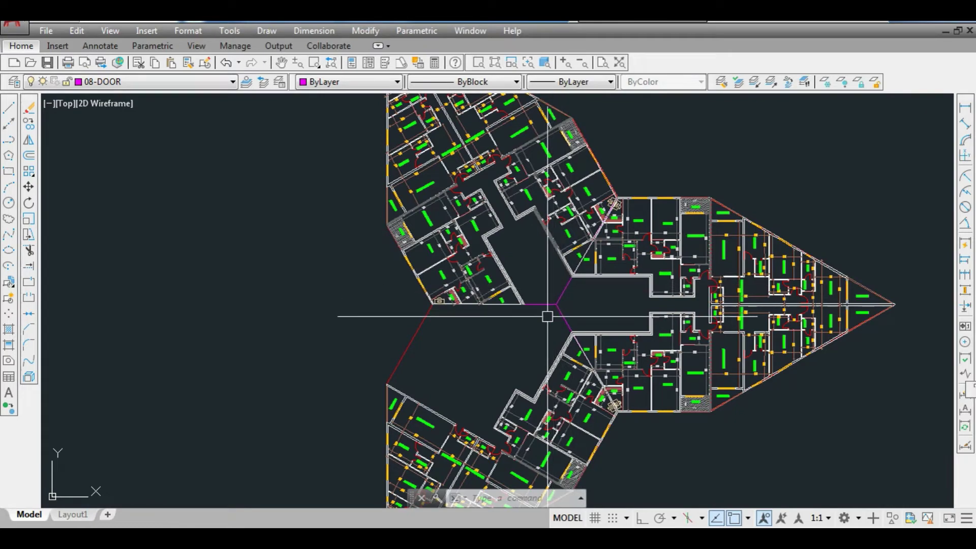
{"action": "scroll", "coordinate": [704, 403], "scroll_direction": "up", "scroll_amount": 5}
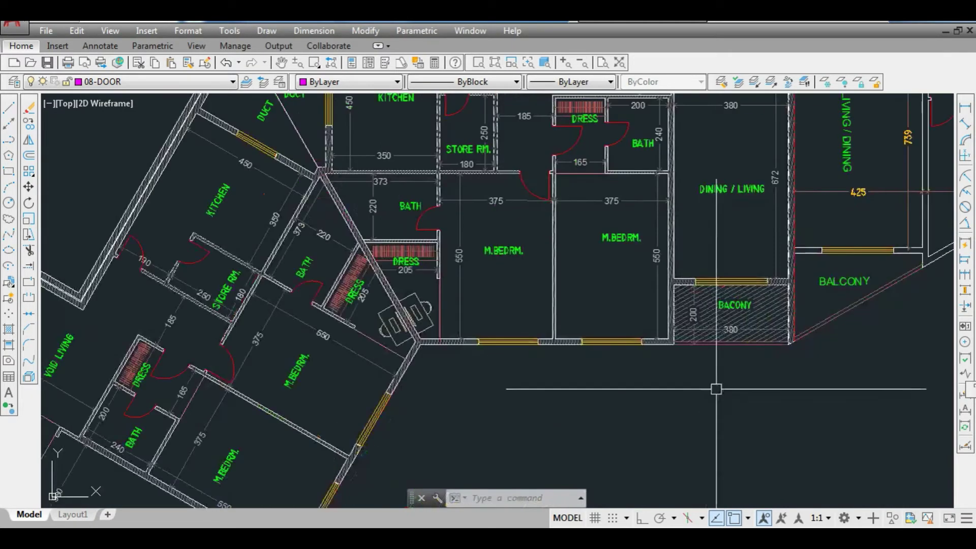
{"action": "scroll", "coordinate": [749, 338], "scroll_direction": "up", "scroll_amount": 2}
{"action": "scroll", "coordinate": [704, 392], "scroll_direction": "down", "scroll_amount": 3}
{"action": "scroll", "coordinate": [705, 392], "scroll_direction": "down", "scroll_amount": 6}
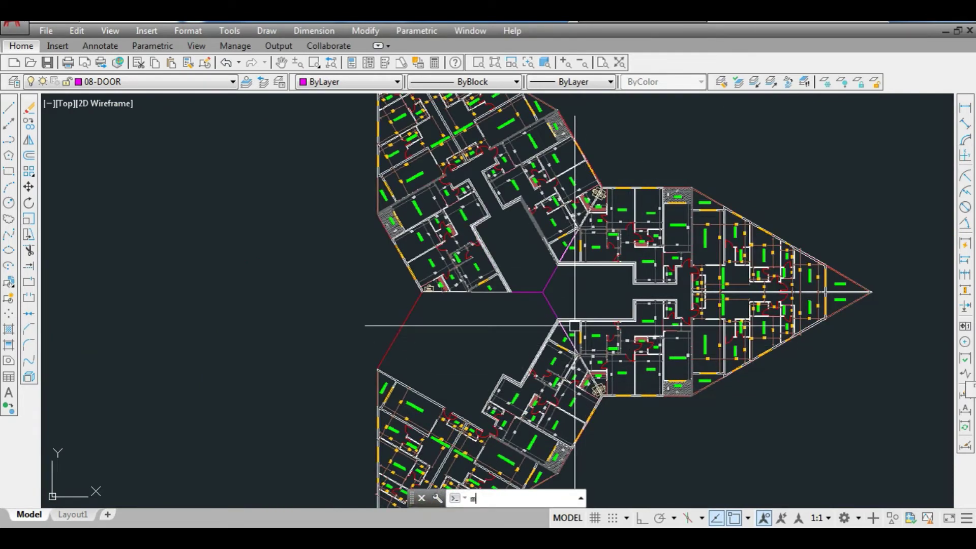
{"action": "type", "text": "i"}
{"action": "key", "text": "Return"}
{"action": "type", "text": "p"}
{"action": "key", "text": "Return"}
{"action": "key", "text": "Escape"}
{"action": "key", "text": "Return"}
{"action": "key", "text": "Escape"}
{"action": "type", "text": "co"}
{"action": "key", "text": "Return"}
{"action": "type", "text": "p"}
{"action": "key", "text": "Return"}
{"action": "key", "text": "Escape"}
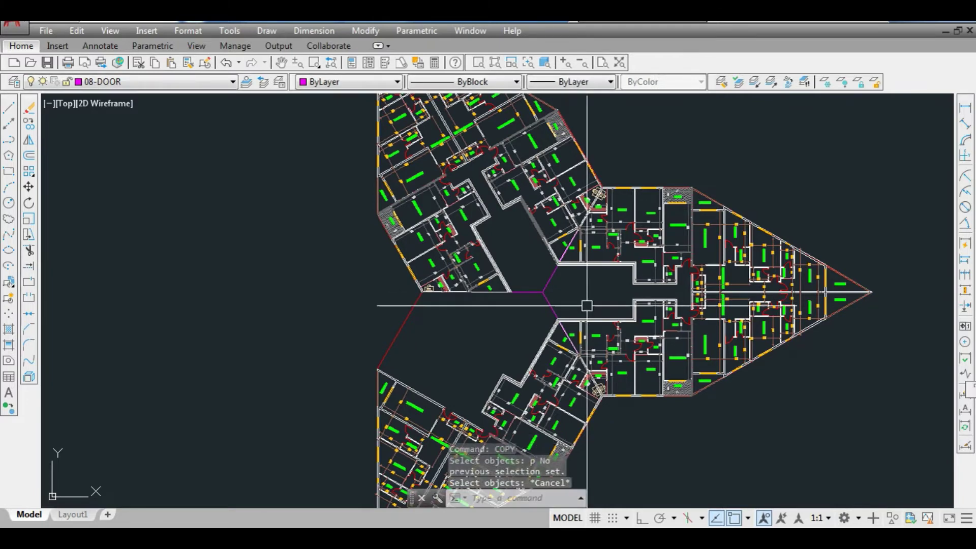
- Undo the last dimension deletion and the last mirror of the right-hand wing's apartment
{"action": "scroll", "coordinate": [587, 306], "scroll_direction": "up", "scroll_amount": 5}
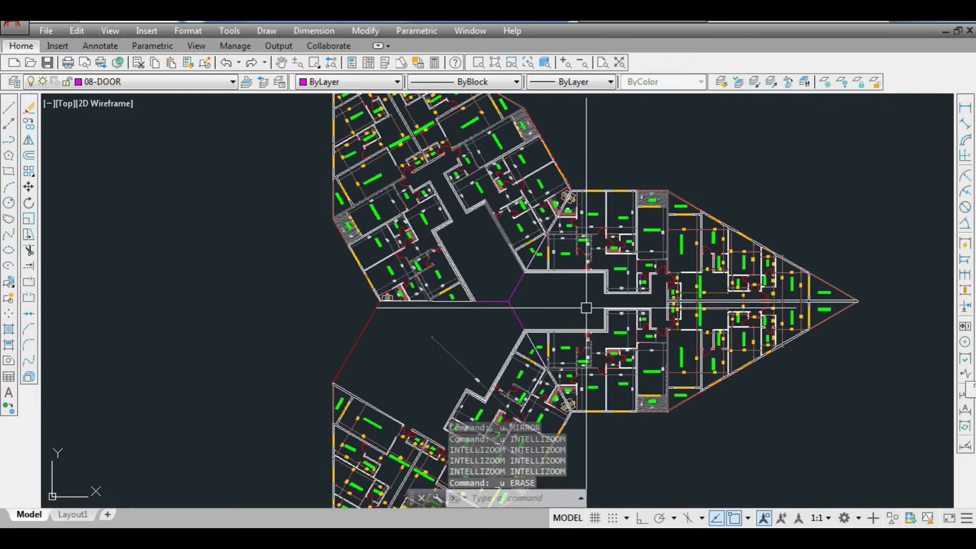
{"action": "key", "text": "ctrl+z"}
{"action": "key", "text": "ctrl+z"}
{"action": "key", "text": "ctrl+z"}
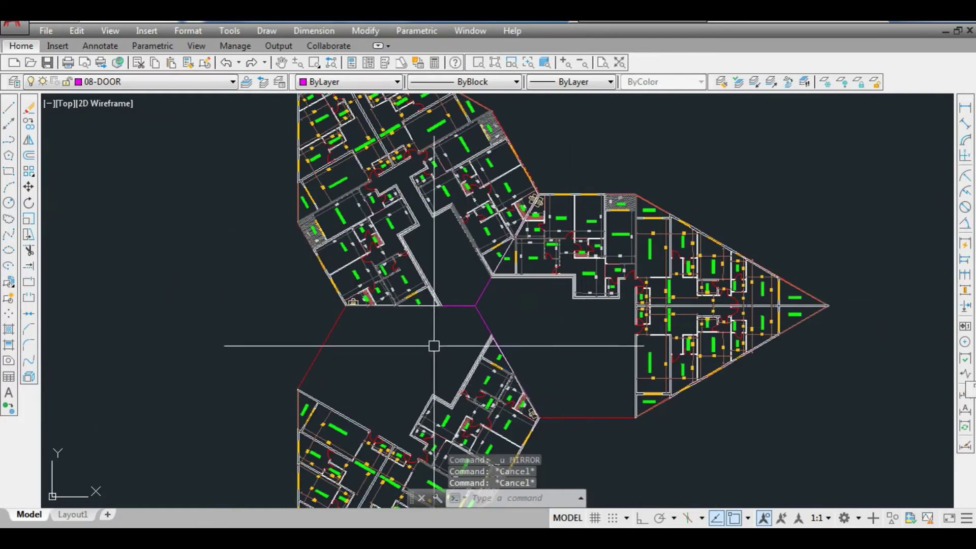
- Paste the copied apartment into the empty space outside the three-winged layout, to the left of the lower block
{"action": "scroll", "coordinate": [435, 346], "scroll_direction": "down", "scroll_amount": 2}
{"action": "scroll", "coordinate": [447, 327], "scroll_direction": "up", "scroll_amount": 1}
{"action": "scroll", "coordinate": [447, 338], "scroll_direction": "down", "scroll_amount": 1}
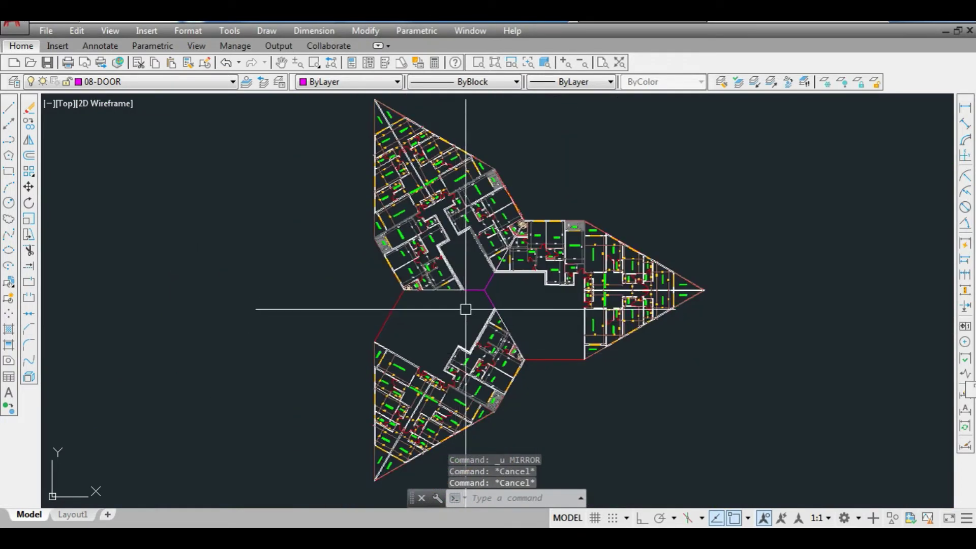
{"action": "scroll", "coordinate": [472, 285], "scroll_direction": "down", "scroll_amount": 4}
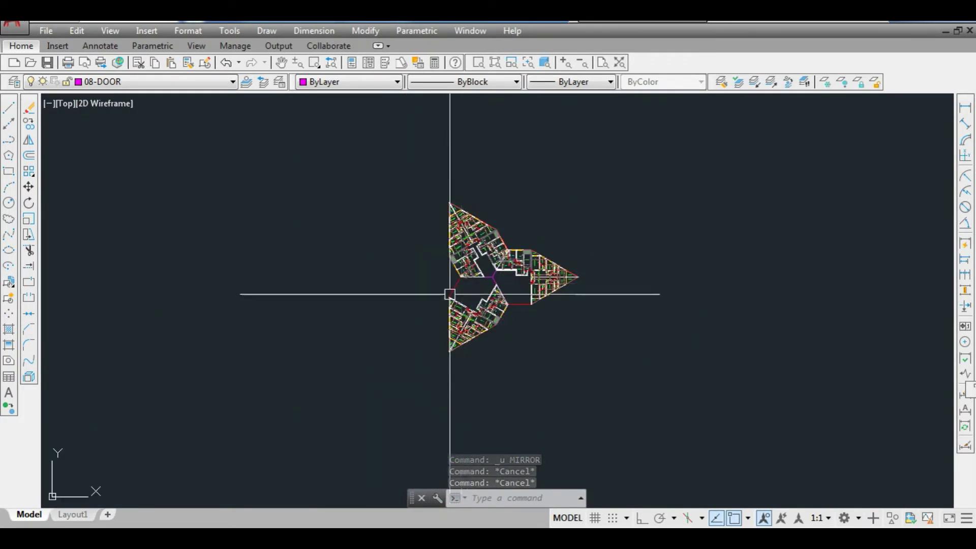
{"action": "key", "text": "ctrl+v"}
{"action": "left_click", "coordinate": [384, 321]}
- Rotate the pasted apartment by about 113° counterclockwise about a point near its upper edge
{"action": "scroll", "coordinate": [384, 322], "scroll_direction": "up", "scroll_amount": 2}
{"action": "left_click", "coordinate": [349, 281]}
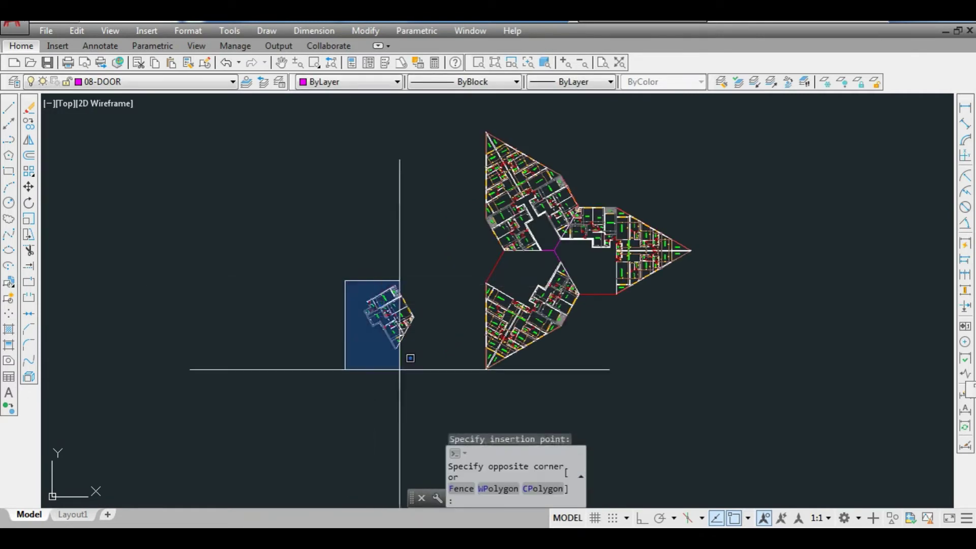
{"action": "left_click", "coordinate": [404, 373]}
{"action": "type", "text": "r"}
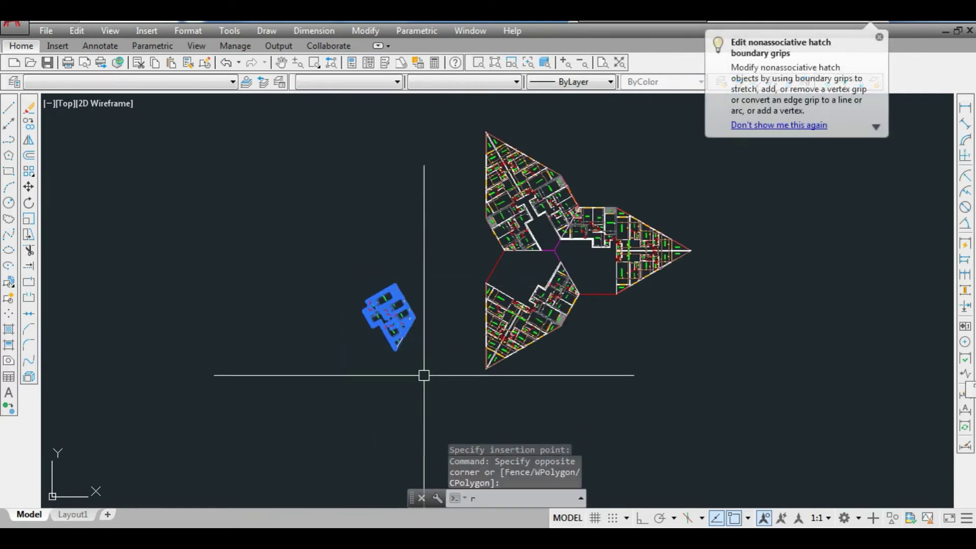
{"action": "type", "text": "o"}
{"action": "key", "text": "Return"}
{"action": "scroll", "coordinate": [414, 342], "scroll_direction": "up", "scroll_amount": 2}
{"action": "left_click", "coordinate": [389, 279]}
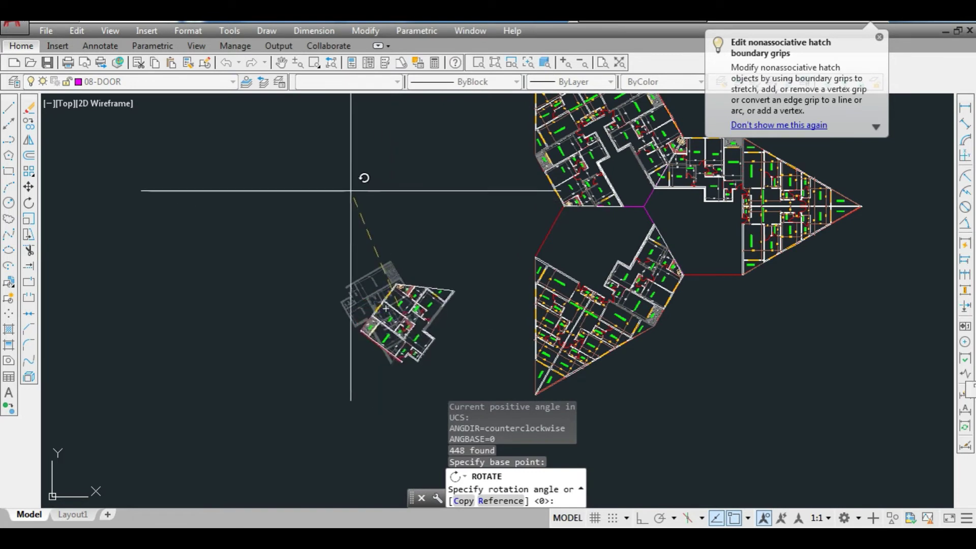
{"action": "left_click", "coordinate": [351, 189]}
- Move the rotated apartment by its outer duct corner onto the upper block apartment's duct corner on the horizontal centre line
{"action": "left_click", "coordinate": [319, 237]}
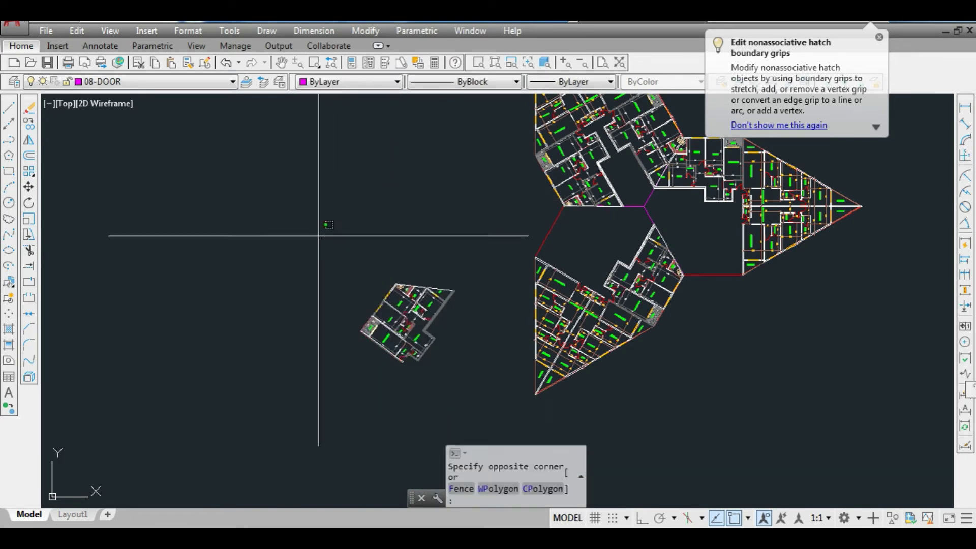
{"action": "left_click", "coordinate": [477, 386]}
{"action": "type", "text": "m"}
{"action": "key", "text": "Return"}
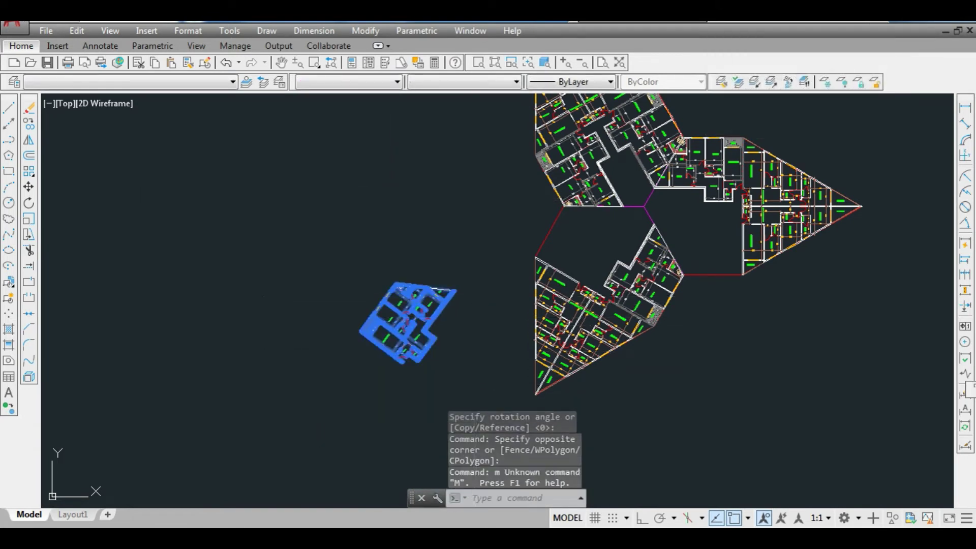
{"action": "type", "text": "move"}
{"action": "key", "text": "Return"}
{"action": "scroll", "coordinate": [458, 288], "scroll_direction": "up", "scroll_amount": 5}
{"action": "left_click", "coordinate": [413, 278]}
{"action": "scroll", "coordinate": [402, 350], "scroll_direction": "down", "scroll_amount": 5}
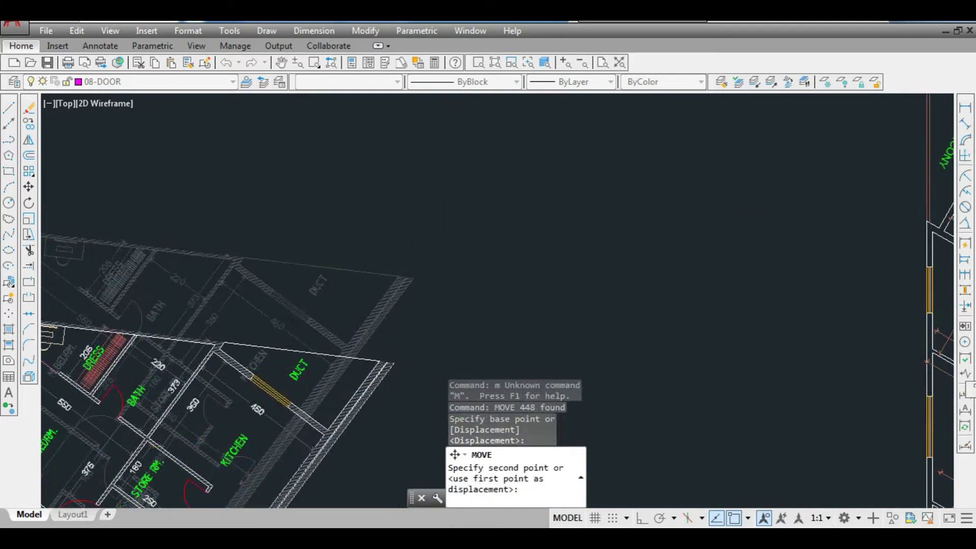
{"action": "scroll", "coordinate": [676, 204], "scroll_direction": "up", "scroll_amount": 6}
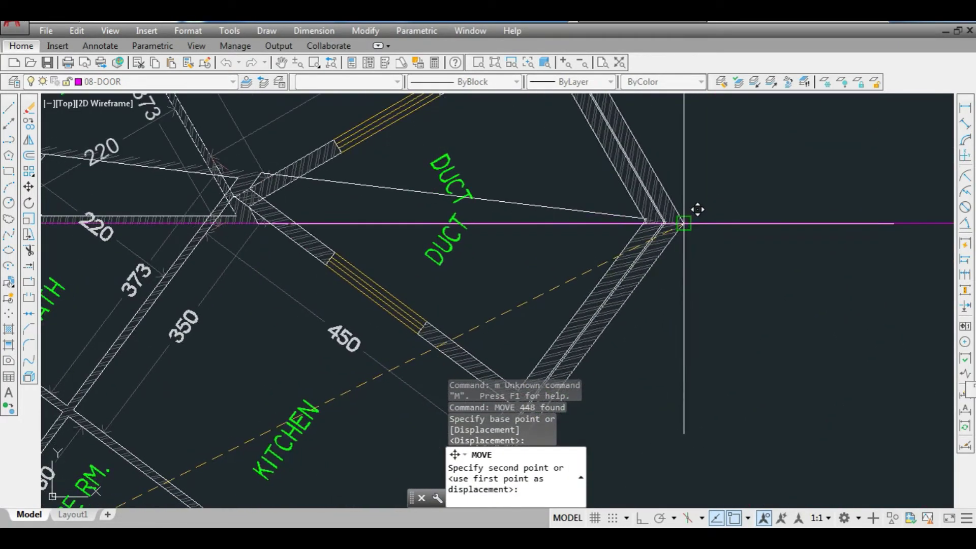
{"action": "left_click", "coordinate": [683, 224]}
{"action": "type", "text": "mi"}
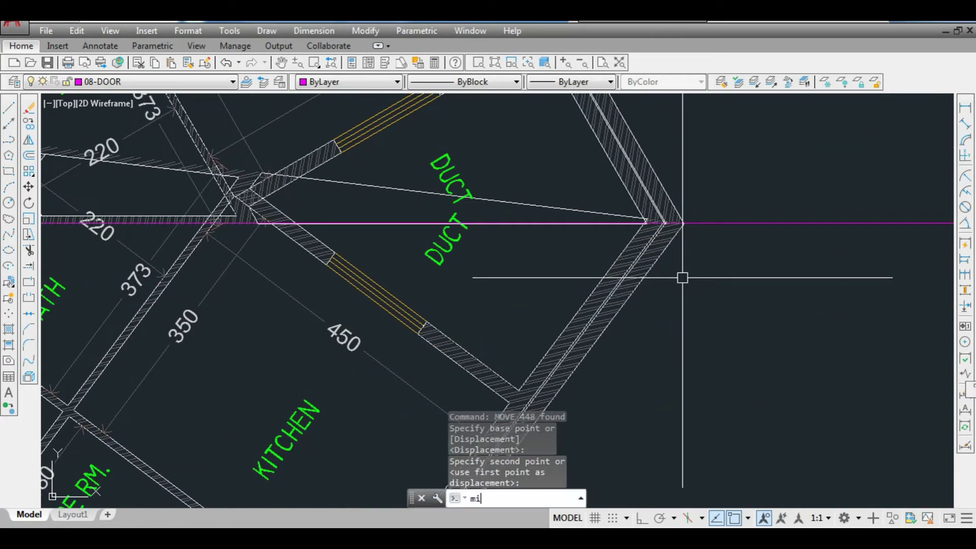
{"action": "key", "text": "Return"}
{"action": "type", "text": "p"}
{"action": "key", "text": "Return"}
{"action": "key", "text": "Return"}
{"action": "left_click", "coordinate": [682, 224]}
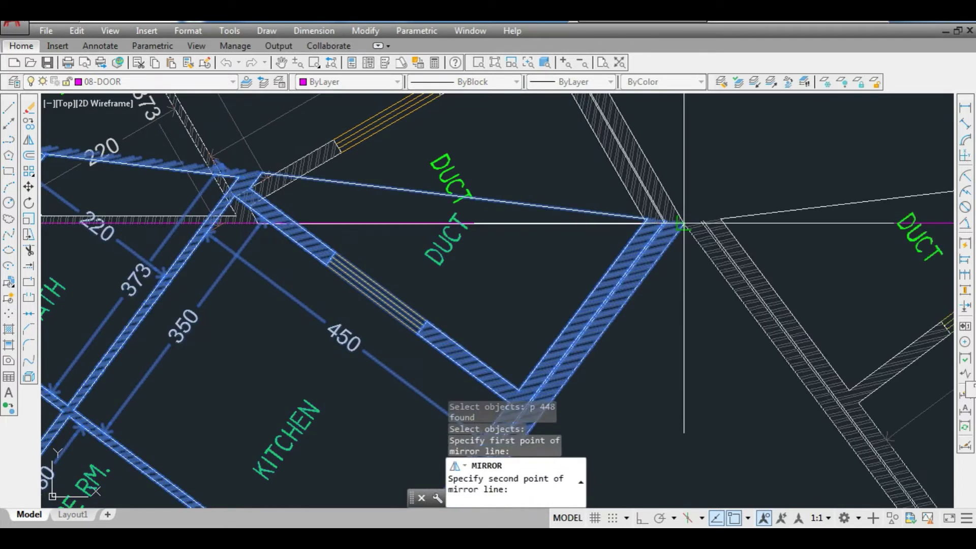
{"action": "key", "text": "Escape"}
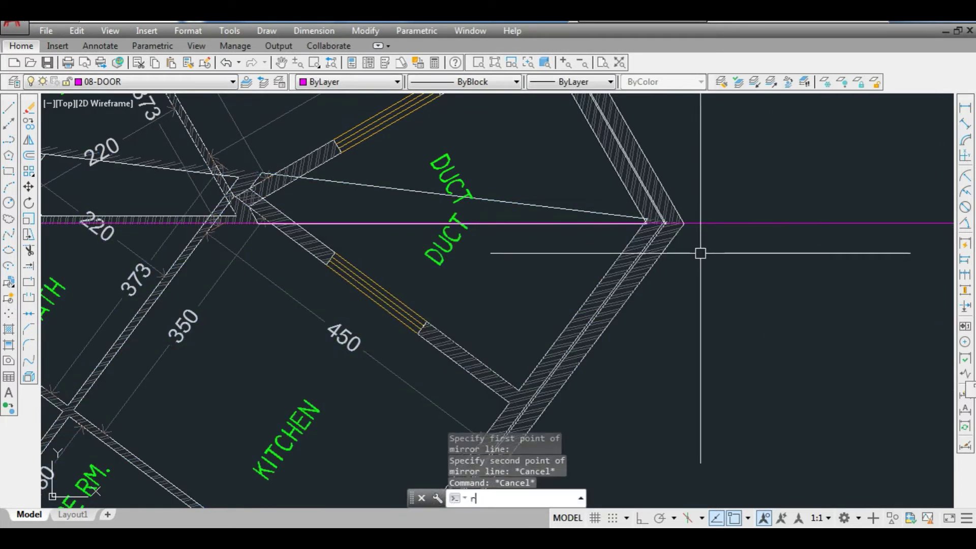
{"action": "type", "text": "Rpref"}
{"action": "key", "text": "Return"}
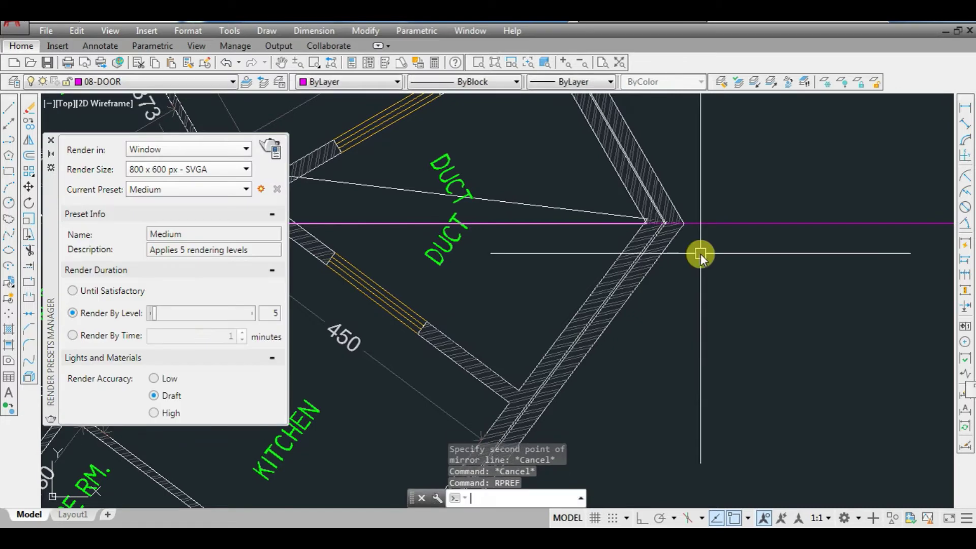
{"action": "left_click", "coordinate": [51, 140]}
- Rotate the moved apartment by reference about its duct corner, bringing its outer dressing-room corner onto the horizontal centre line's outer end
{"action": "type", "text": "ro"}
{"action": "key", "text": "Return"}
{"action": "type", "text": "p"}
{"action": "key", "text": "Return"}
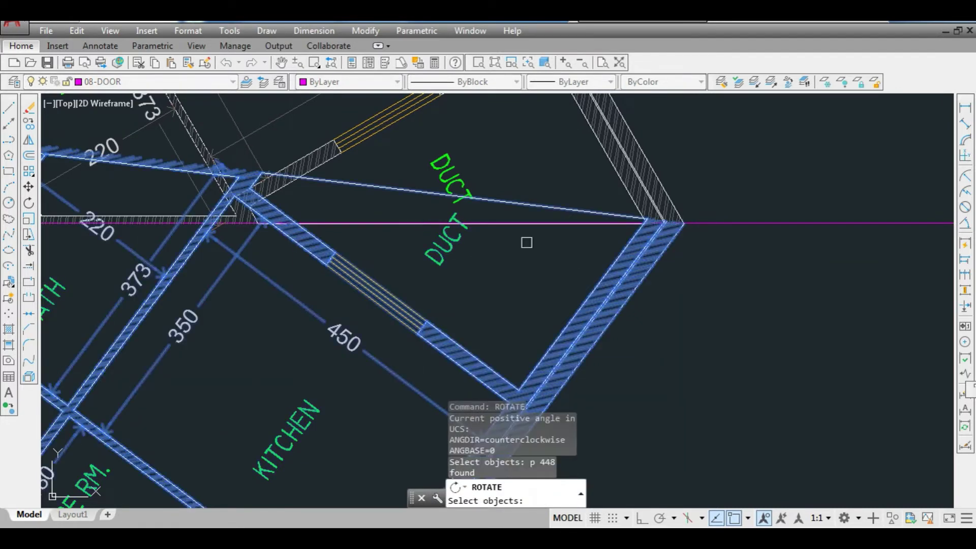
{"action": "key", "text": "Return"}
{"action": "left_click", "coordinate": [683, 223]}
{"action": "type", "text": "r"}
{"action": "key", "text": "Return"}
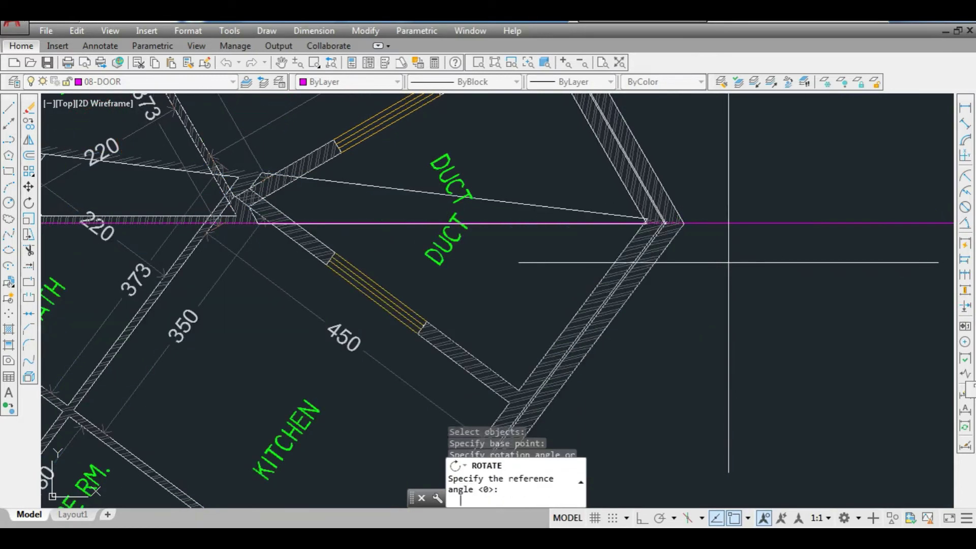
{"action": "left_click", "coordinate": [682, 223]}
{"action": "scroll", "coordinate": [683, 223], "scroll_direction": "down", "scroll_amount": 5}
{"action": "scroll", "coordinate": [589, 246], "scroll_direction": "up", "scroll_amount": 6}
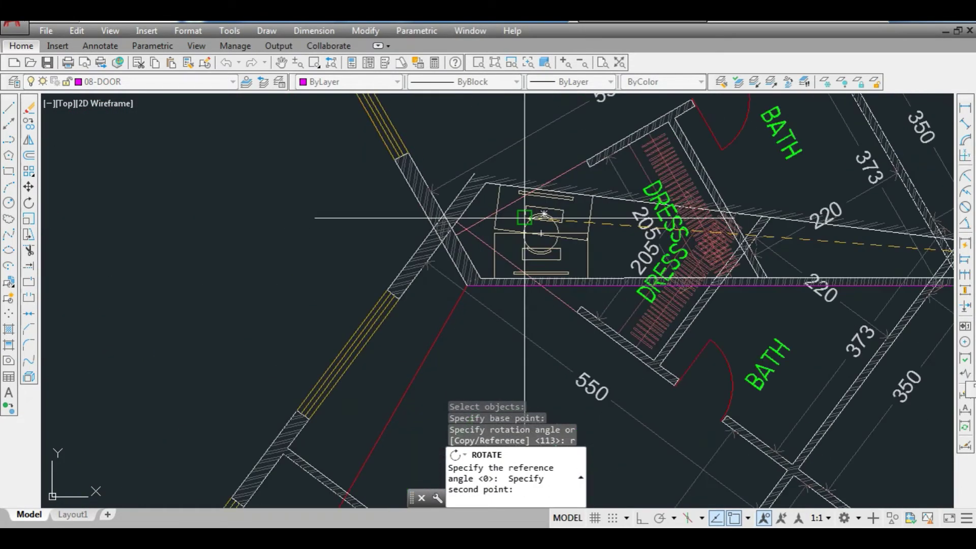
{"action": "left_click", "coordinate": [453, 156]}
{"action": "scroll", "coordinate": [447, 276], "scroll_direction": "down", "scroll_amount": 3}
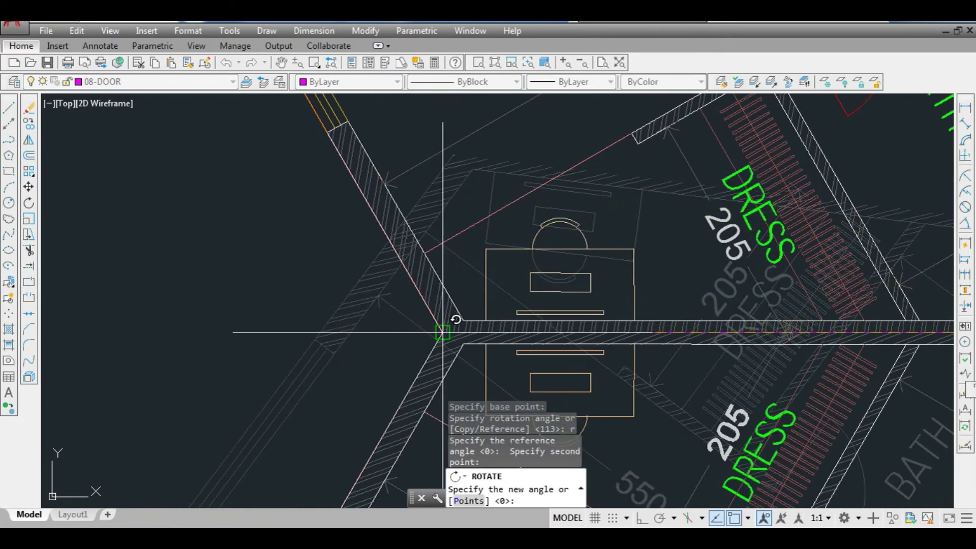
{"action": "left_click", "coordinate": [434, 301]}
{"action": "scroll", "coordinate": [414, 295], "scroll_direction": "down", "scroll_amount": 2}
{"action": "scroll", "coordinate": [414, 295], "scroll_direction": "down", "scroll_amount": 3}
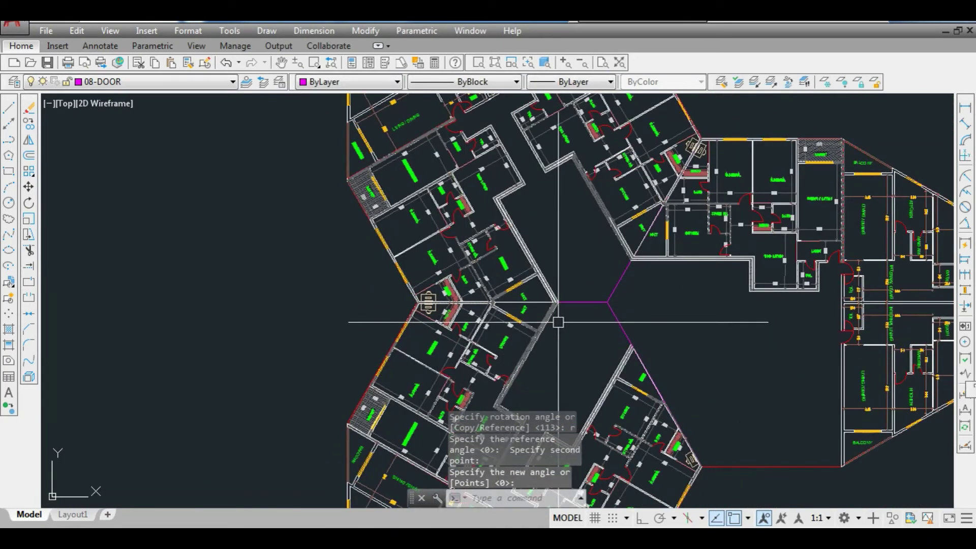
{"action": "type", "text": "mi"}
{"action": "key", "text": "Return"}
{"action": "type", "text": "p"}
{"action": "key", "text": "Return"}
{"action": "key", "text": "Return"}
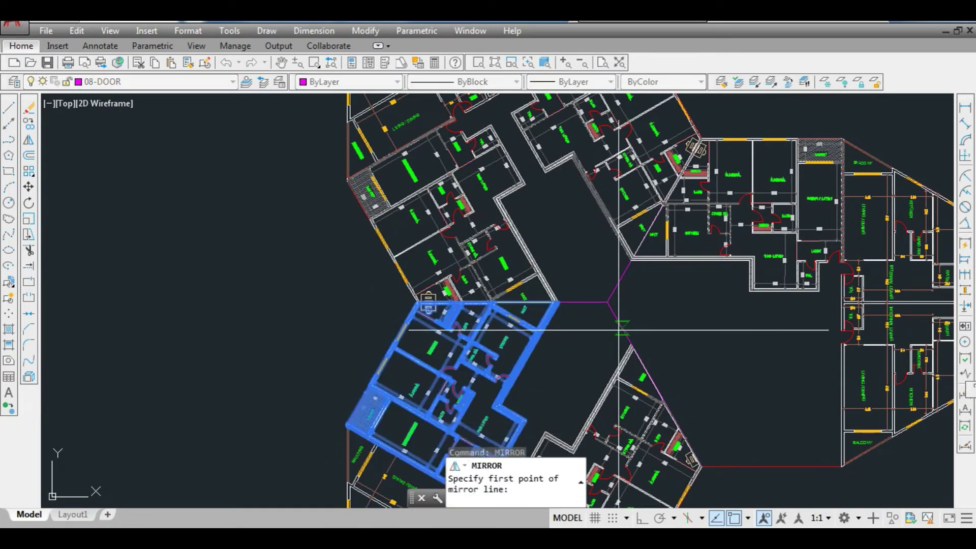
{"action": "left_click", "coordinate": [620, 327]}
{"action": "key", "text": "Escape"}
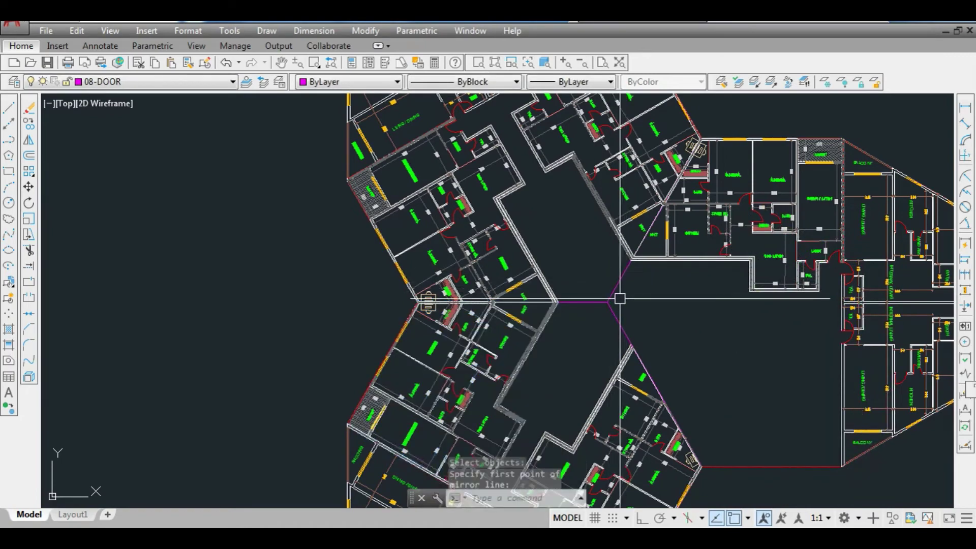
{"action": "type", "text": "mi"}
{"action": "key", "text": "Return"}
{"action": "type", "text": "p"}
{"action": "key", "text": "Return"}
{"action": "key", "text": "Return"}
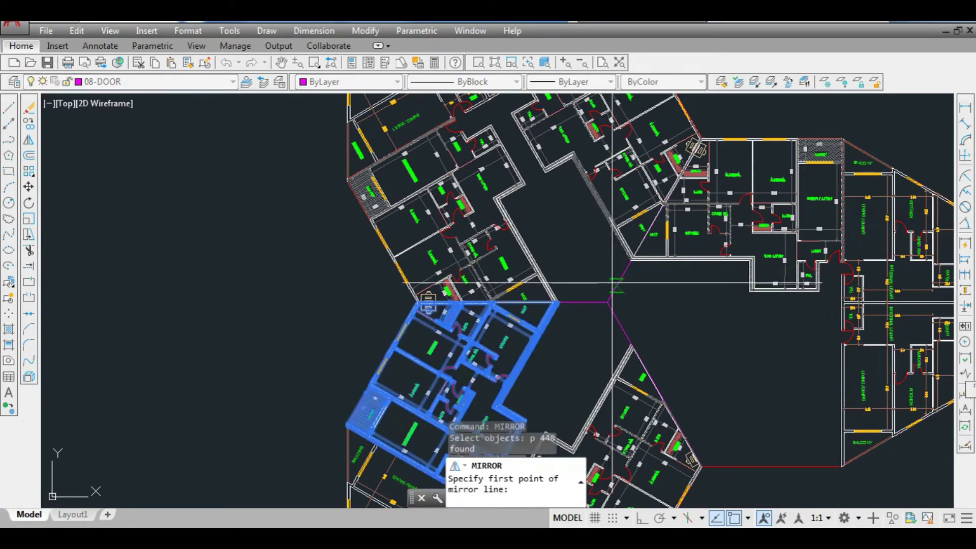
{"action": "left_click", "coordinate": [606, 303]}
{"action": "scroll", "coordinate": [607, 303], "scroll_direction": "up", "scroll_amount": 3}
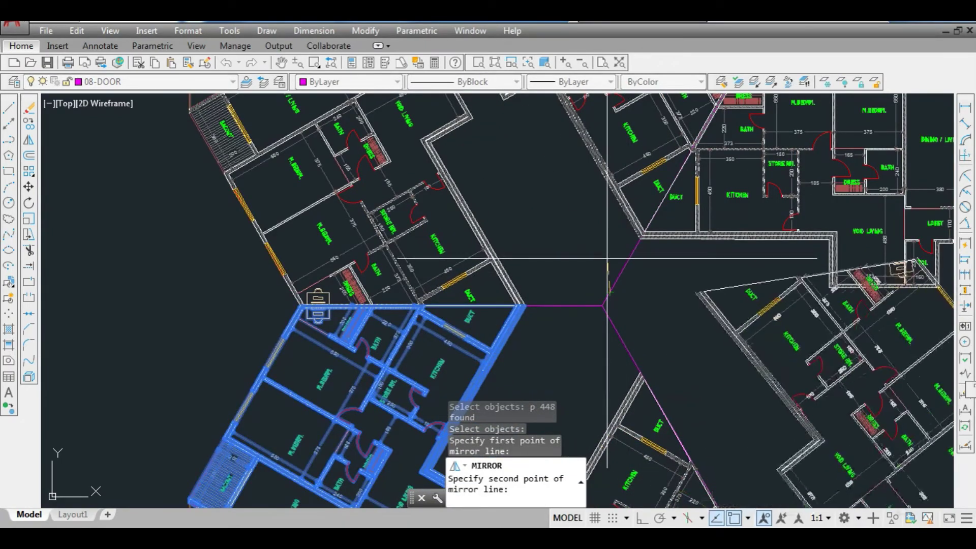
{"action": "key", "text": "Escape"}
{"action": "type", "text": "mi"}
{"action": "key", "text": "Return"}
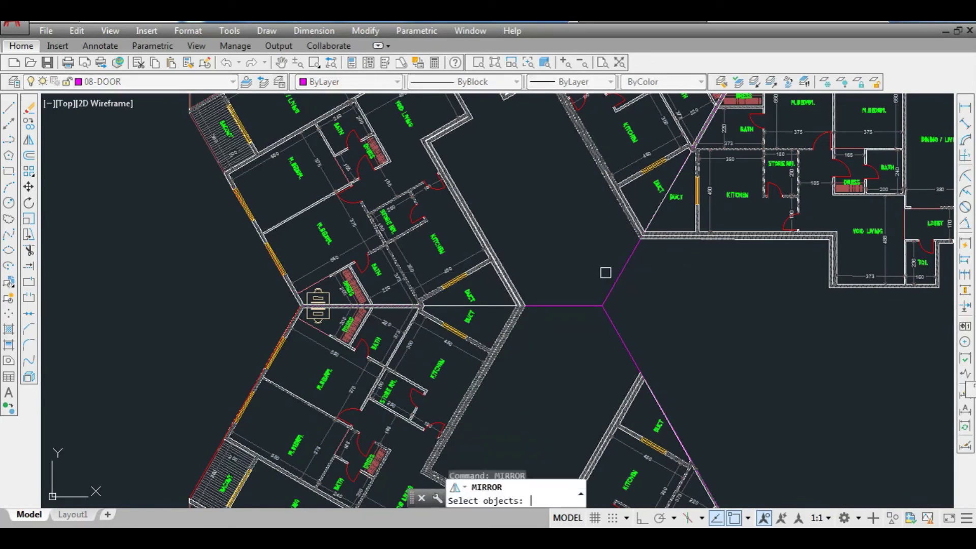
{"action": "type", "text": "p"}
{"action": "key", "text": "Return"}
{"action": "key", "text": "Return"}
{"action": "left_click", "coordinate": [580, 304]}
{"action": "scroll", "coordinate": [559, 307], "scroll_direction": "down", "scroll_amount": 5}
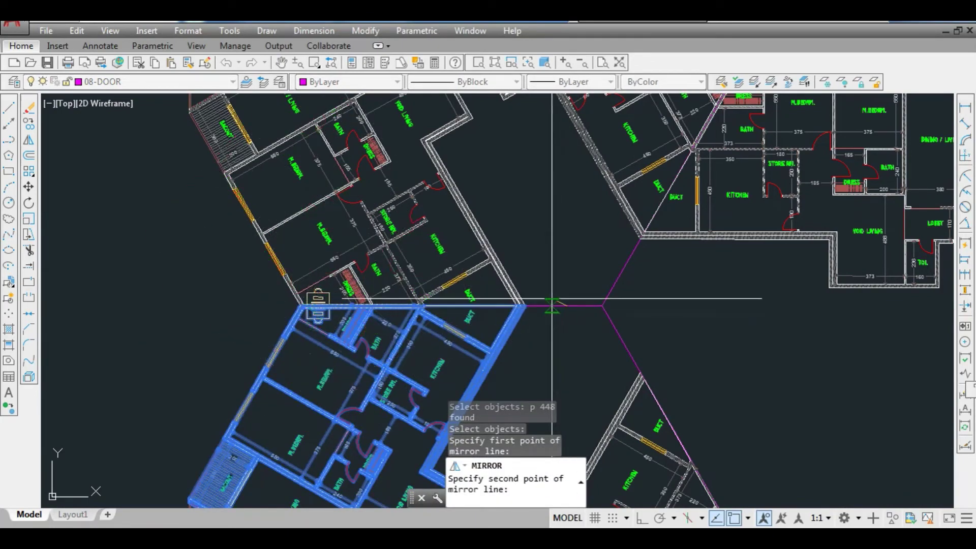
{"action": "scroll", "coordinate": [598, 285], "scroll_direction": "up", "scroll_amount": 4}
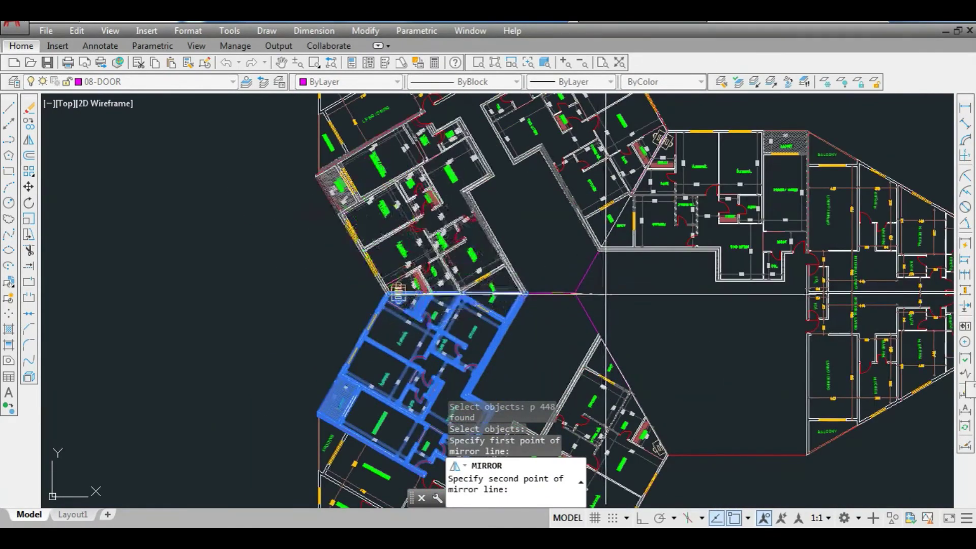
{"action": "key", "text": "Escape"}
{"action": "scroll", "coordinate": [615, 292], "scroll_direction": "down", "scroll_amount": 2}
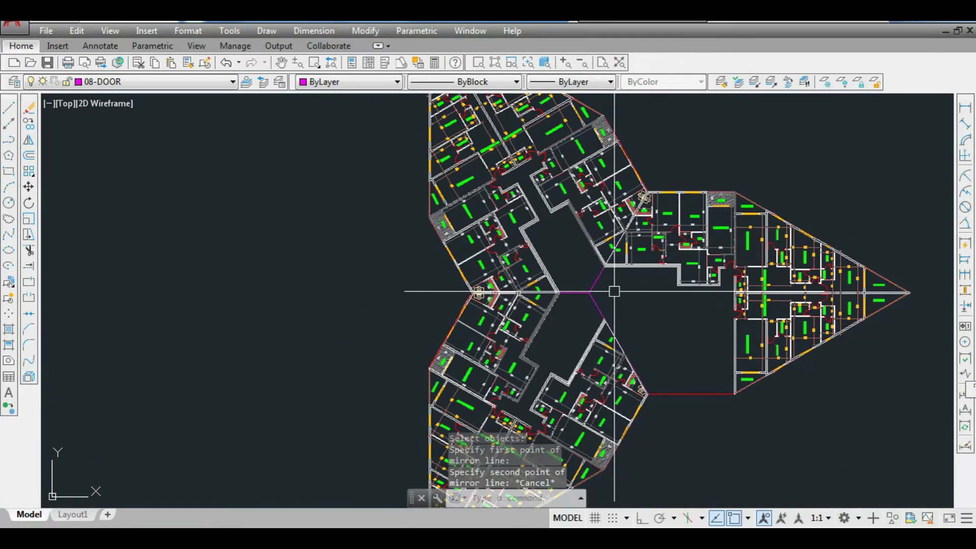
- Copy the apartment just aligned on the horizontal centre line into the empty space outside the layout, below the right-hand block
{"action": "type", "text": "c"}
{"action": "key", "text": "Return"}
{"action": "type", "text": "p"}
{"action": "key", "text": "Return"}
{"action": "key", "text": "Return"}
{"action": "left_click", "coordinate": [517, 339]}
{"action": "scroll", "coordinate": [514, 305], "scroll_direction": "down", "scroll_amount": 5}
{"action": "scroll", "coordinate": [631, 330], "scroll_direction": "up", "scroll_amount": 5}
{"action": "left_click", "coordinate": [649, 365]}
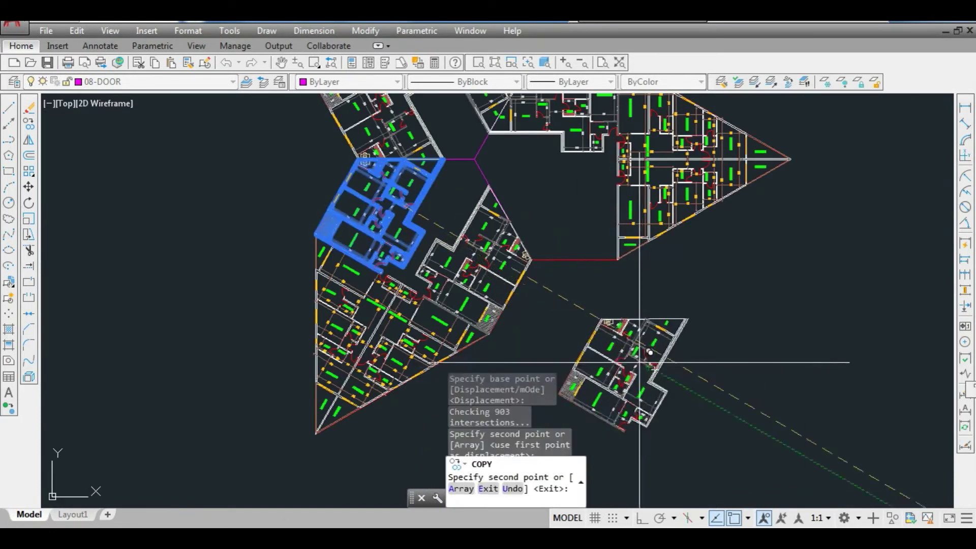
{"action": "key", "text": "Escape"}
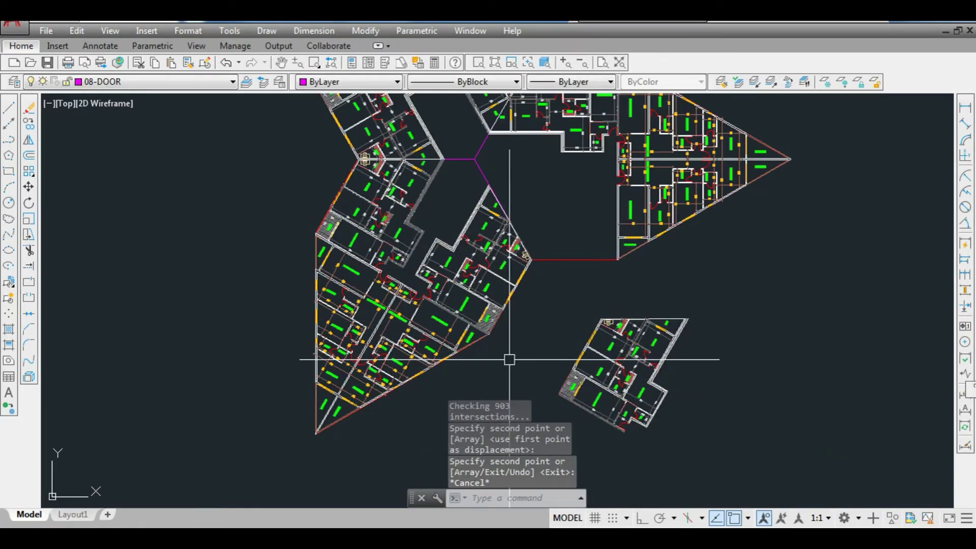
- Rotate the copied apartment by about 109° counterclockwise about a point near its middle
{"action": "scroll", "coordinate": [534, 307], "scroll_direction": "down", "scroll_amount": 2}
{"action": "left_click", "coordinate": [534, 306]}
{"action": "left_click", "coordinate": [630, 392]}
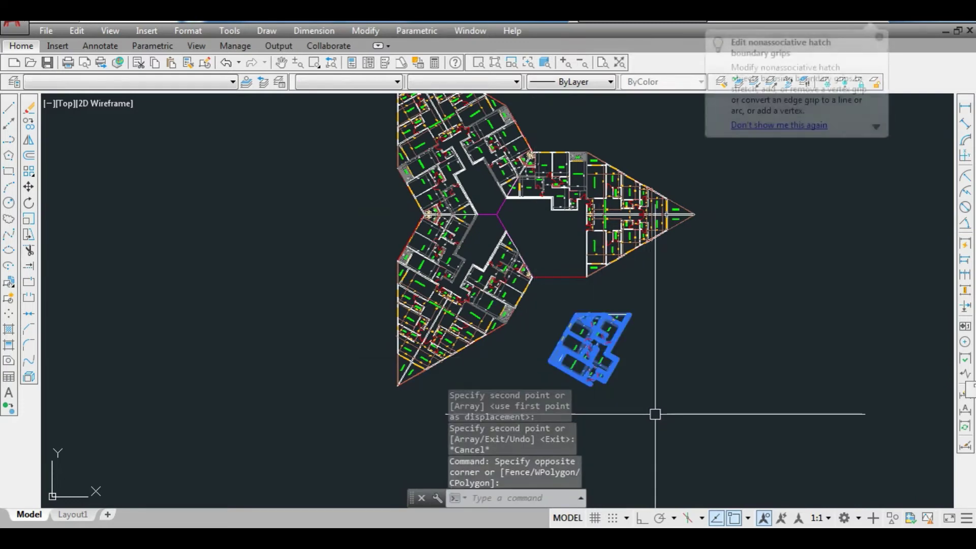
{"action": "type", "text": "r"}
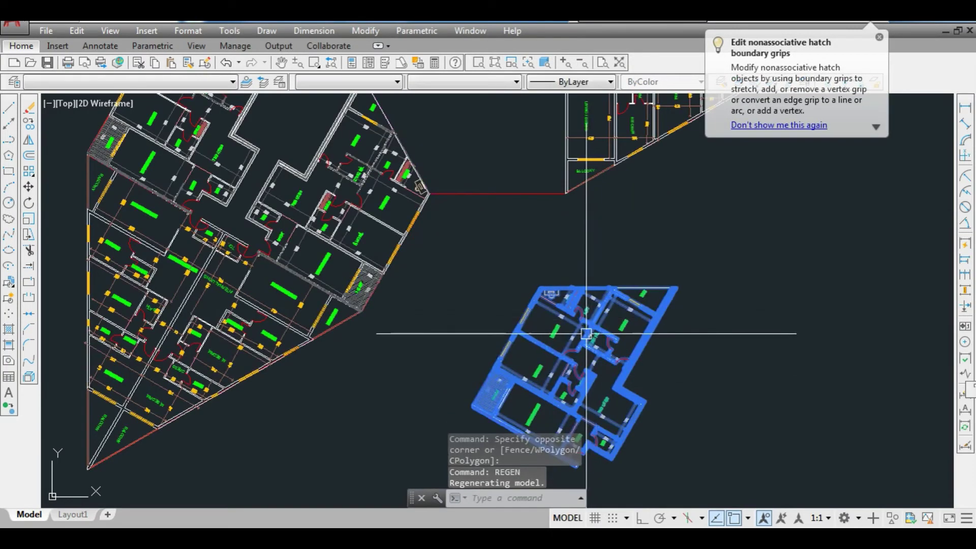
{"action": "type", "text": "ro"}
{"action": "key", "text": "Return"}
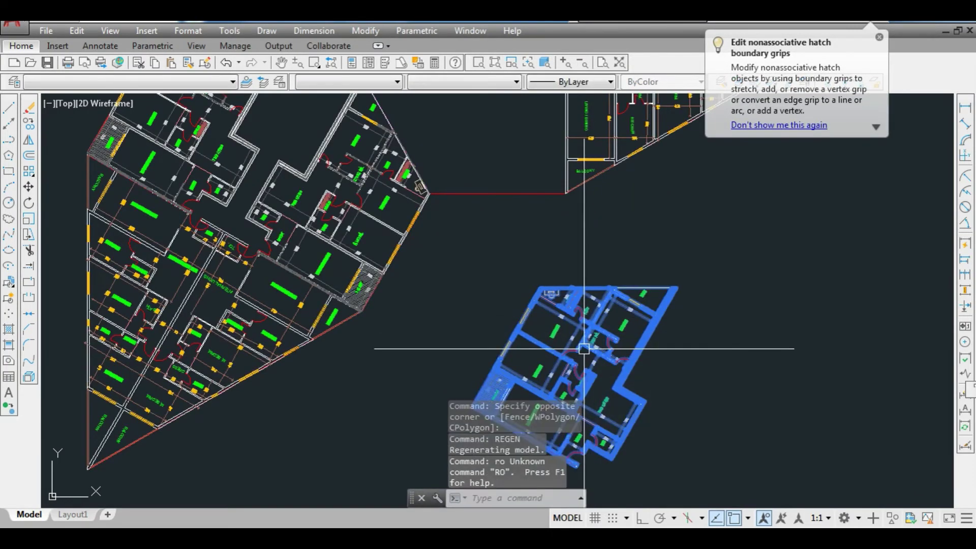
{"action": "type", "text": "ro"}
{"action": "key", "text": "Return"}
{"action": "left_click", "coordinate": [572, 360]}
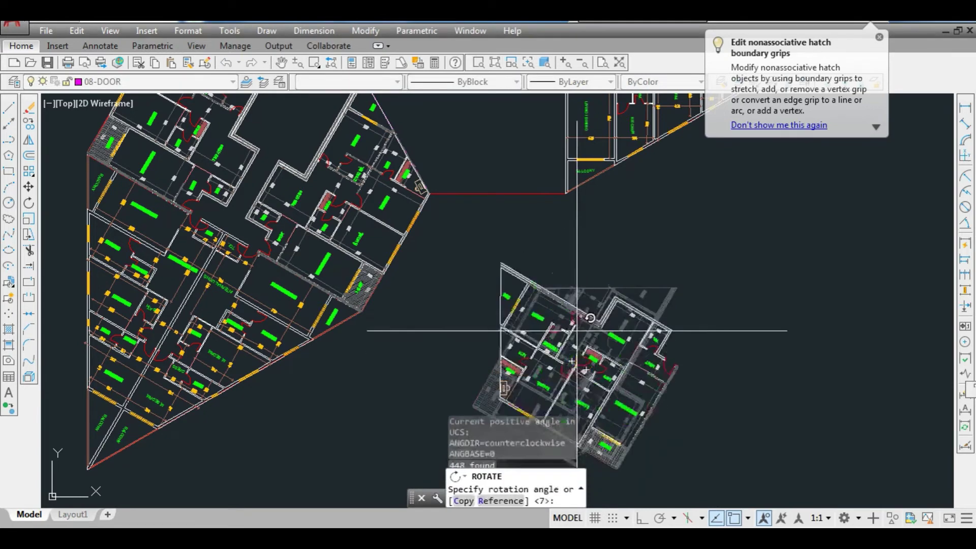
{"action": "left_click", "coordinate": [557, 258]}
- Move the rotated apartment by its outer duct corner onto the lower block apartment's duct corner on the lower diagonal centre line
{"action": "scroll", "coordinate": [534, 266], "scroll_direction": "down", "scroll_amount": 2}
{"action": "left_click", "coordinate": [487, 262]}
{"action": "left_click", "coordinate": [665, 394]}
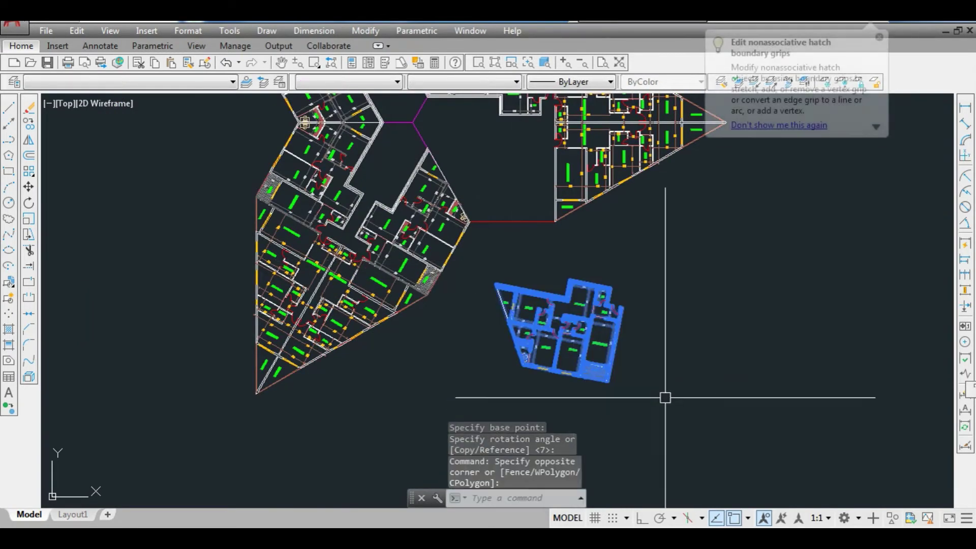
{"action": "type", "text": "m"}
{"action": "key", "text": "Return"}
{"action": "type", "text": "m"}
{"action": "key", "text": "Return"}
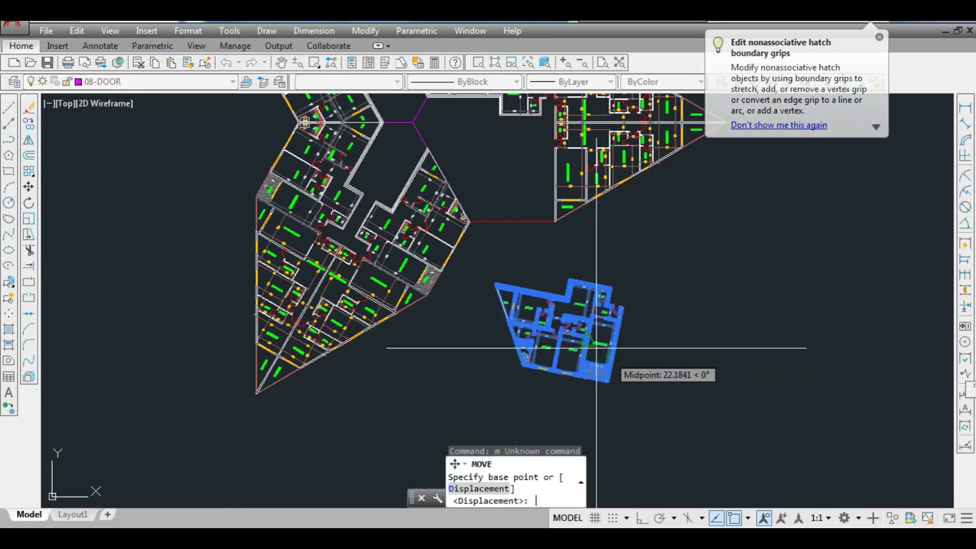
{"action": "scroll", "coordinate": [498, 278], "scroll_direction": "up", "scroll_amount": 5}
{"action": "left_click", "coordinate": [487, 319]}
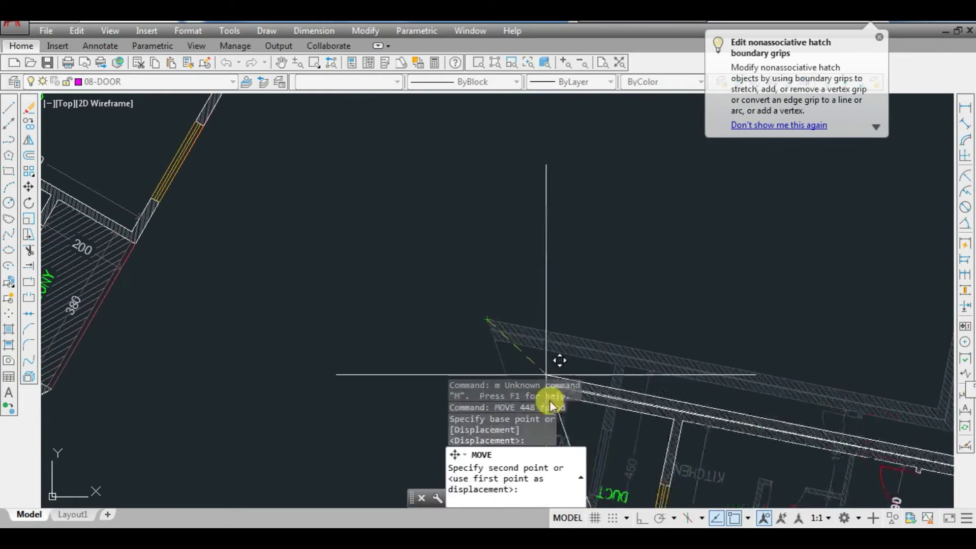
{"action": "scroll", "coordinate": [529, 305], "scroll_direction": "down", "scroll_amount": 5}
{"action": "scroll", "coordinate": [508, 284], "scroll_direction": "up", "scroll_amount": 5}
{"action": "scroll", "coordinate": [494, 254], "scroll_direction": "down", "scroll_amount": 5}
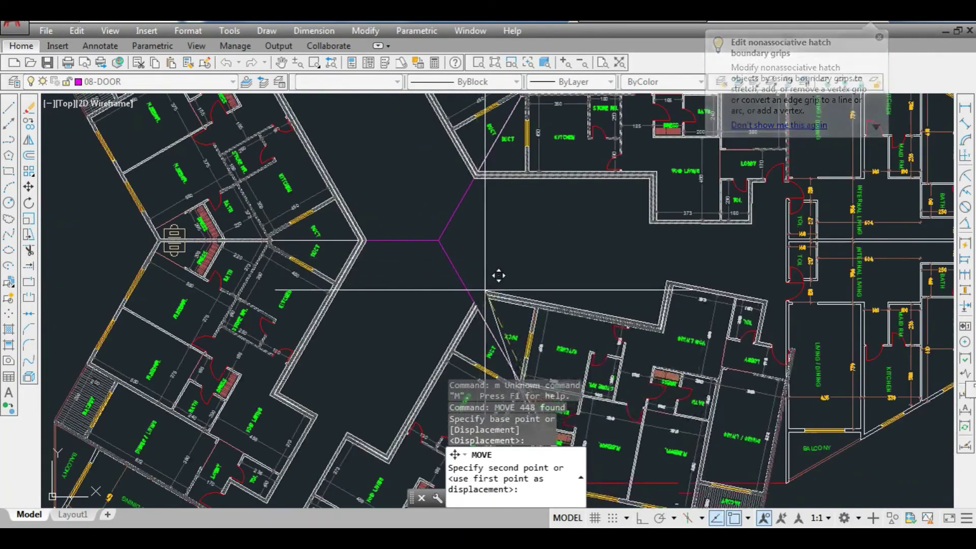
{"action": "scroll", "coordinate": [478, 304], "scroll_direction": "up", "scroll_amount": 5}
{"action": "left_click", "coordinate": [447, 310]}
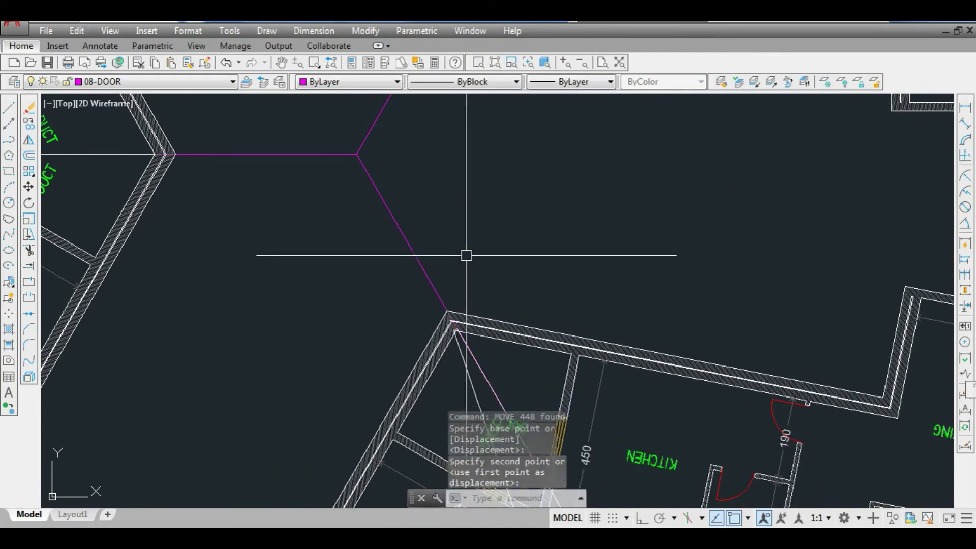
- Rotate the moved apartment by reference about its duct corner, bringing its outer dressing-room corner onto the lower diagonal centre line's outer end
{"action": "scroll", "coordinate": [465, 257], "scroll_direction": "down", "scroll_amount": 1}
{"action": "type", "text": "ro"}
{"action": "key", "text": "Return"}
{"action": "type", "text": "p"}
{"action": "key", "text": "Return"}
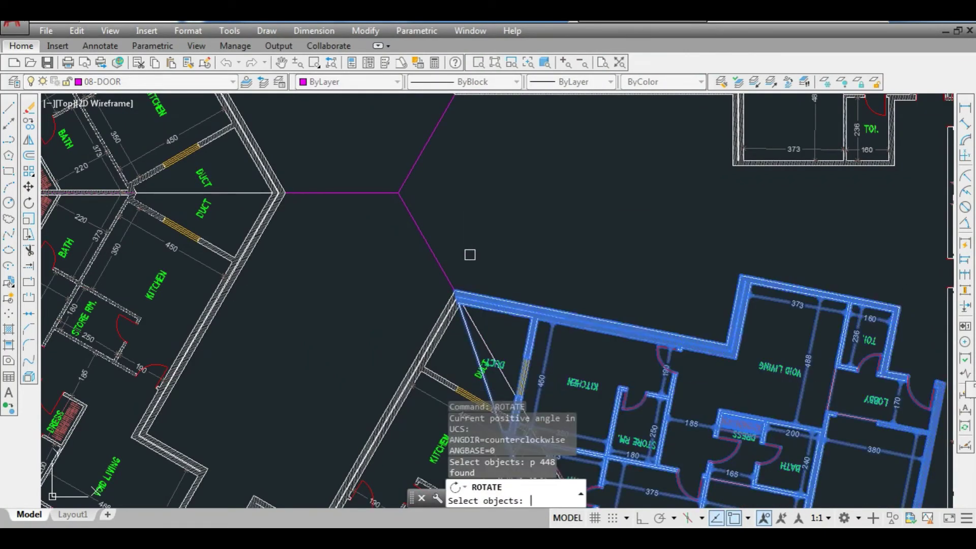
{"action": "key", "text": "Return"}
{"action": "scroll", "coordinate": [448, 285], "scroll_direction": "up", "scroll_amount": 3}
{"action": "left_click", "coordinate": [443, 275]}
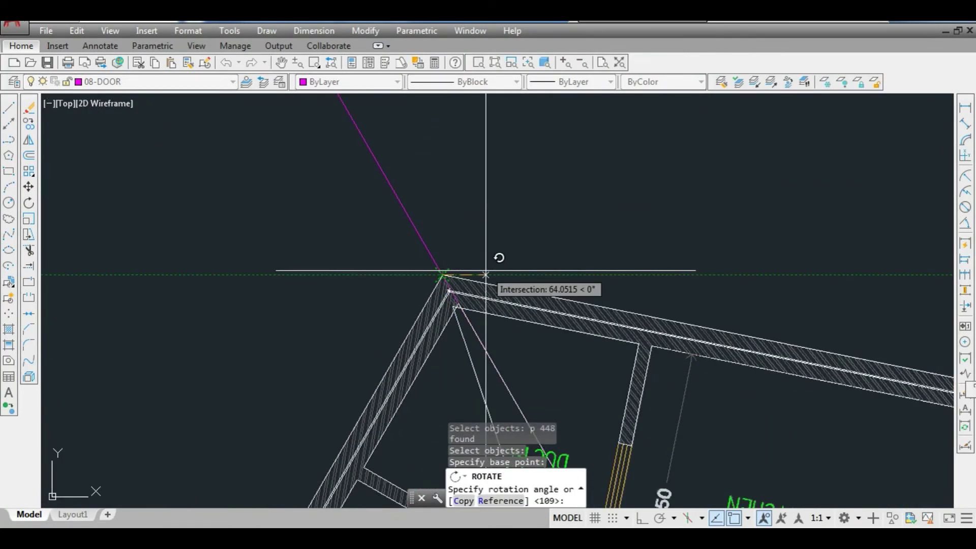
{"action": "type", "text": "r"}
{"action": "key", "text": "Return"}
{"action": "left_click", "coordinate": [451, 275]}
{"action": "scroll", "coordinate": [440, 240], "scroll_direction": "down", "scroll_amount": 4}
{"action": "scroll", "coordinate": [473, 290], "scroll_direction": "up", "scroll_amount": 4}
{"action": "left_click", "coordinate": [483, 359]}
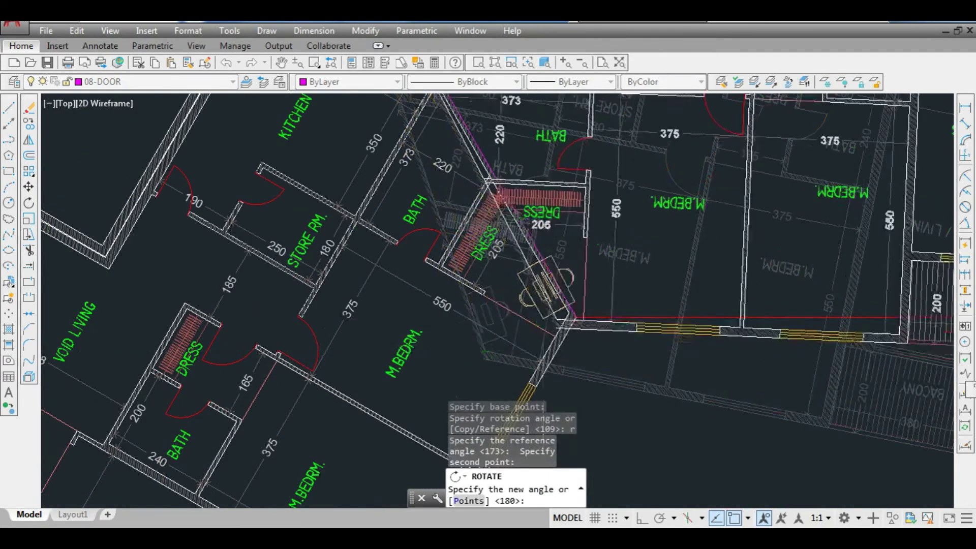
{"action": "scroll", "coordinate": [614, 306], "scroll_direction": "up", "scroll_amount": 4}
{"action": "left_click", "coordinate": [610, 321]}
{"action": "scroll", "coordinate": [606, 335], "scroll_direction": "down", "scroll_amount": 3}
{"action": "scroll", "coordinate": [603, 319], "scroll_direction": "down", "scroll_amount": 5}
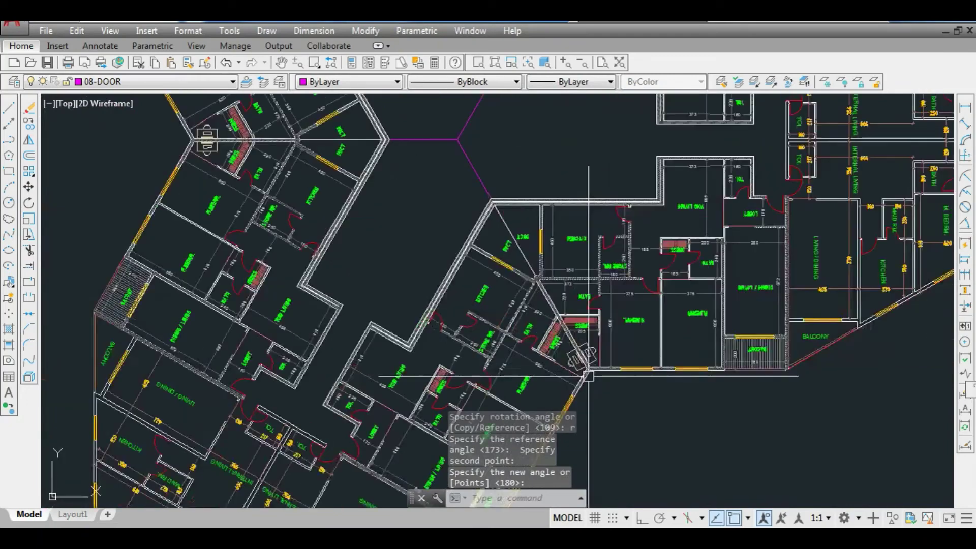
- Examine how the apartments of the three wings meet along the Y-shaped centre lines
{"action": "scroll", "coordinate": [603, 319], "scroll_direction": "up", "scroll_amount": 2}
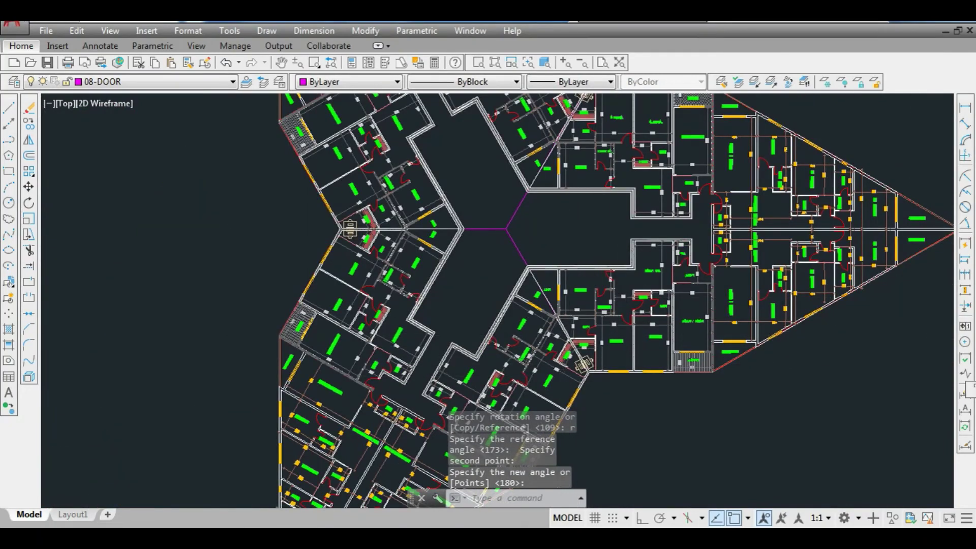
{"action": "scroll", "coordinate": [558, 376], "scroll_direction": "down", "scroll_amount": 3}
{"action": "scroll", "coordinate": [542, 305], "scroll_direction": "up", "scroll_amount": 5}
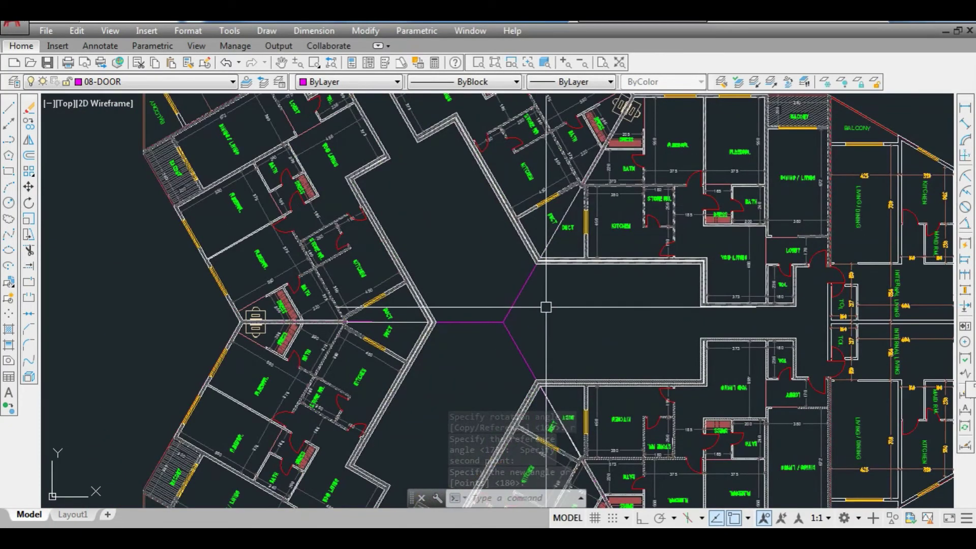
{"action": "scroll", "coordinate": [548, 308], "scroll_direction": "down", "scroll_amount": 2}
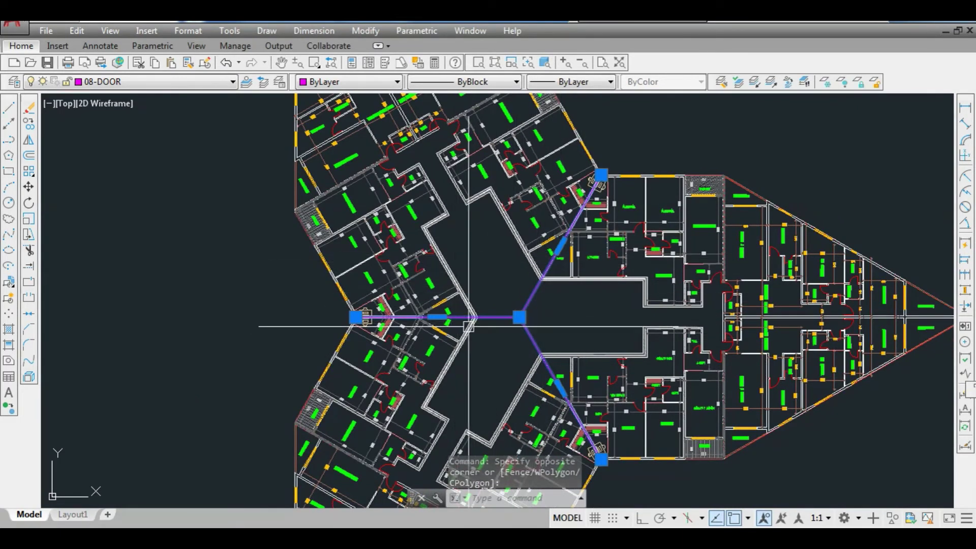
{"action": "scroll", "coordinate": [502, 315], "scroll_direction": "down", "scroll_amount": 2}
{"action": "scroll", "coordinate": [483, 268], "scroll_direction": "up", "scroll_amount": 4}
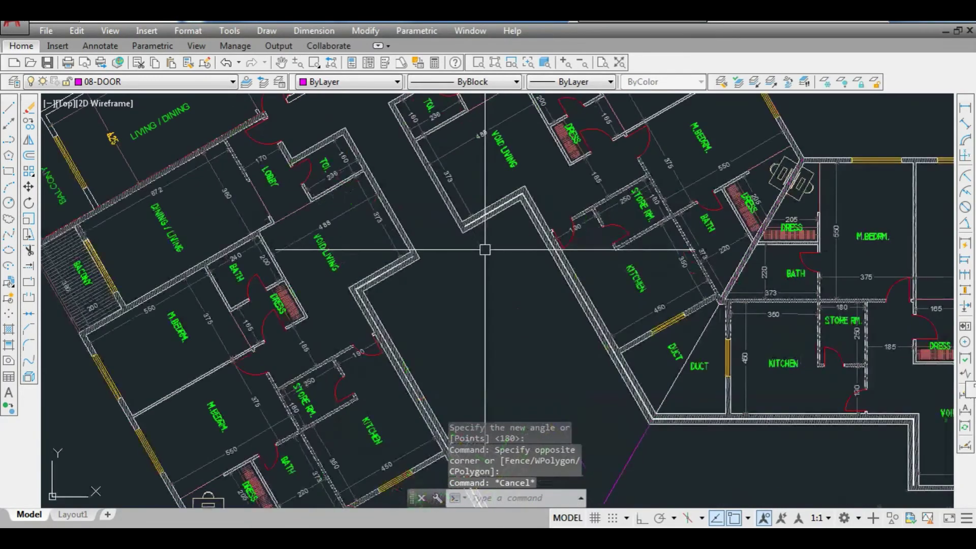
{"action": "scroll", "coordinate": [524, 329], "scroll_direction": "down", "scroll_amount": 3}
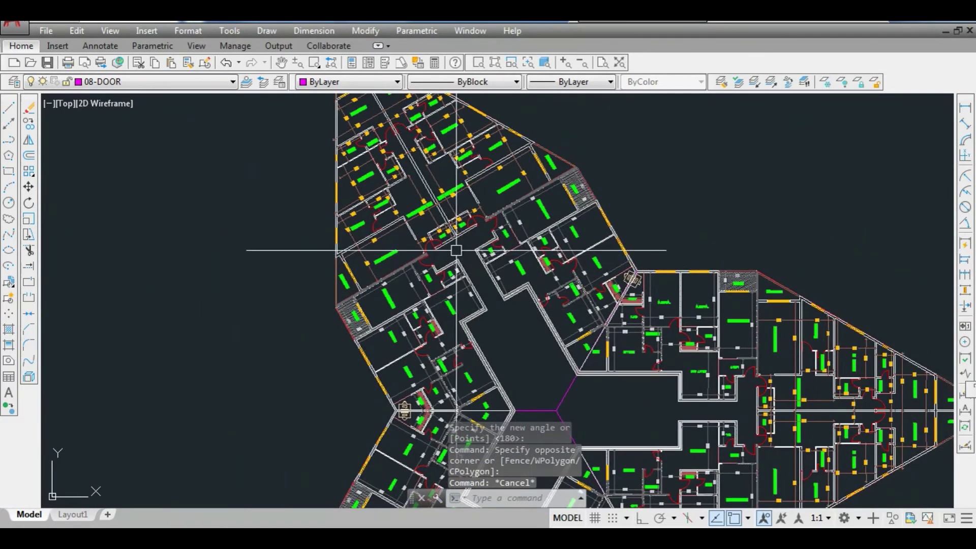
- Inspect the apartments of the upper wing, checking the lobbies, toilets and void living rooms around the entrance area
{"action": "scroll", "coordinate": [460, 247], "scroll_direction": "up", "scroll_amount": 3}
{"action": "scroll", "coordinate": [529, 190], "scroll_direction": "up", "scroll_amount": 3}
{"action": "scroll", "coordinate": [517, 200], "scroll_direction": "down", "scroll_amount": 1}
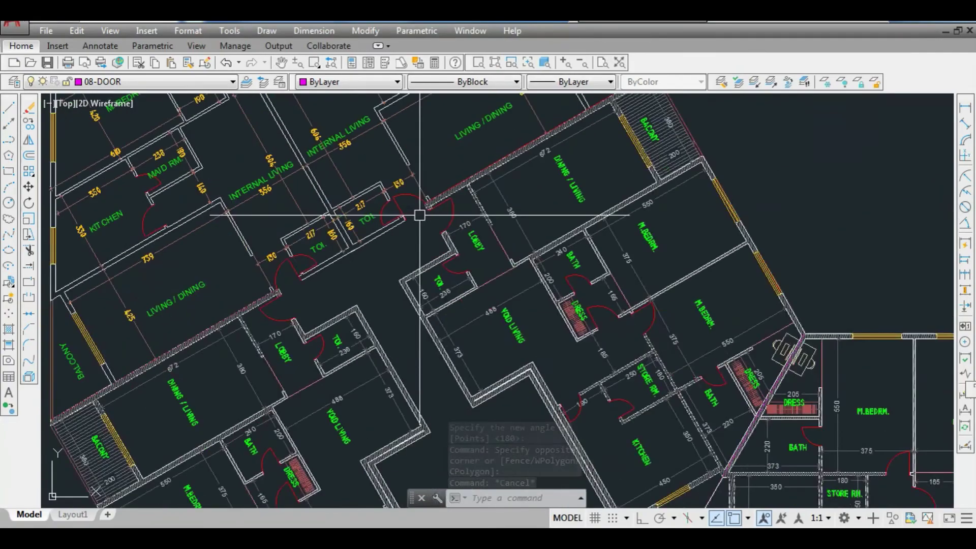
{"action": "scroll", "coordinate": [447, 206], "scroll_direction": "down", "scroll_amount": 2}
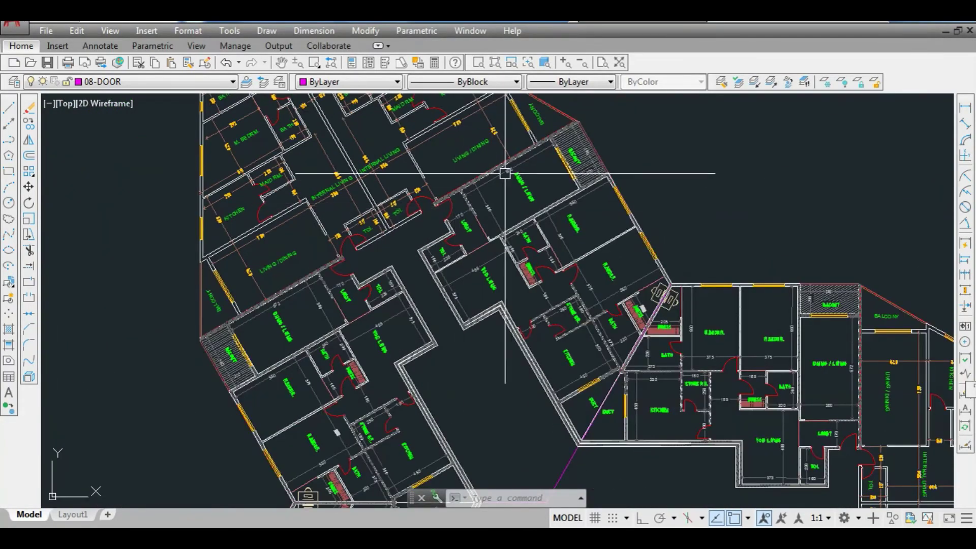
{"action": "scroll", "coordinate": [523, 174], "scroll_direction": "up", "scroll_amount": 5}
{"action": "scroll", "coordinate": [524, 175], "scroll_direction": "down", "scroll_amount": 4}
{"action": "scroll", "coordinate": [523, 174], "scroll_direction": "up", "scroll_amount": 4}
{"action": "scroll", "coordinate": [488, 326], "scroll_direction": "down", "scroll_amount": 3}
{"action": "scroll", "coordinate": [488, 326], "scroll_direction": "up", "scroll_amount": 3}
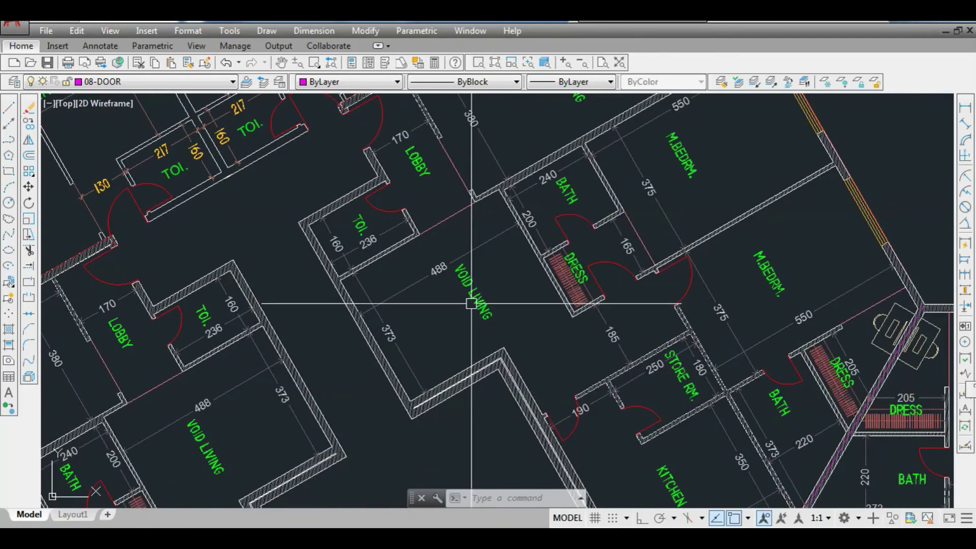
{"action": "scroll", "coordinate": [471, 302], "scroll_direction": "down", "scroll_amount": 3}
{"action": "scroll", "coordinate": [625, 213], "scroll_direction": "up", "scroll_amount": 2}
{"action": "scroll", "coordinate": [613, 239], "scroll_direction": "down", "scroll_amount": 2}
- Inspect the kitchens and ducts where the upper and right-hand wings' apartments meet along the upper diagonal centre line
{"action": "scroll", "coordinate": [618, 399], "scroll_direction": "up", "scroll_amount": 4}
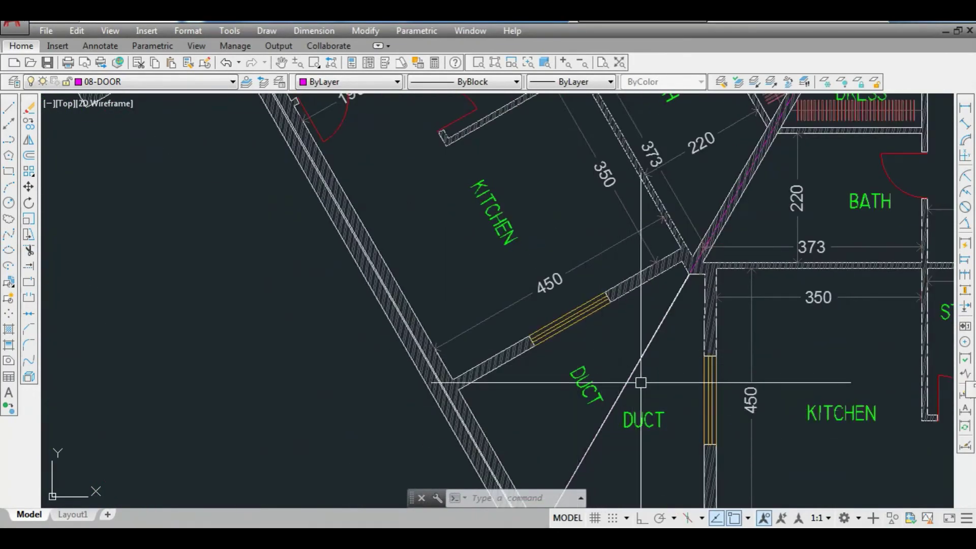
{"action": "scroll", "coordinate": [556, 272], "scroll_direction": "down", "scroll_amount": 2}
{"action": "scroll", "coordinate": [638, 345], "scroll_direction": "up", "scroll_amount": 2}
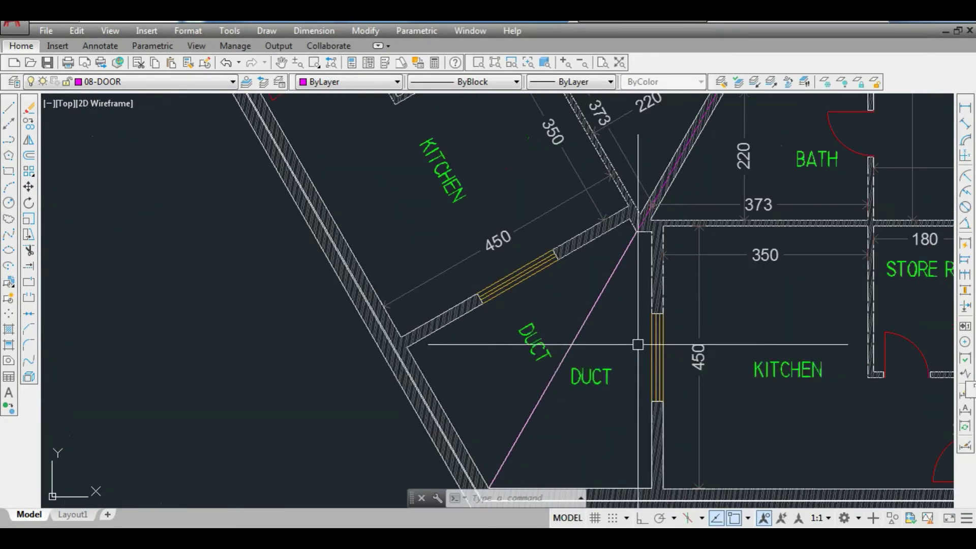
{"action": "scroll", "coordinate": [614, 357], "scroll_direction": "down", "scroll_amount": 4}
{"action": "scroll", "coordinate": [572, 316], "scroll_direction": "up", "scroll_amount": 3}
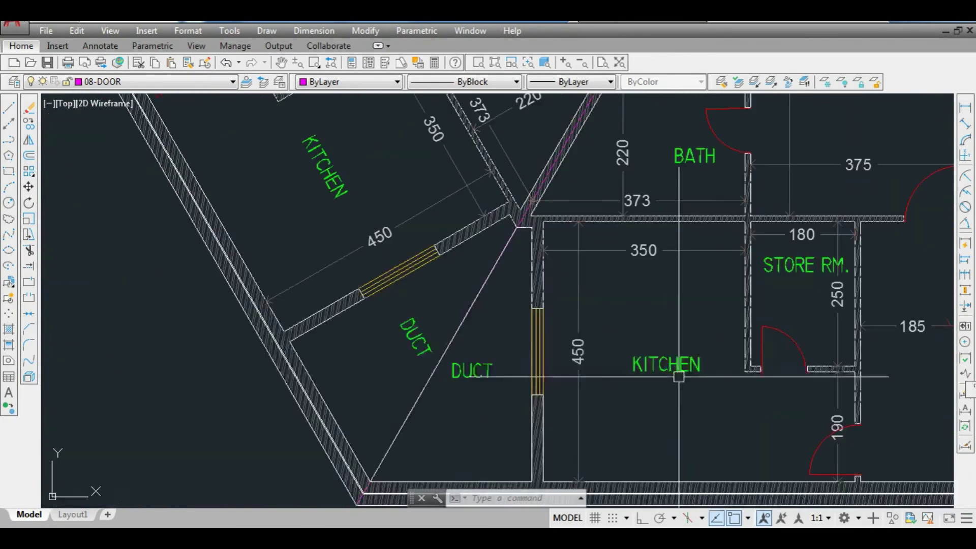
{"action": "scroll", "coordinate": [544, 312], "scroll_direction": "down", "scroll_amount": 2}
{"action": "scroll", "coordinate": [528, 327], "scroll_direction": "down", "scroll_amount": 2}
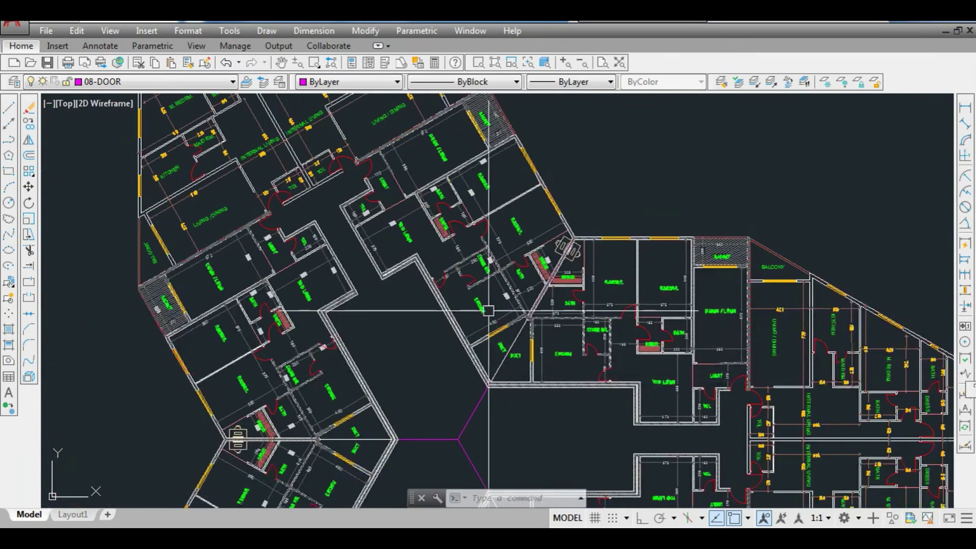
{"action": "scroll", "coordinate": [560, 345], "scroll_direction": "up", "scroll_amount": 2}
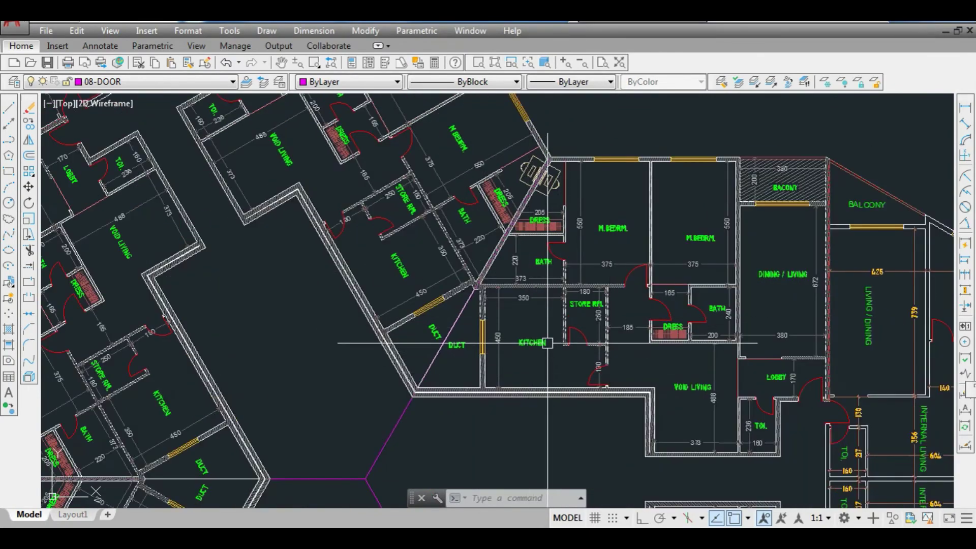
{"action": "scroll", "coordinate": [584, 328], "scroll_direction": "up", "scroll_amount": 5}
{"action": "scroll", "coordinate": [617, 366], "scroll_direction": "down", "scroll_amount": 4}
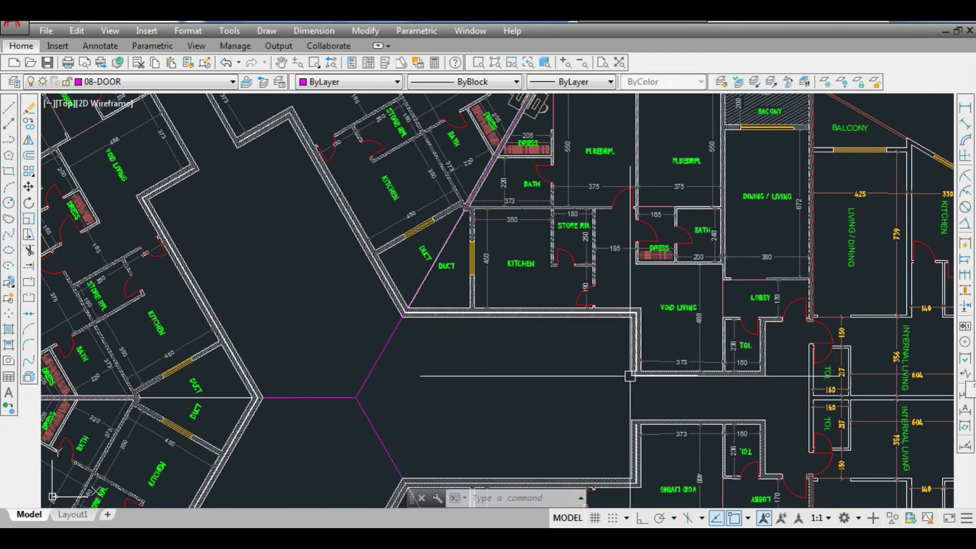
{"action": "type", "text": "ex"}
{"action": "key", "text": "Return"}
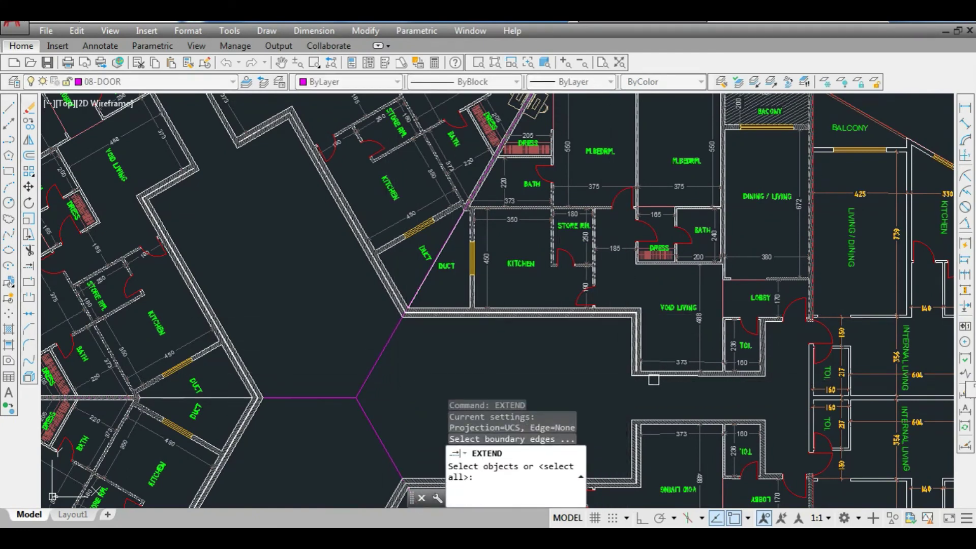
{"action": "scroll", "coordinate": [654, 379], "scroll_direction": "up", "scroll_amount": 3}
{"action": "scroll", "coordinate": [630, 374], "scroll_direction": "up", "scroll_amount": 5}
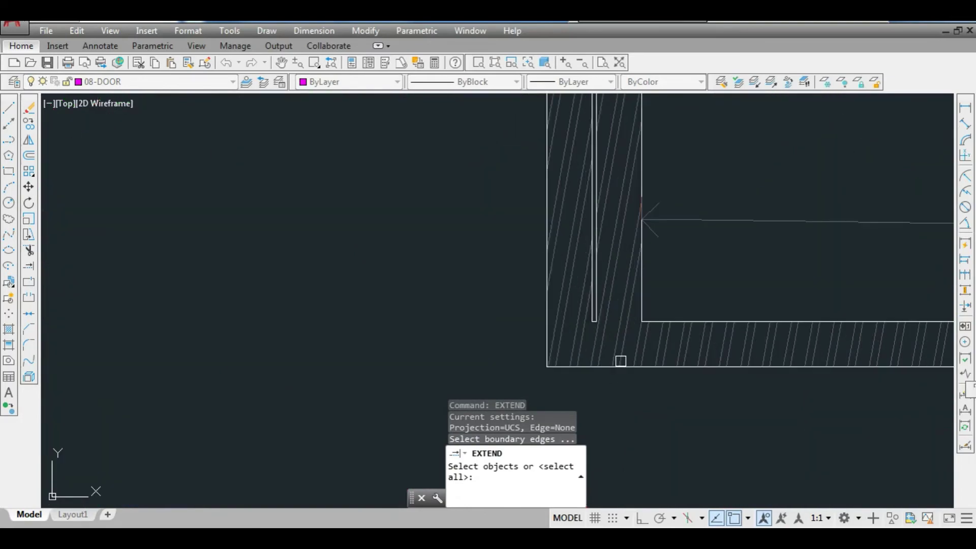
{"action": "scroll", "coordinate": [625, 365], "scroll_direction": "down", "scroll_amount": 6}
{"action": "key", "text": "Escape"}
- Inspect the lobby, its entrance door and the adjoining void living room of the right-hand wing's upper apartment
{"action": "scroll", "coordinate": [625, 365], "scroll_direction": "down", "scroll_amount": 5}
{"action": "scroll", "coordinate": [556, 211], "scroll_direction": "up", "scroll_amount": 5}
{"action": "scroll", "coordinate": [719, 331], "scroll_direction": "down", "scroll_amount": 3}
{"action": "scroll", "coordinate": [602, 279], "scroll_direction": "up", "scroll_amount": 6}
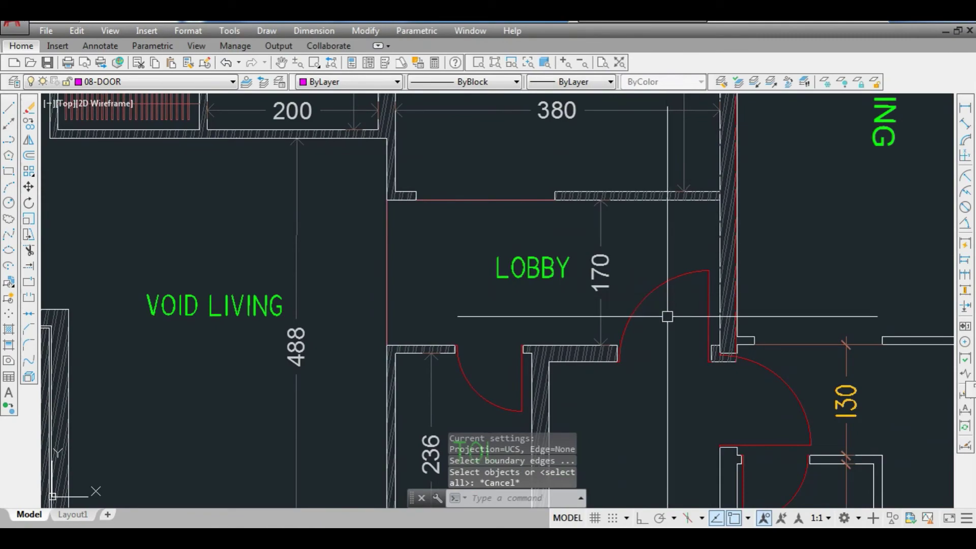
{"action": "scroll", "coordinate": [661, 312], "scroll_direction": "up", "scroll_amount": 8}
{"action": "scroll", "coordinate": [584, 388], "scroll_direction": "down", "scroll_amount": 6}
{"action": "scroll", "coordinate": [549, 311], "scroll_direction": "down", "scroll_amount": 8}
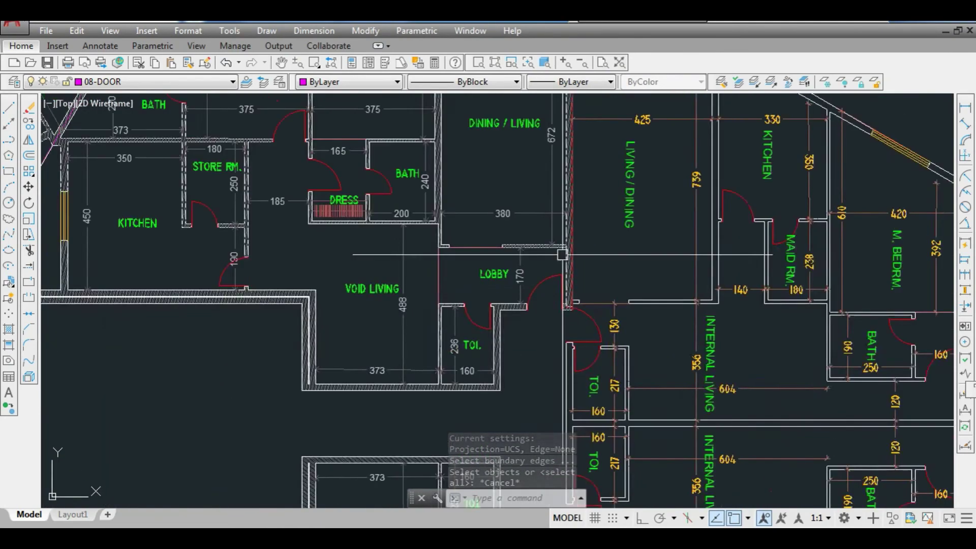
- Erase the magenta Y-shaped centre lines from the open core between the three wings
{"action": "scroll", "coordinate": [594, 296], "scroll_direction": "down", "scroll_amount": 2}
{"action": "scroll", "coordinate": [594, 297], "scroll_direction": "up", "scroll_amount": 6}
{"action": "scroll", "coordinate": [632, 403], "scroll_direction": "down", "scroll_amount": 8}
{"action": "scroll", "coordinate": [625, 342], "scroll_direction": "up", "scroll_amount": 4}
{"action": "scroll", "coordinate": [527, 300], "scroll_direction": "up", "scroll_amount": 4}
{"action": "left_click", "coordinate": [566, 276]}
{"action": "left_click", "coordinate": [512, 331]}
{"action": "key", "text": "Delete"}
- Review the three-winged layout around its open core, including the lobbies and void living rooms at the upper wing's entrance
{"action": "scroll", "coordinate": [503, 297], "scroll_direction": "down", "scroll_amount": 8}
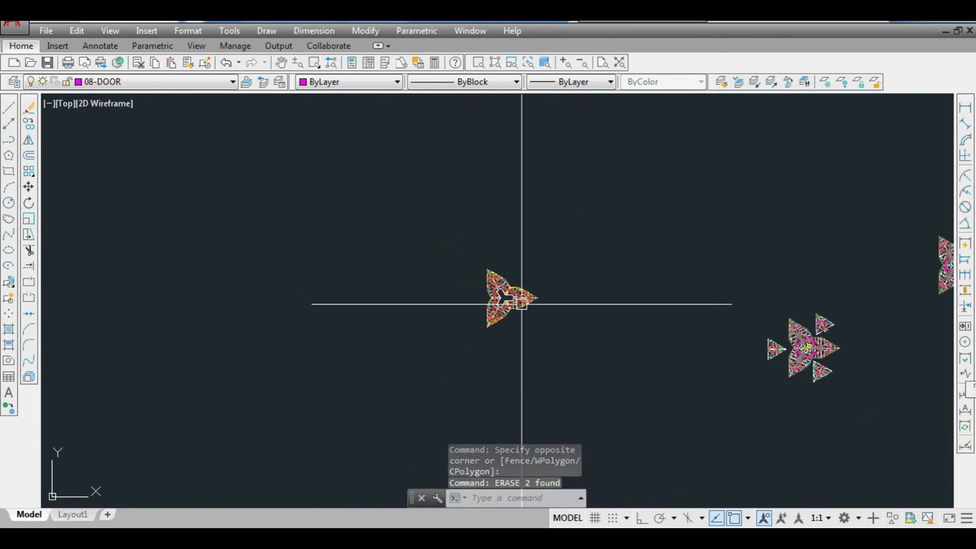
{"action": "scroll", "coordinate": [501, 292], "scroll_direction": "up", "scroll_amount": 8}
{"action": "scroll", "coordinate": [516, 278], "scroll_direction": "up", "scroll_amount": 5}
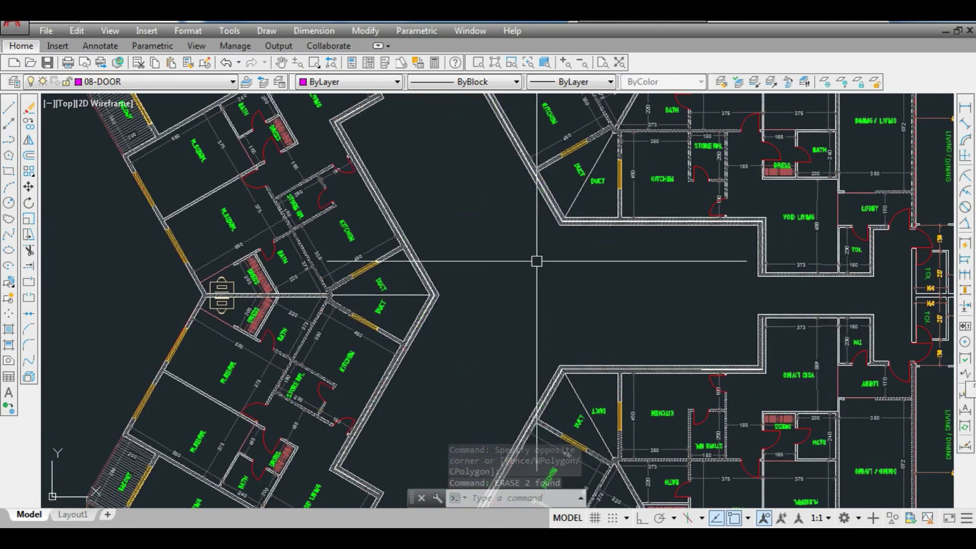
{"action": "scroll", "coordinate": [538, 261], "scroll_direction": "down", "scroll_amount": 3}
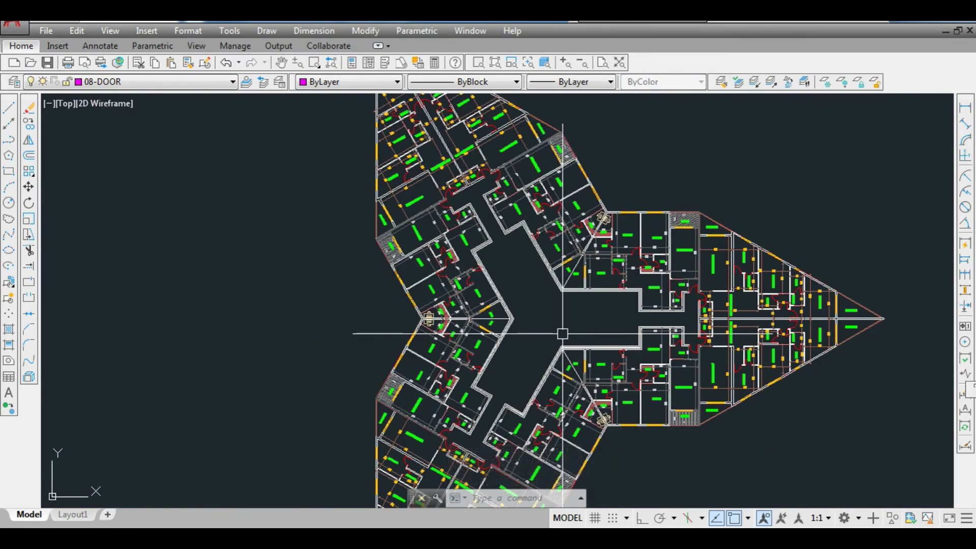
{"action": "scroll", "coordinate": [502, 283], "scroll_direction": "up", "scroll_amount": 5}
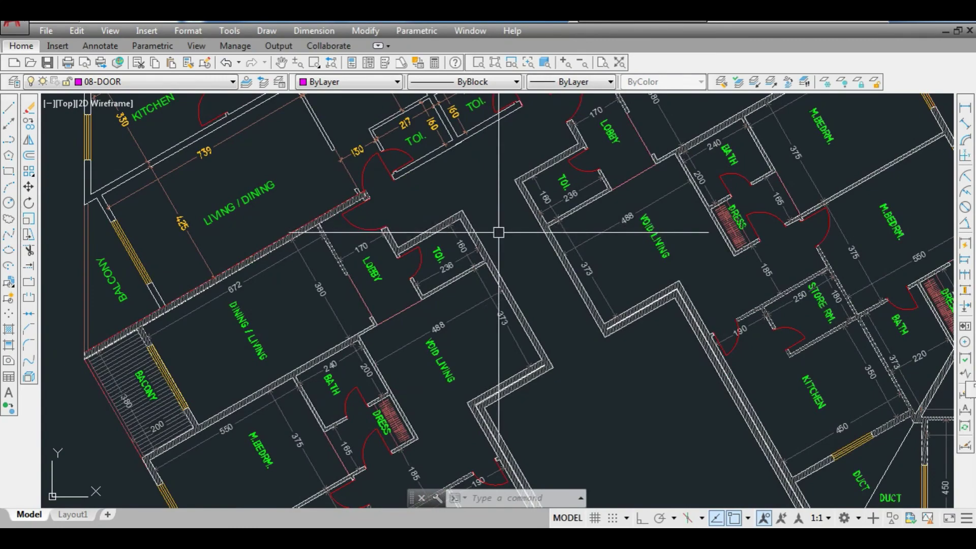
{"action": "scroll", "coordinate": [530, 290], "scroll_direction": "down", "scroll_amount": 5}
{"action": "scroll", "coordinate": [533, 244], "scroll_direction": "down", "scroll_amount": 4}
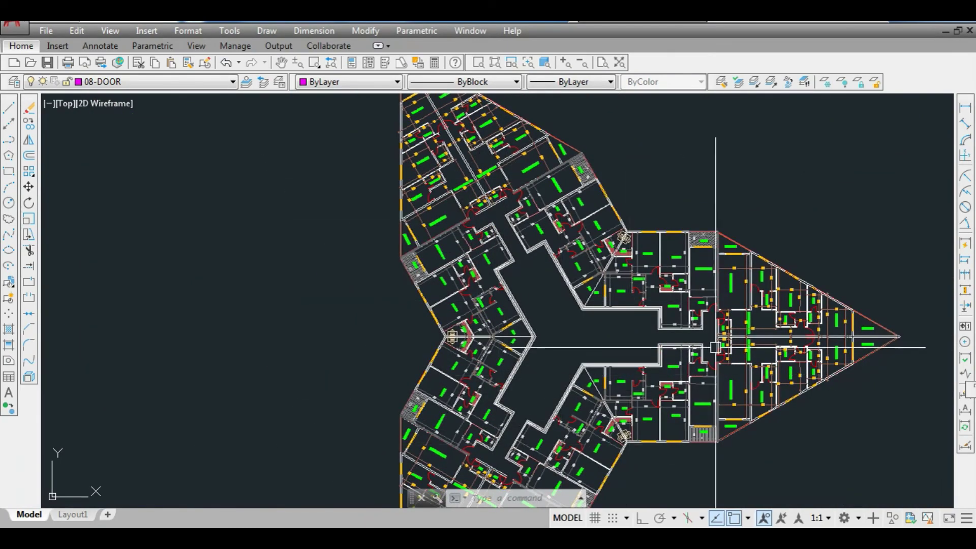
- Examine the right-hand wing's corridor and how the kitchens and ducts of neighbouring wings meet around the core
{"action": "scroll", "coordinate": [708, 351], "scroll_direction": "up", "scroll_amount": 2}
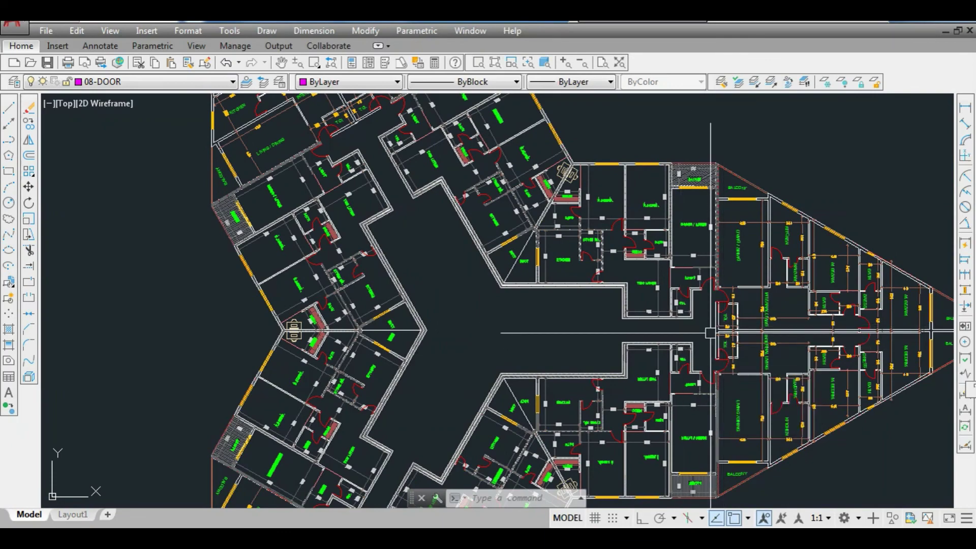
{"action": "scroll", "coordinate": [661, 331], "scroll_direction": "down", "scroll_amount": 1}
{"action": "scroll", "coordinate": [558, 326], "scroll_direction": "up", "scroll_amount": 1}
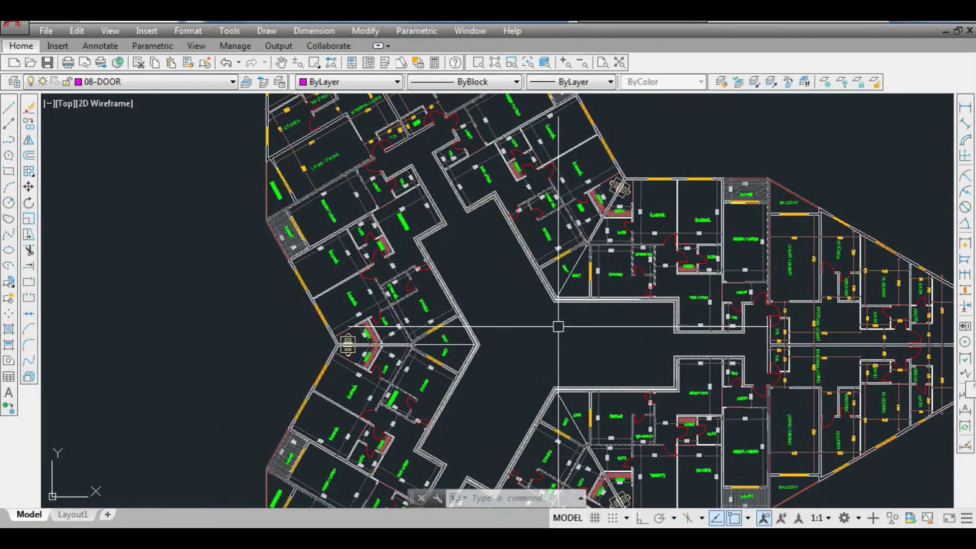
{"action": "scroll", "coordinate": [523, 295], "scroll_direction": "up", "scroll_amount": 2}
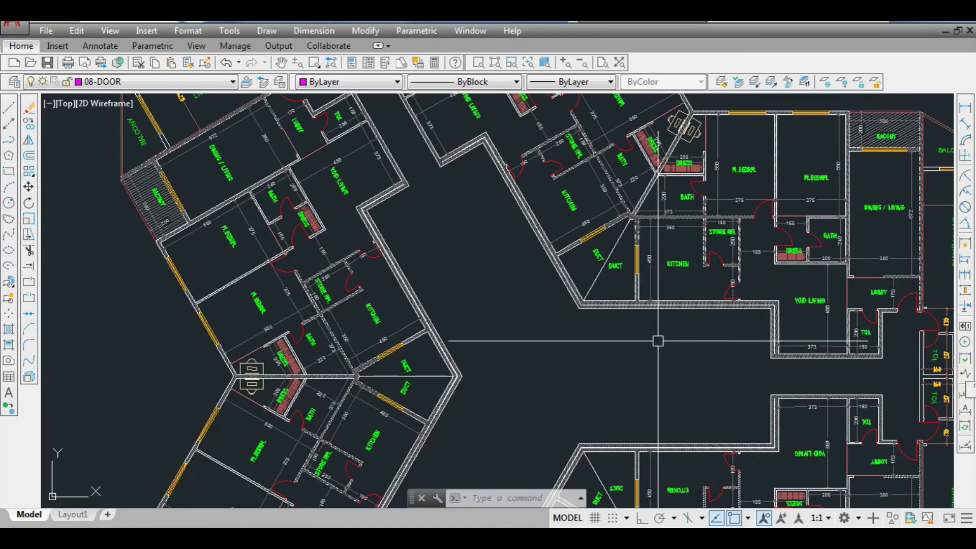
{"action": "scroll", "coordinate": [658, 340], "scroll_direction": "down", "scroll_amount": 4}
{"action": "scroll", "coordinate": [638, 369], "scroll_direction": "up", "scroll_amount": 4}
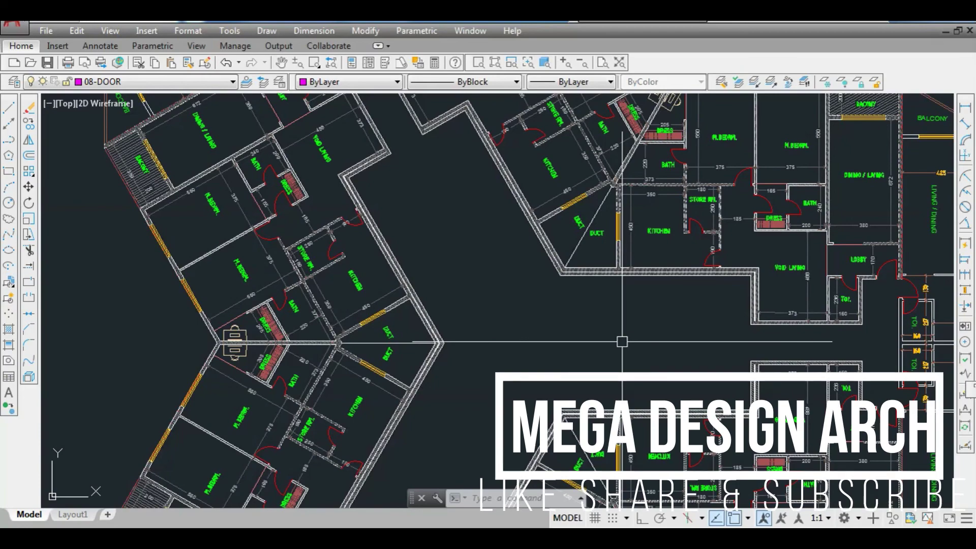
{"action": "mouse_move", "coordinate": [478, 514]}
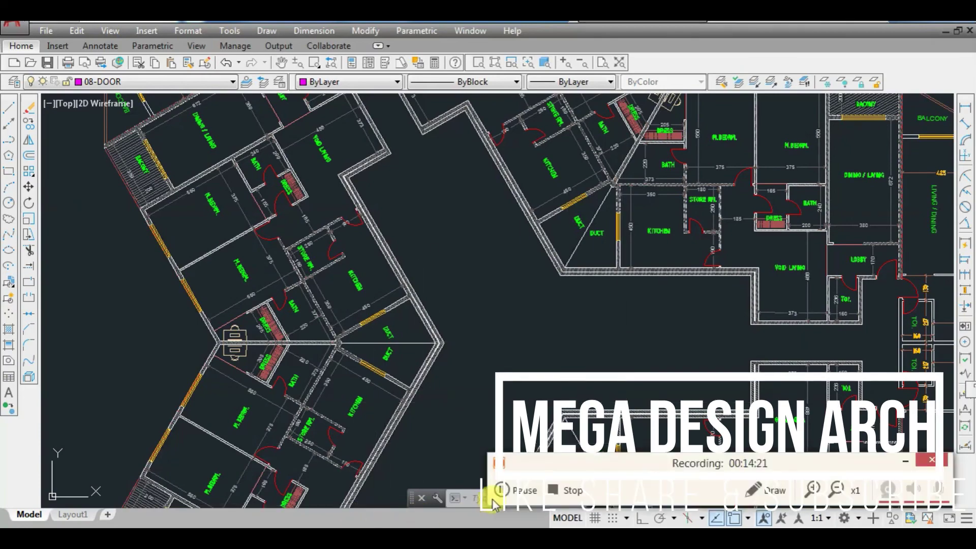